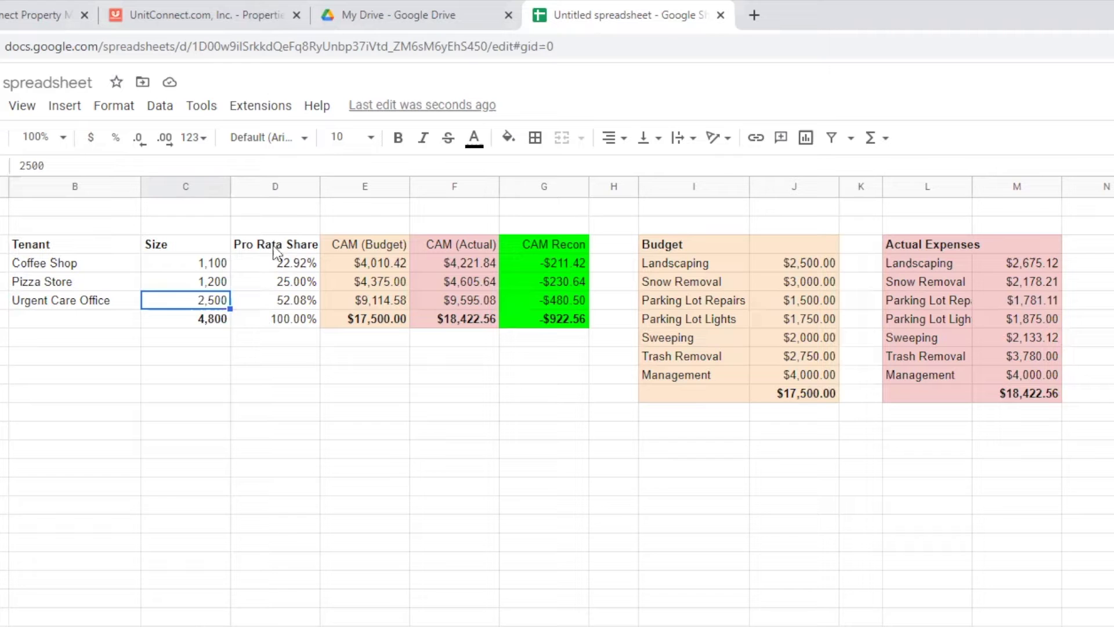
- Examine the tenants' sizes and the Pro Rata Share formulas, including the Urgent Care Office row
{"action": "left_click", "coordinate": [286, 301]}
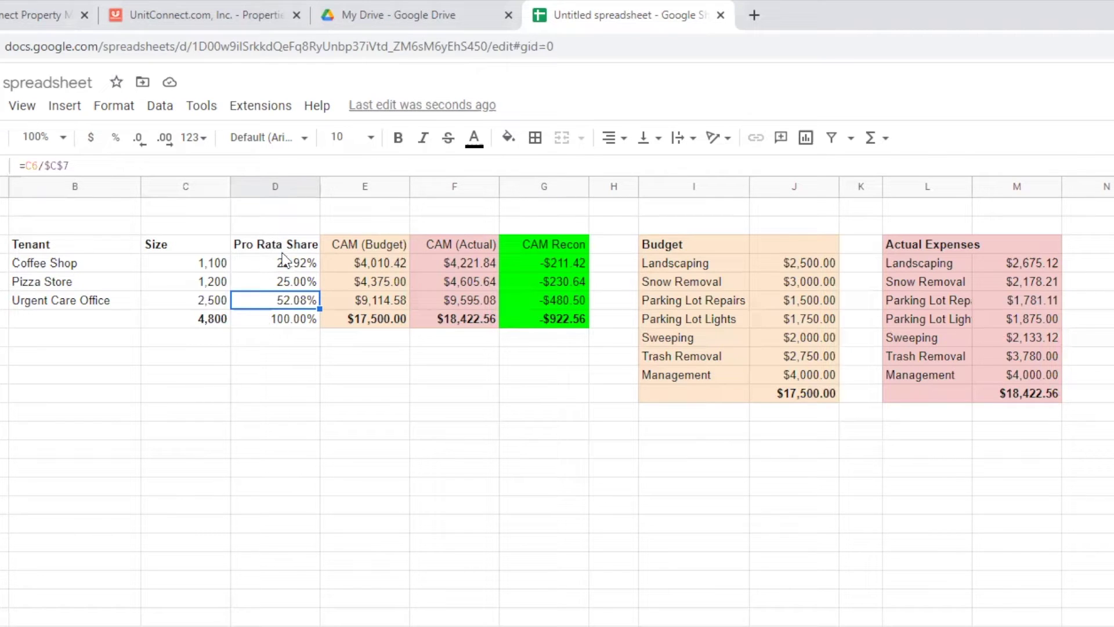
{"action": "left_click", "coordinate": [190, 304]}
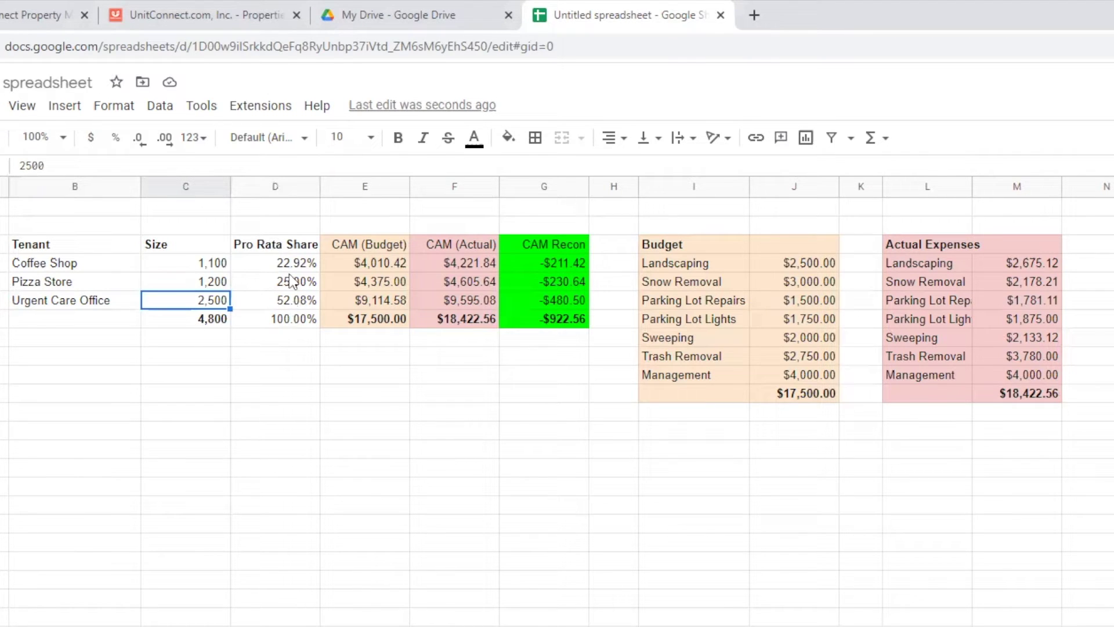
{"action": "left_click_drag", "start_coordinate": [155, 246], "coordinate": [259, 314]}
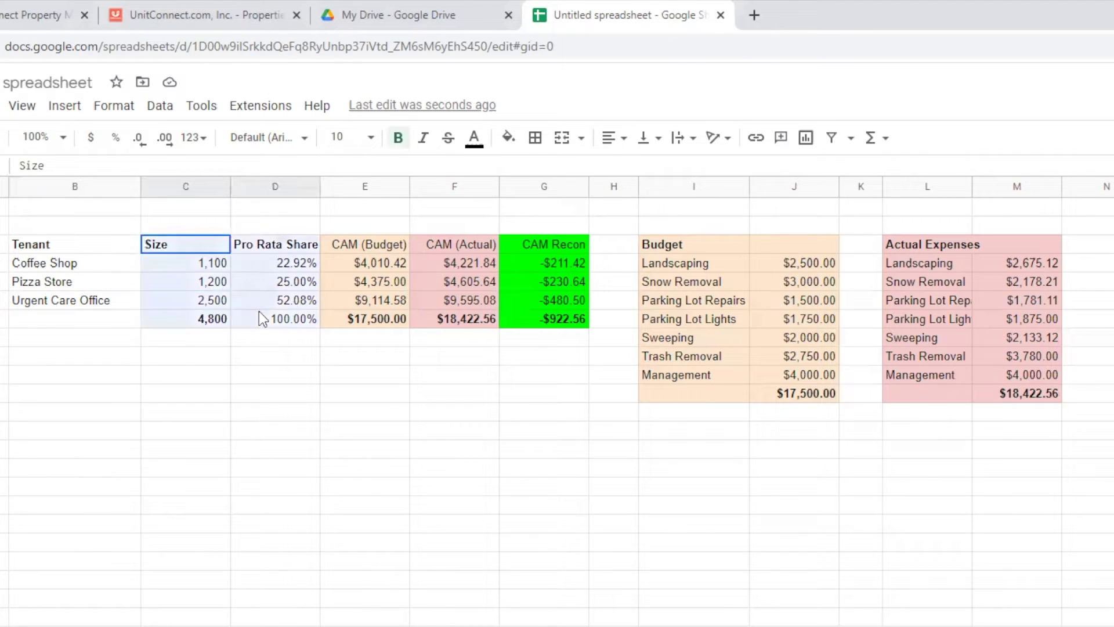
{"action": "left_click", "coordinate": [266, 241]}
{"action": "left_click_drag", "start_coordinate": [275, 285], "coordinate": [280, 323]}
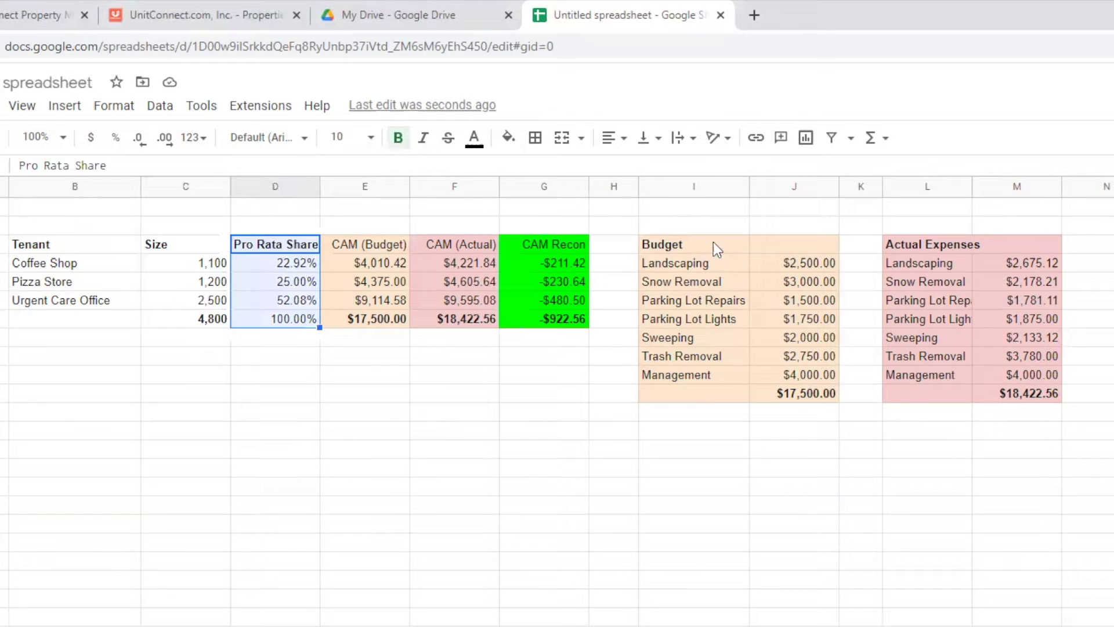
- Review the Budget table's expense items and amounts, and inspect the formula behind its total
{"action": "left_click_drag", "start_coordinate": [681, 244], "coordinate": [811, 400]}
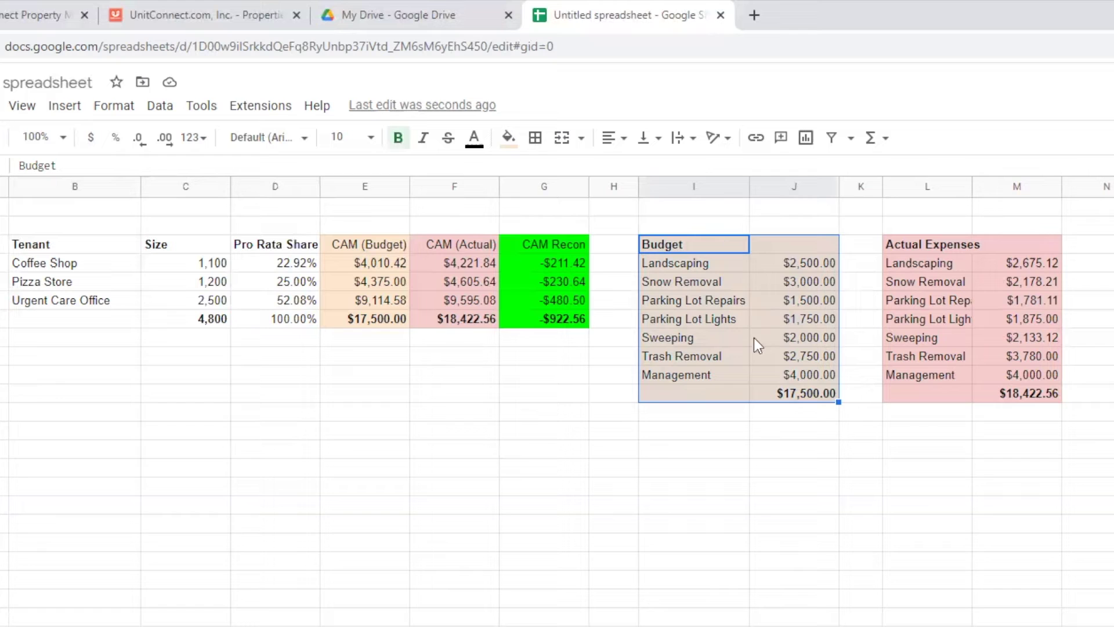
{"action": "left_click", "coordinate": [788, 471]}
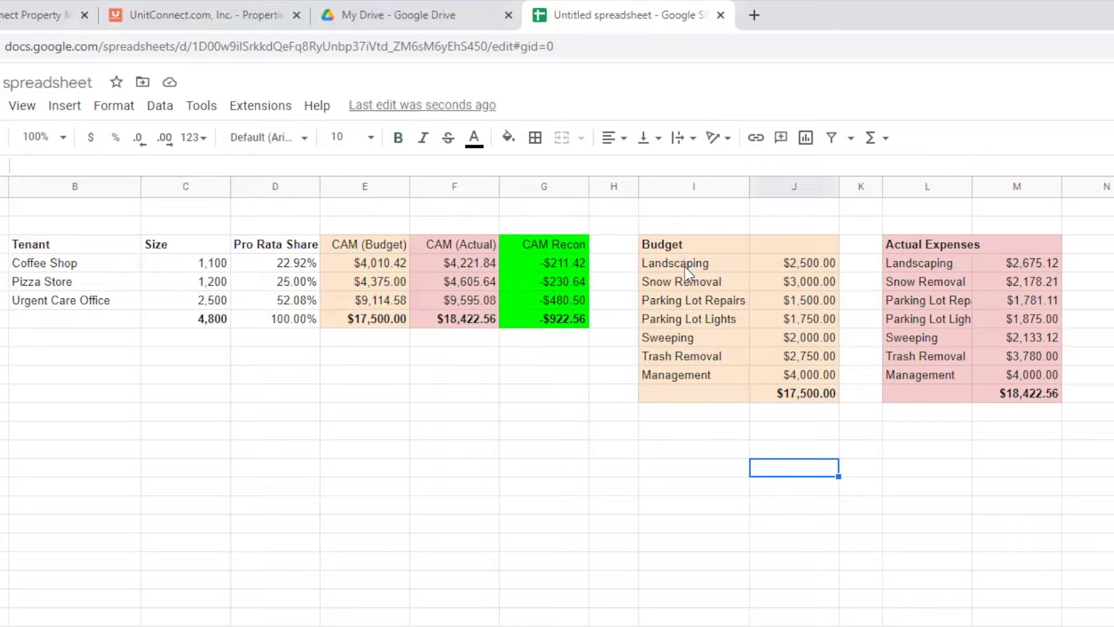
{"action": "left_click_drag", "start_coordinate": [812, 263], "coordinate": [700, 378]}
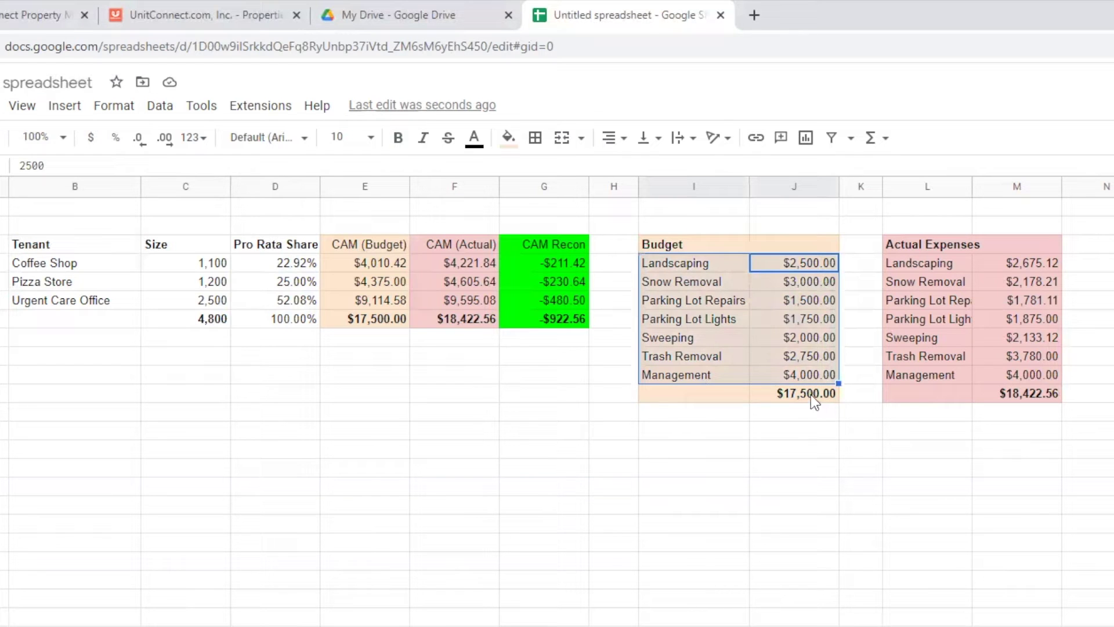
{"action": "left_click", "coordinate": [795, 396]}
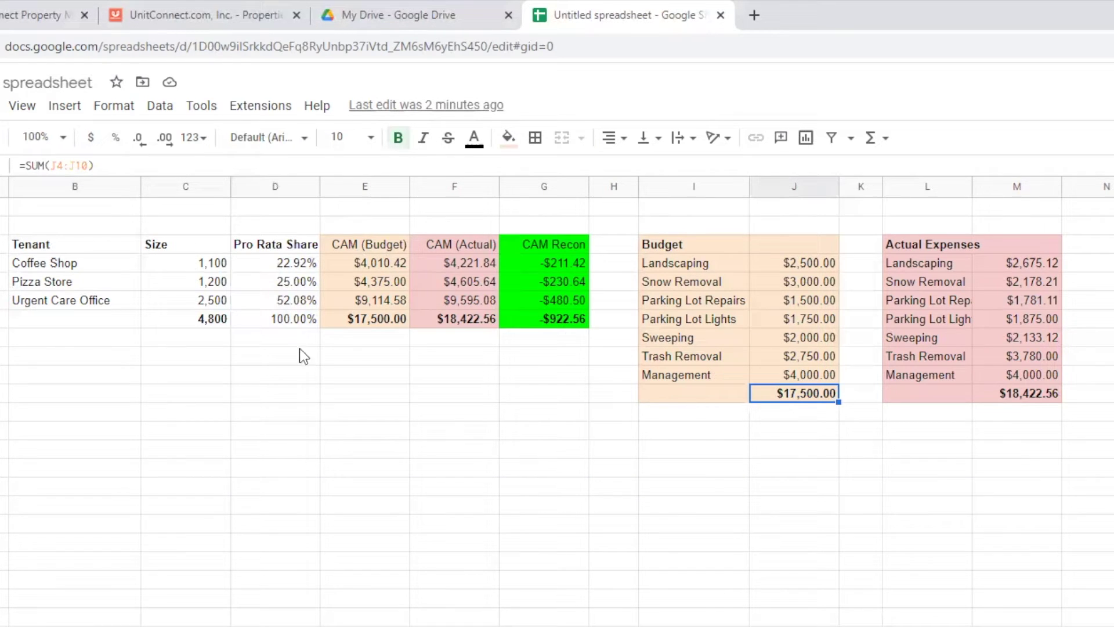
- Inspect the tenants' CAM (Budget) formulas together with the budget total and the Coffee Shop's pro rata share
{"action": "left_click_drag", "start_coordinate": [367, 266], "coordinate": [369, 311]}
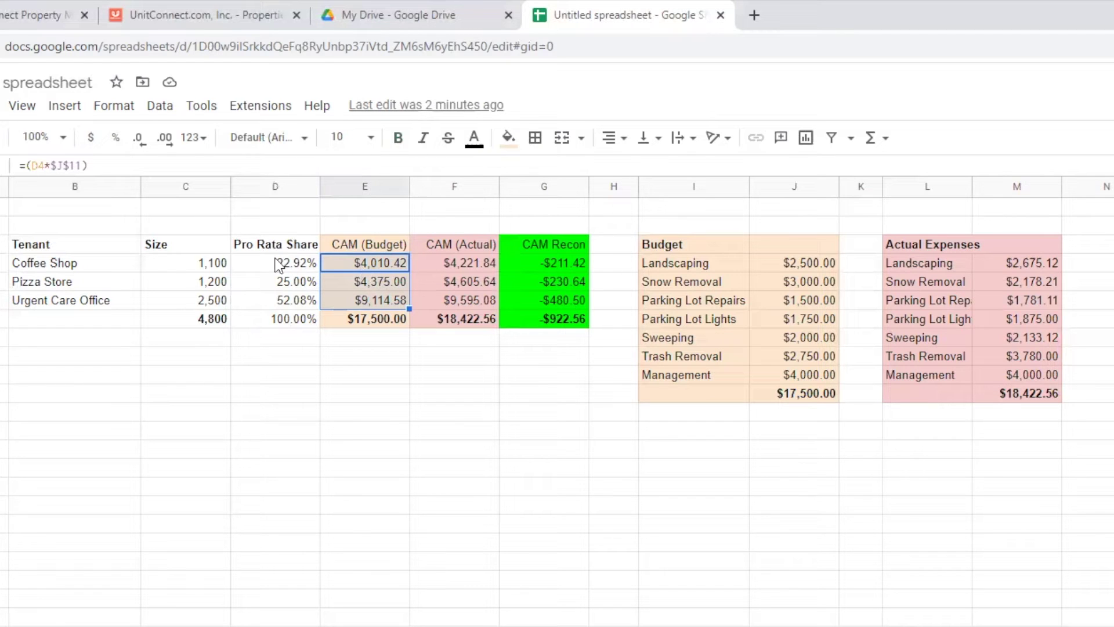
{"action": "left_click", "coordinate": [809, 396]}
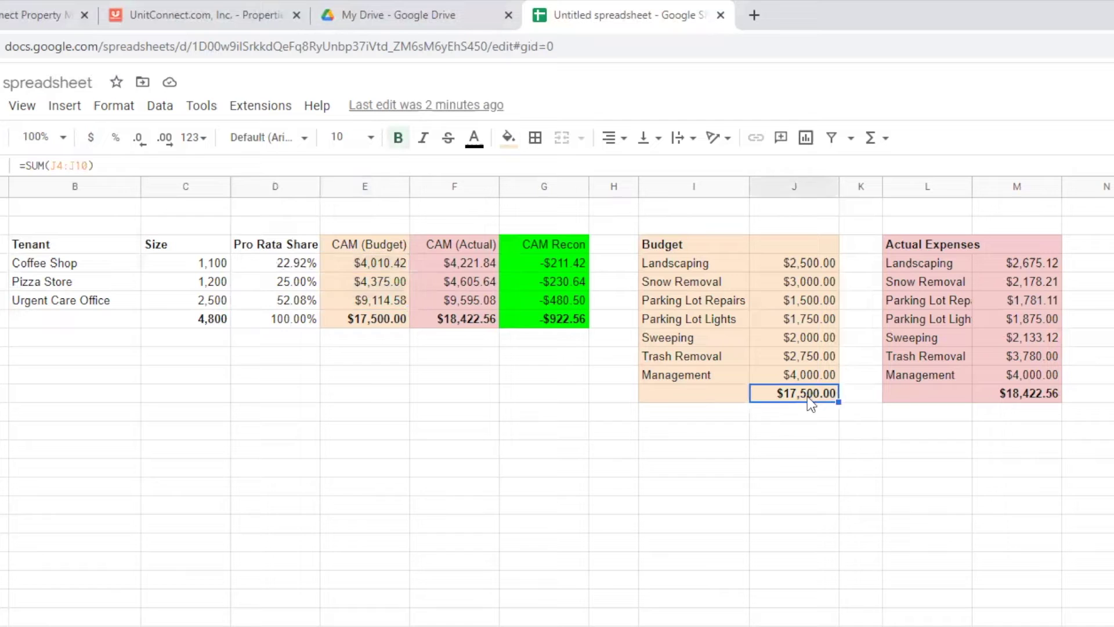
{"action": "left_click", "coordinate": [296, 268]}
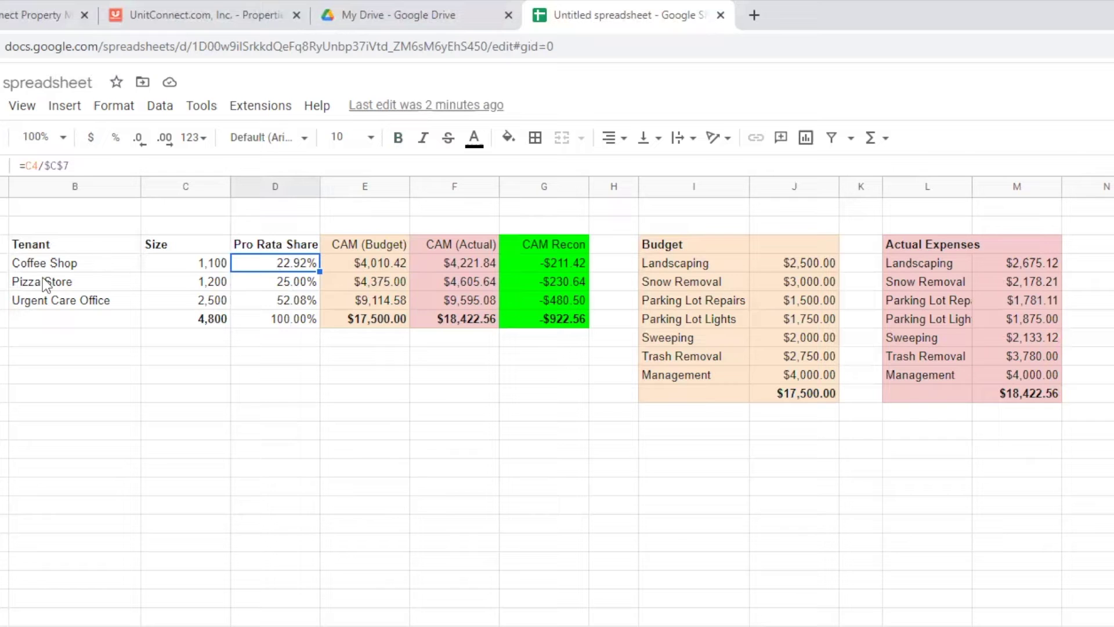
{"action": "left_click", "coordinate": [380, 305]}
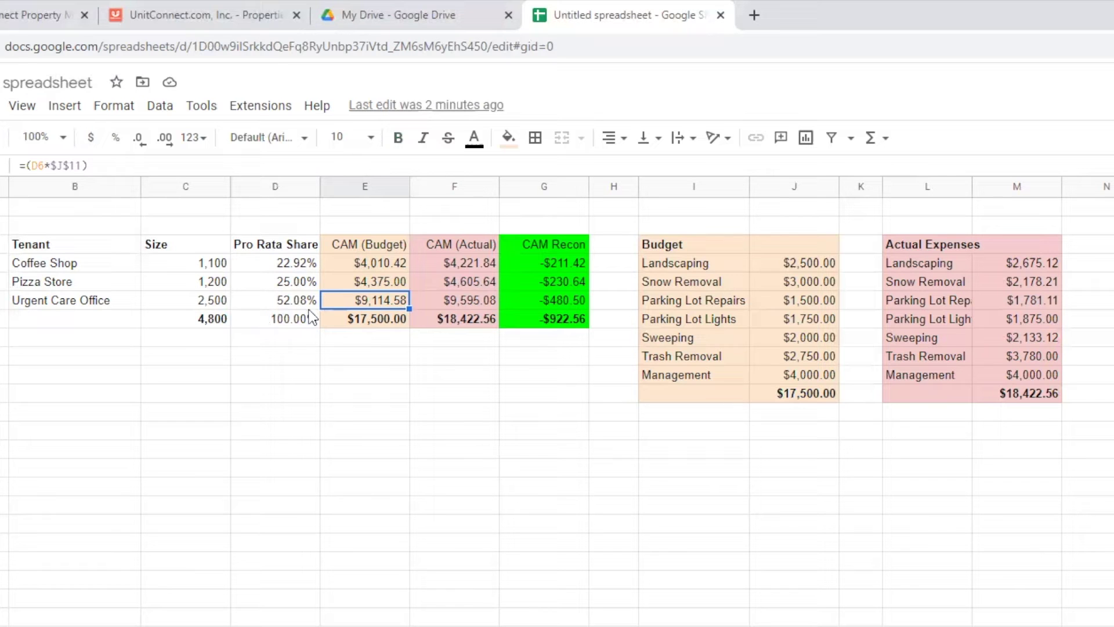
- Compare the CAM (Budget) column and its total with the Budget table's total, and review each tenant's budgeted amount
{"action": "left_click", "coordinate": [377, 322]}
{"action": "left_click_drag", "start_coordinate": [373, 244], "coordinate": [376, 319]}
{"action": "left_click", "coordinate": [824, 399]}
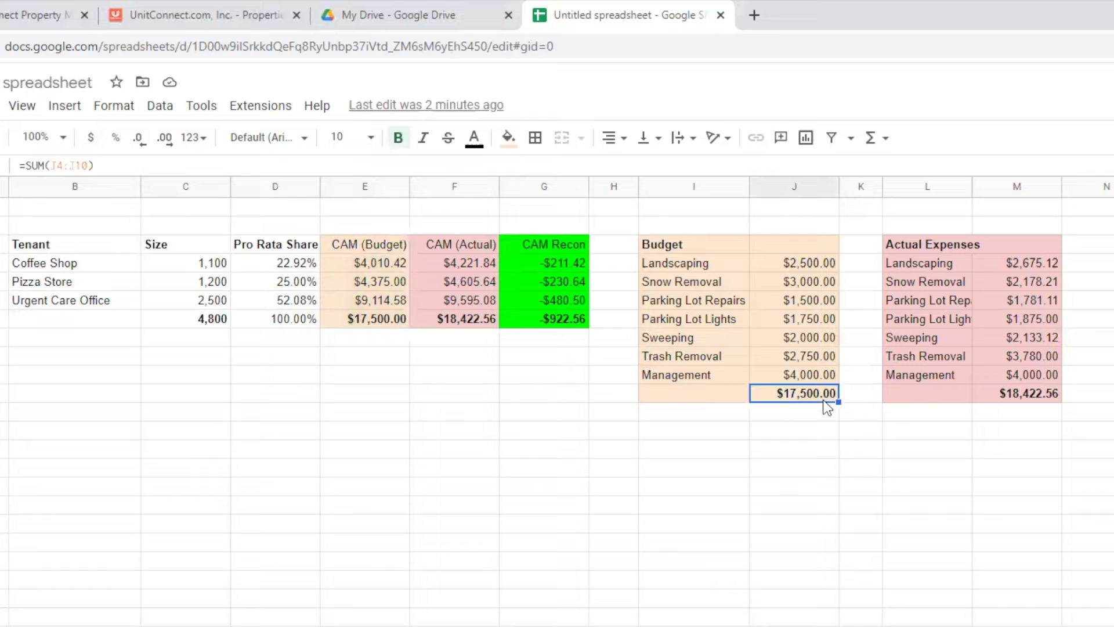
{"action": "left_click_drag", "start_coordinate": [374, 242], "coordinate": [376, 319]}
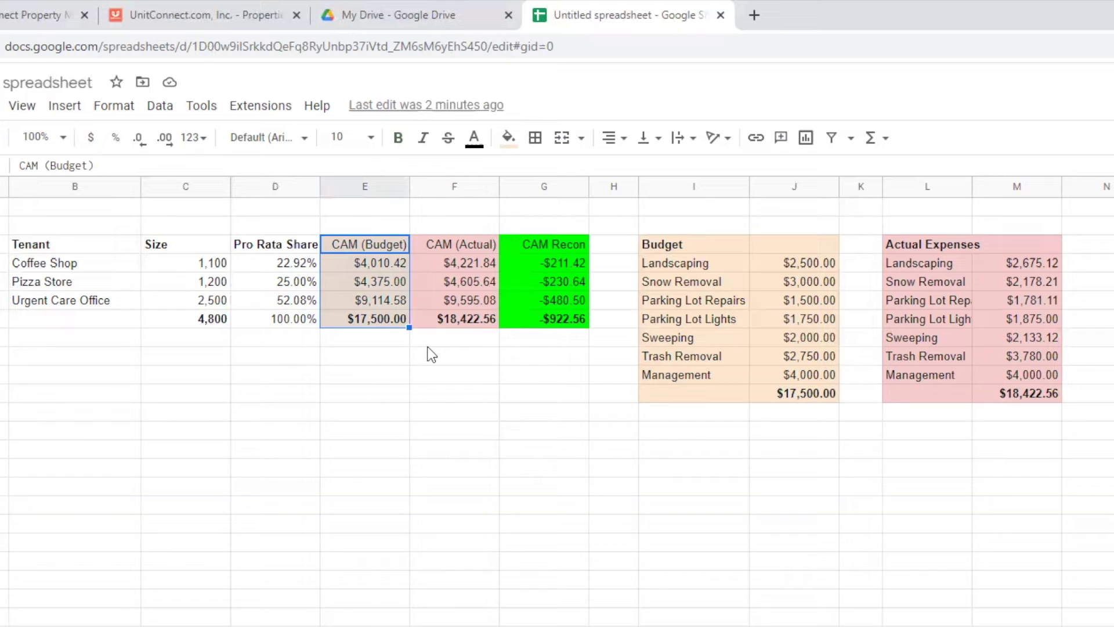
{"action": "left_click", "coordinate": [382, 266]}
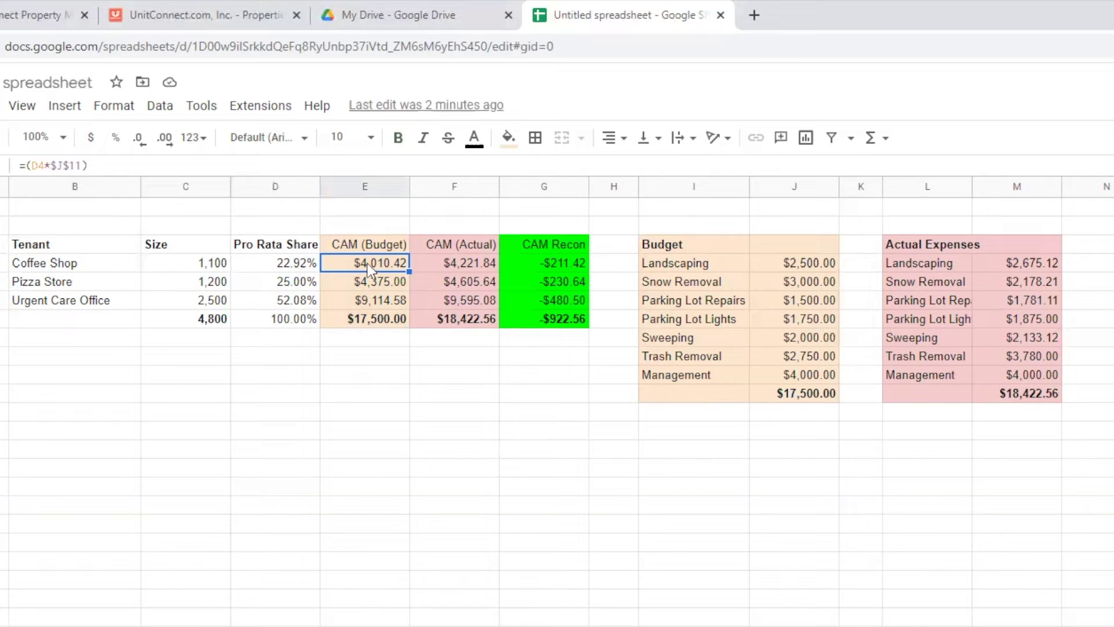
{"action": "left_click", "coordinate": [367, 301], "text": "shift"}
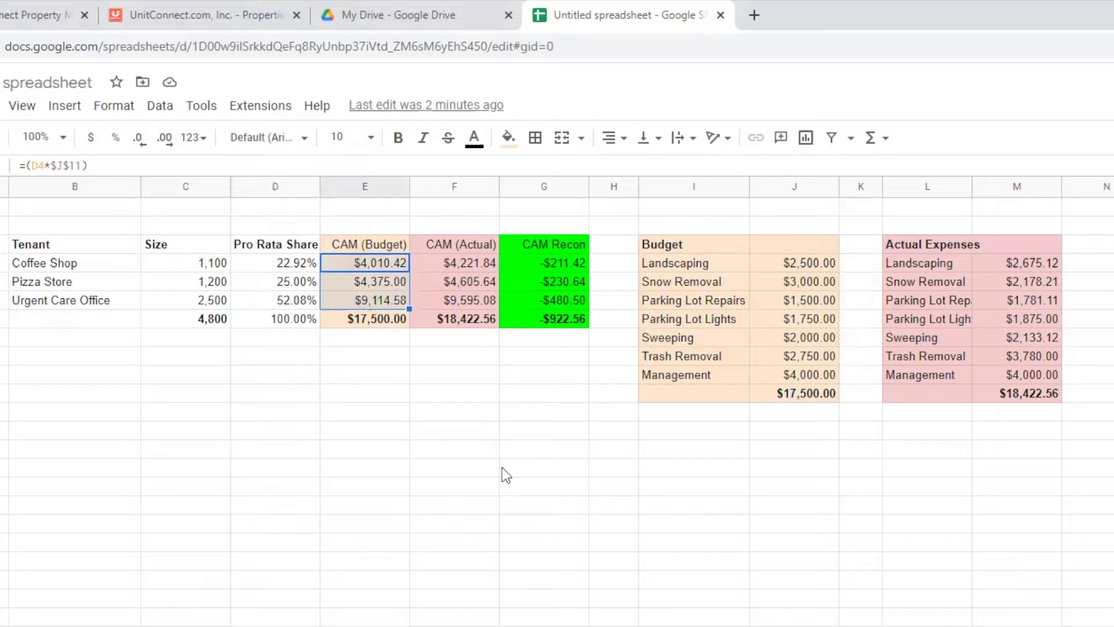
{"action": "left_click", "coordinate": [430, 185]}
{"action": "right_click", "coordinate": [430, 185]}
{"action": "left_click", "coordinate": [378, 465]}
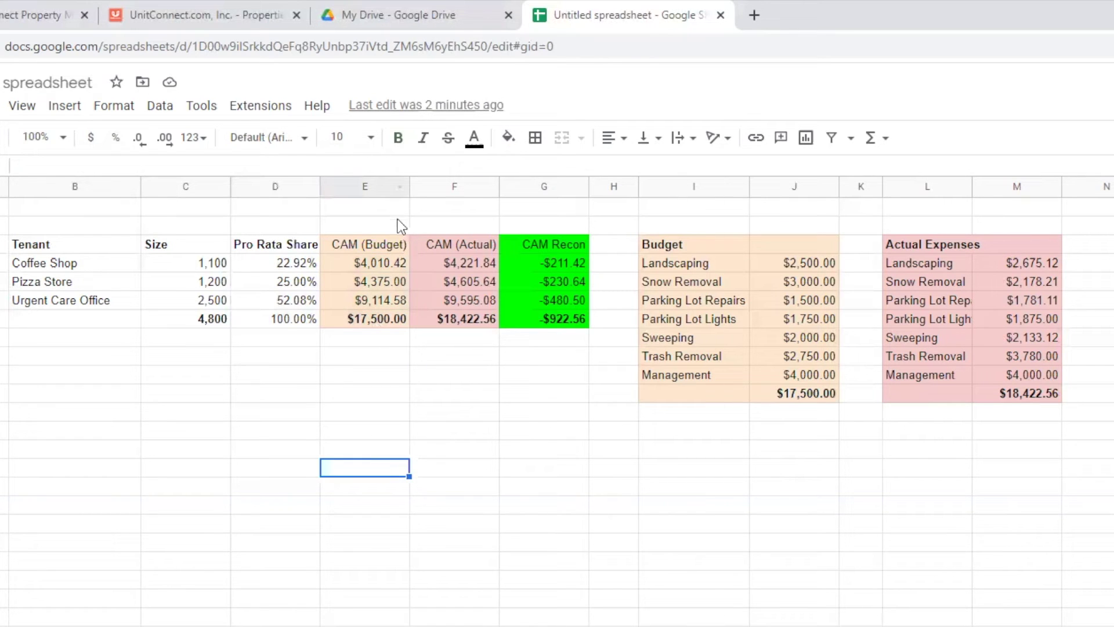
{"action": "left_click_drag", "start_coordinate": [385, 243], "coordinate": [398, 319]}
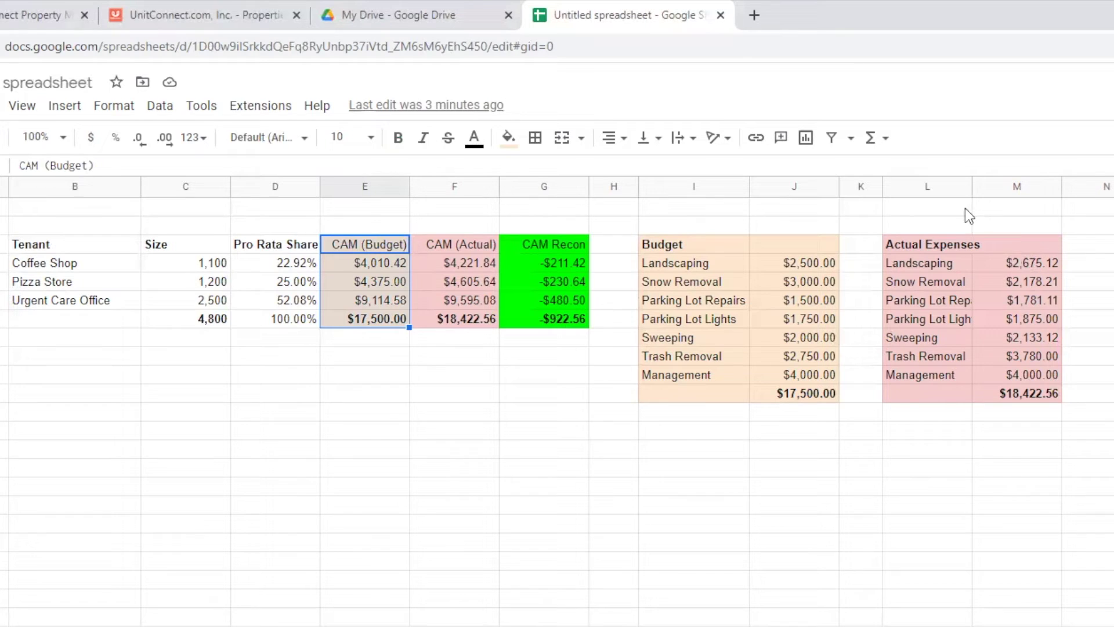
- Fit column L's width to the Actual Expenses item names, and review the actual amounts and their total formula
{"action": "double_click", "coordinate": [971, 184]}
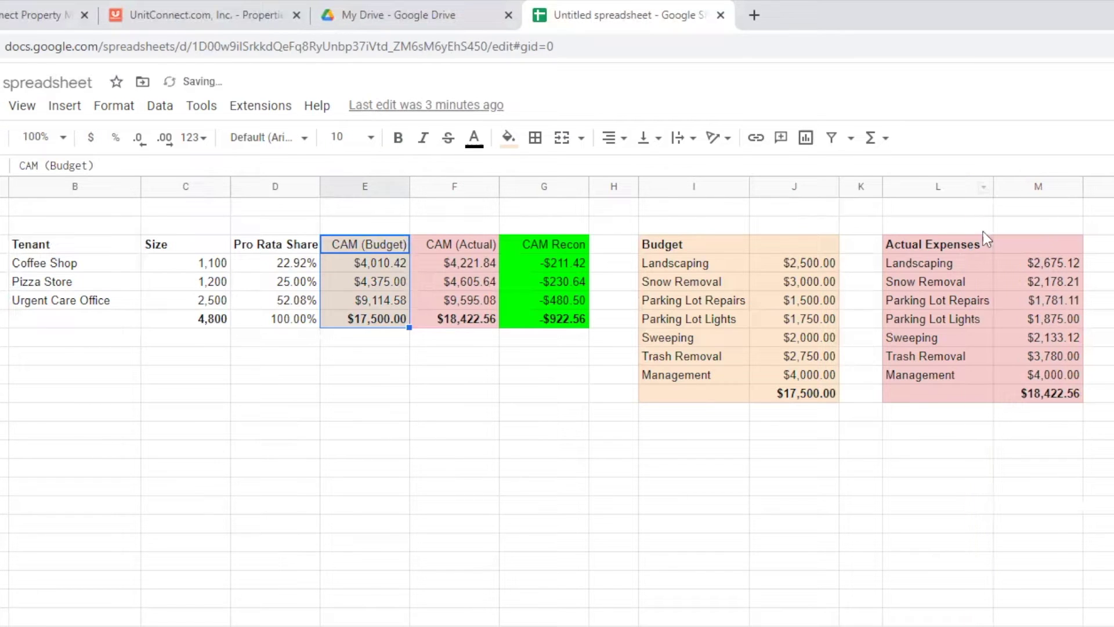
{"action": "left_click_drag", "start_coordinate": [937, 244], "coordinate": [1061, 401]}
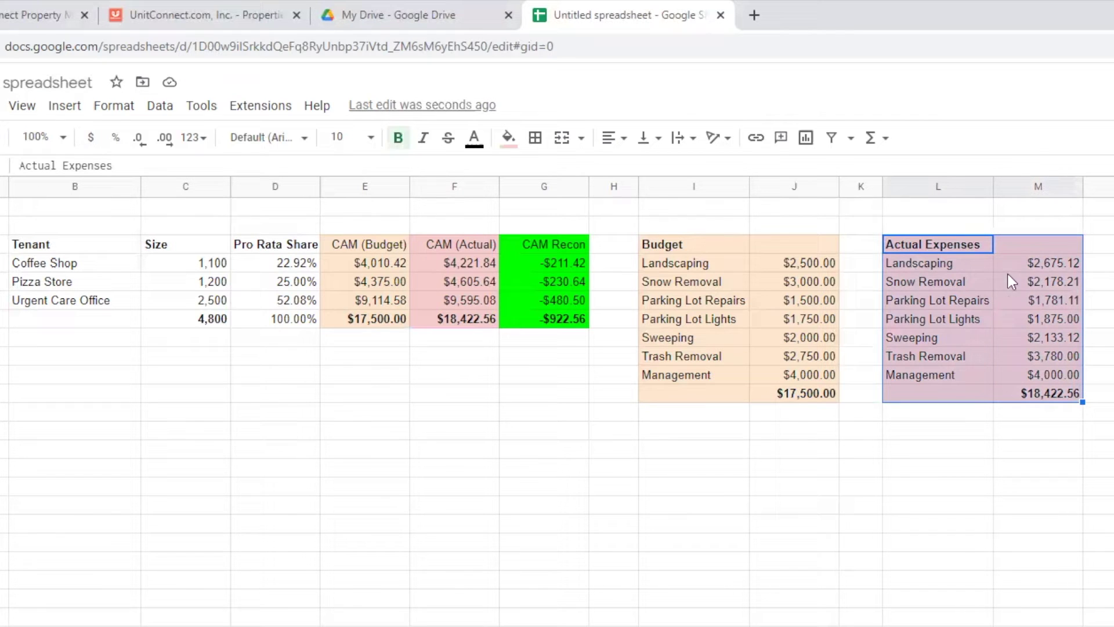
{"action": "left_click_drag", "start_coordinate": [1063, 262], "coordinate": [1064, 381]}
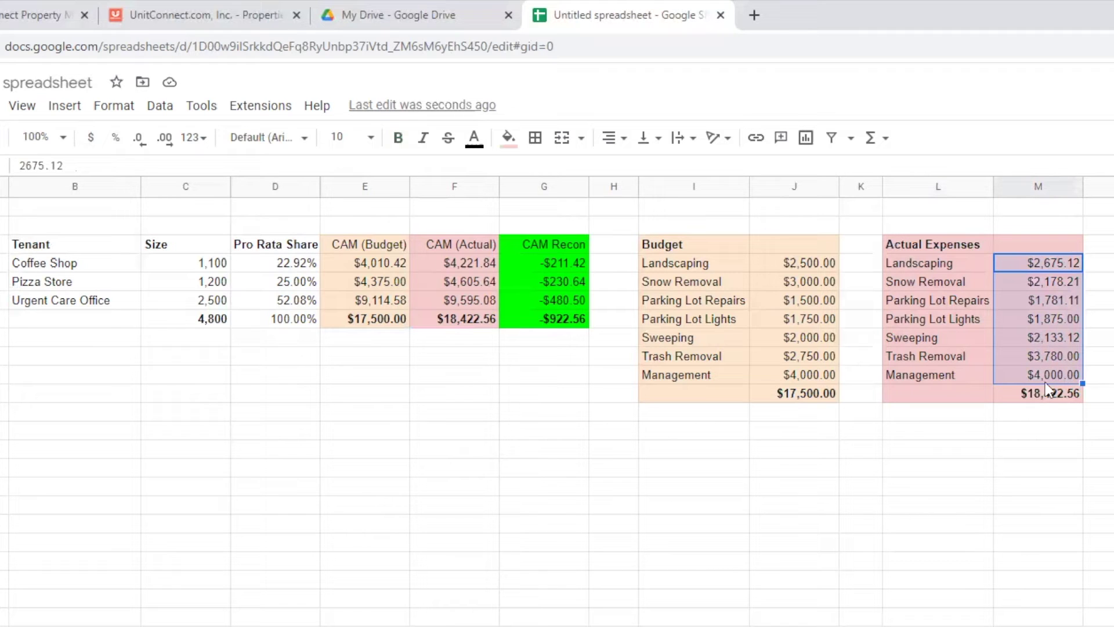
{"action": "left_click", "coordinate": [1049, 396]}
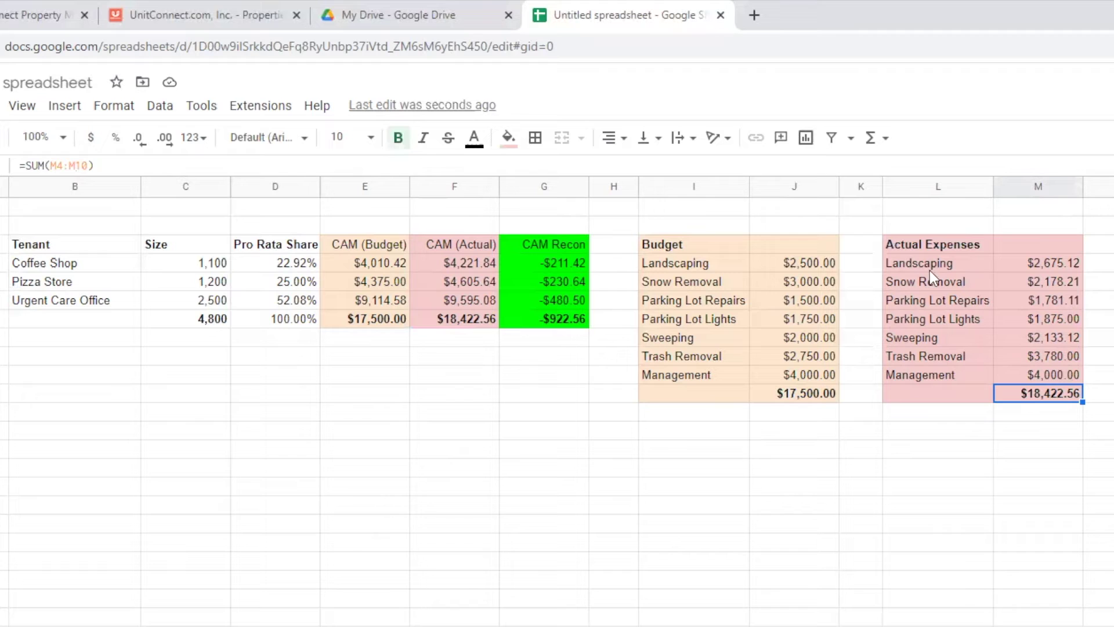
- Inspect the tenants' CAM (Actual) formulas against the Actual Expenses total and the Coffee Shop's CAM (Budget) amount
{"action": "left_click", "coordinate": [441, 242]}
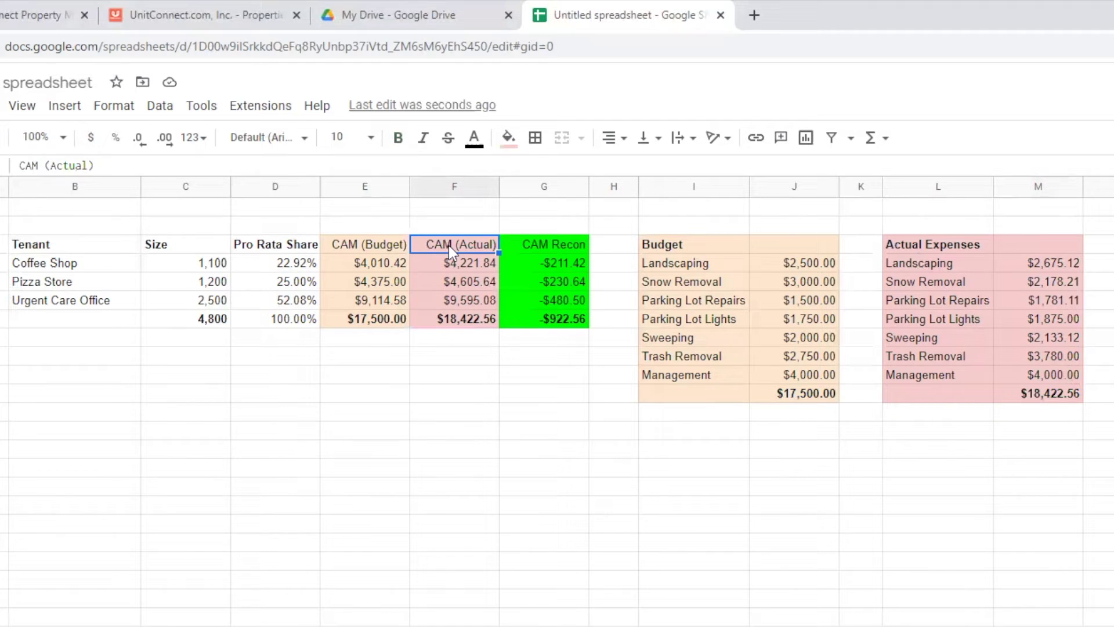
{"action": "left_click", "coordinate": [1050, 395]}
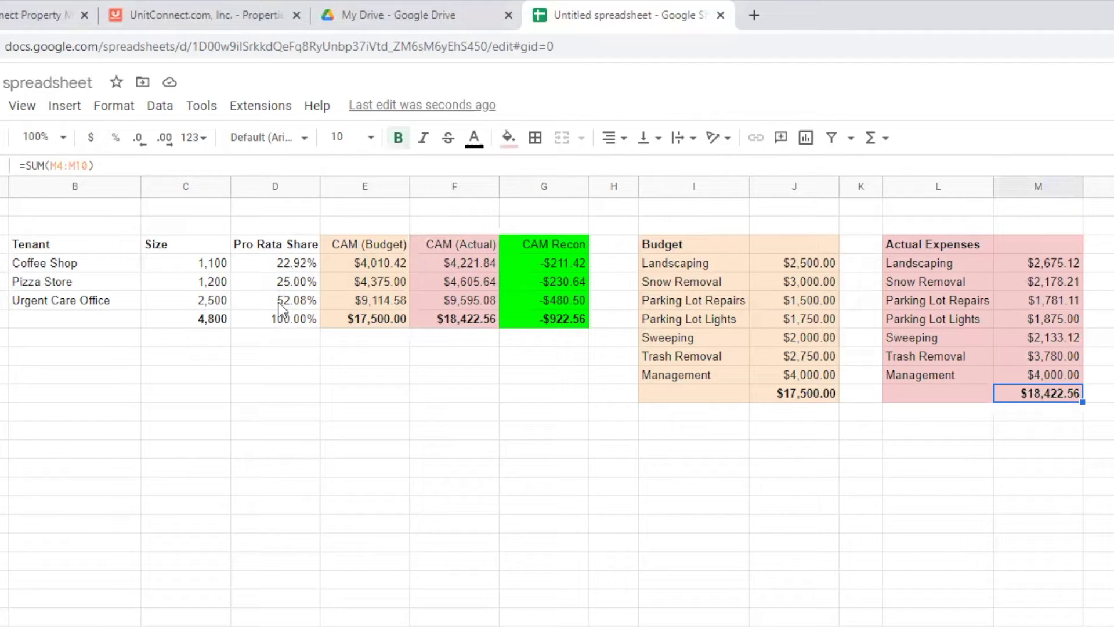
{"action": "left_click_drag", "start_coordinate": [482, 261], "coordinate": [482, 298]}
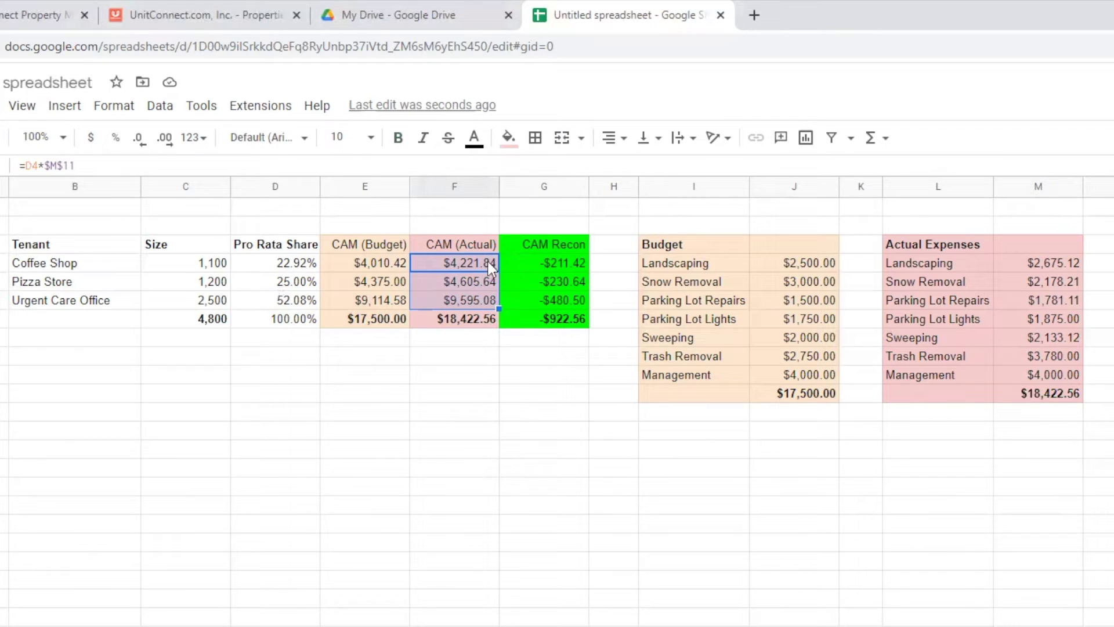
{"action": "left_click", "coordinate": [358, 262]}
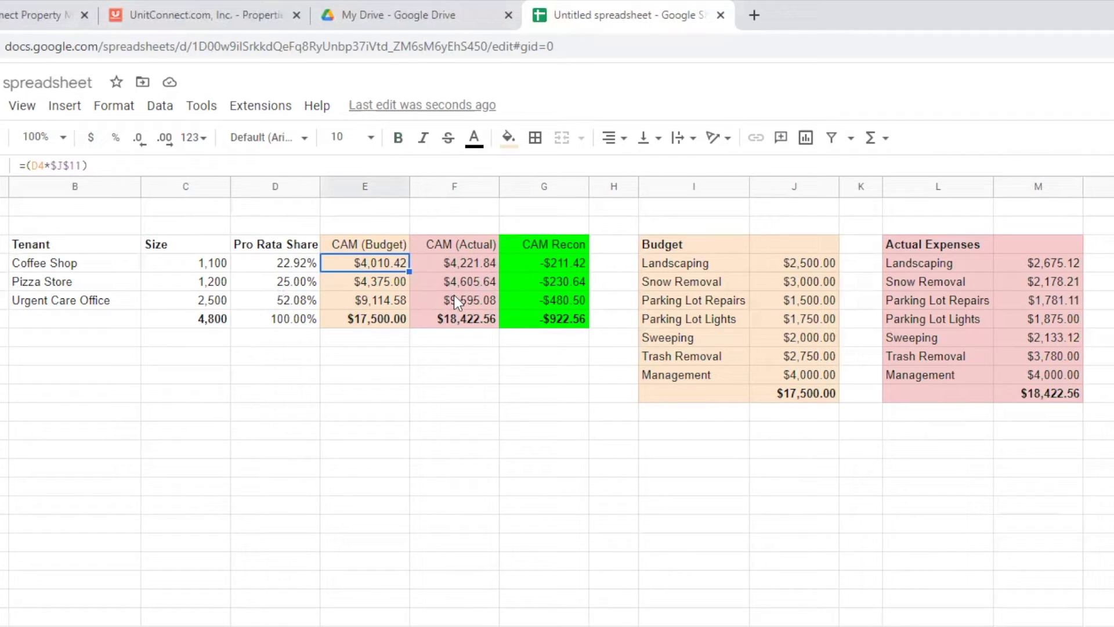
- Examine the CAM Recon column's formulas for each tenant and the total row, comparing them with the CAM (Actual) column
{"action": "left_click", "coordinate": [527, 248]}
{"action": "left_click", "coordinate": [548, 323], "text": "shift"}
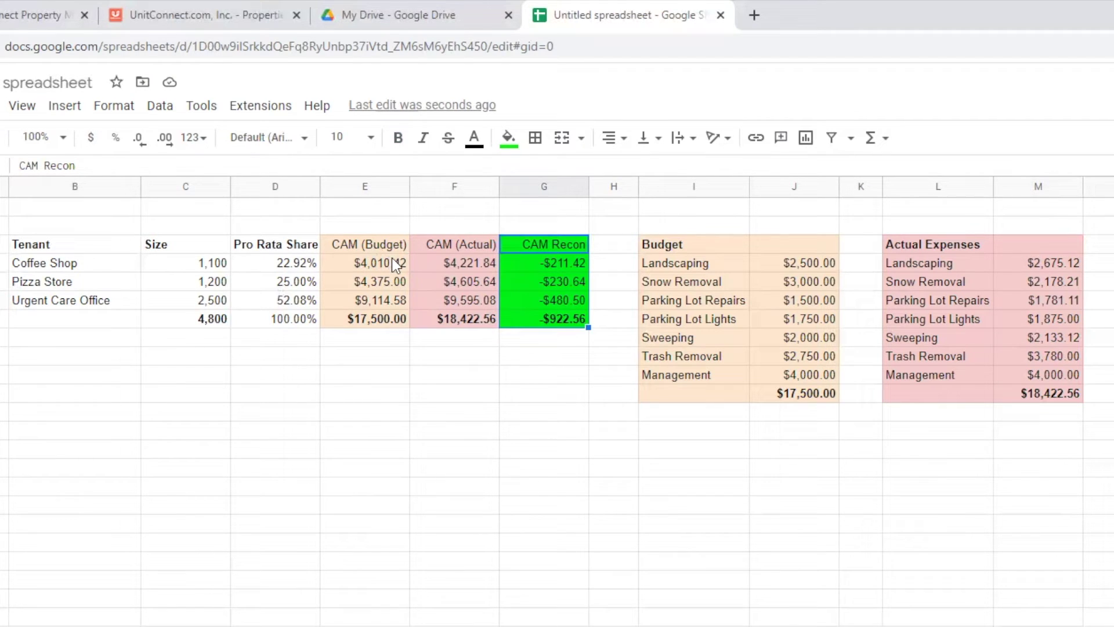
{"action": "left_click", "coordinate": [457, 245]}
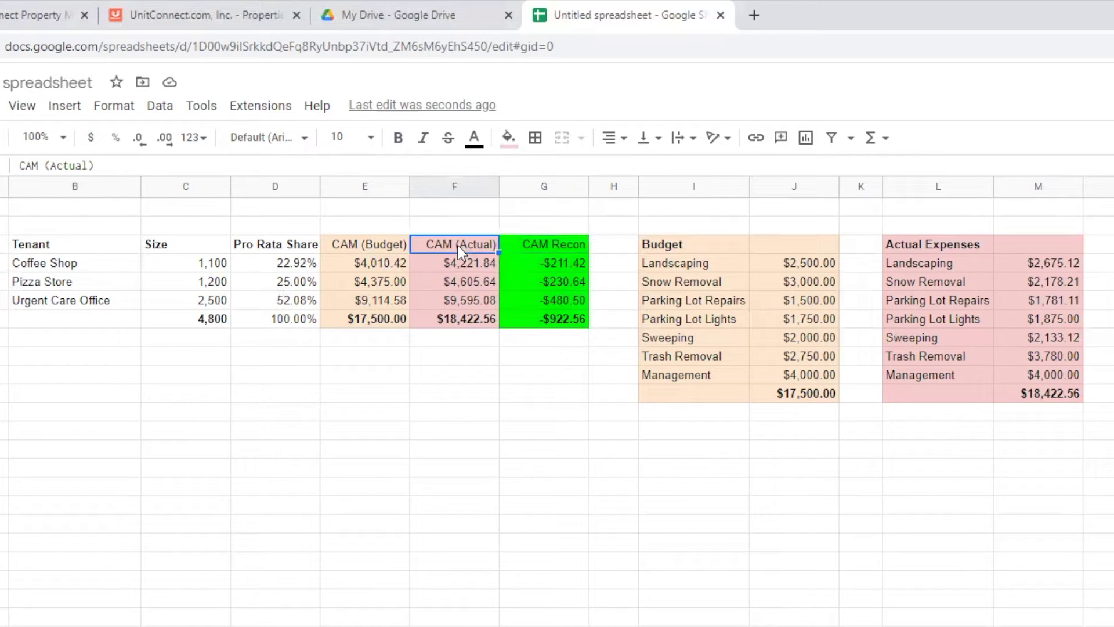
{"action": "left_click", "coordinate": [556, 265]}
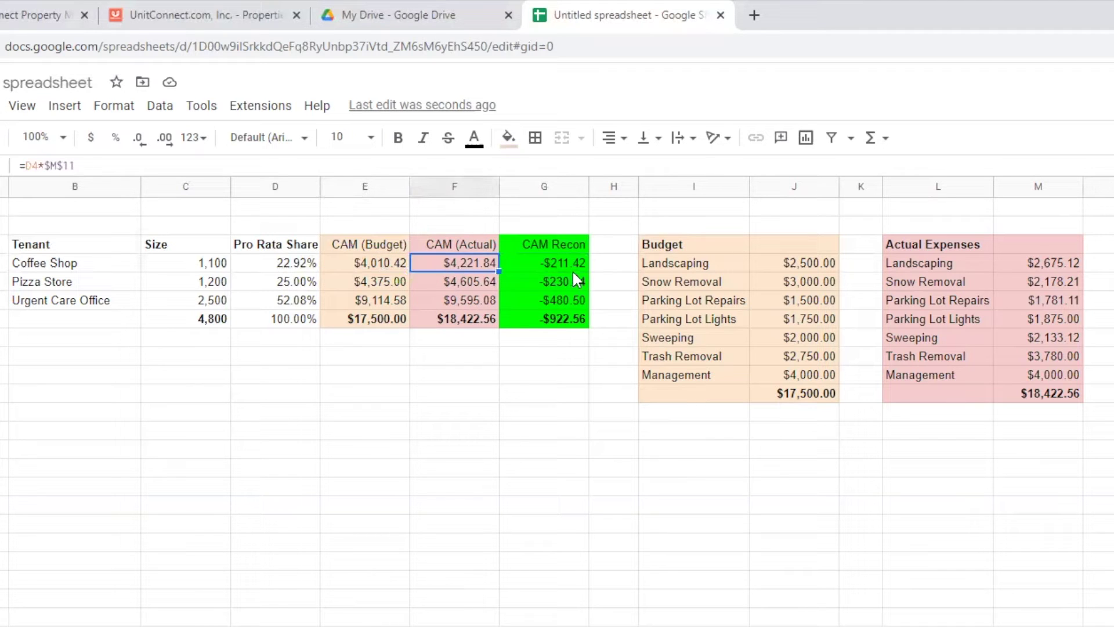
{"action": "left_click", "coordinate": [573, 305], "text": "shift"}
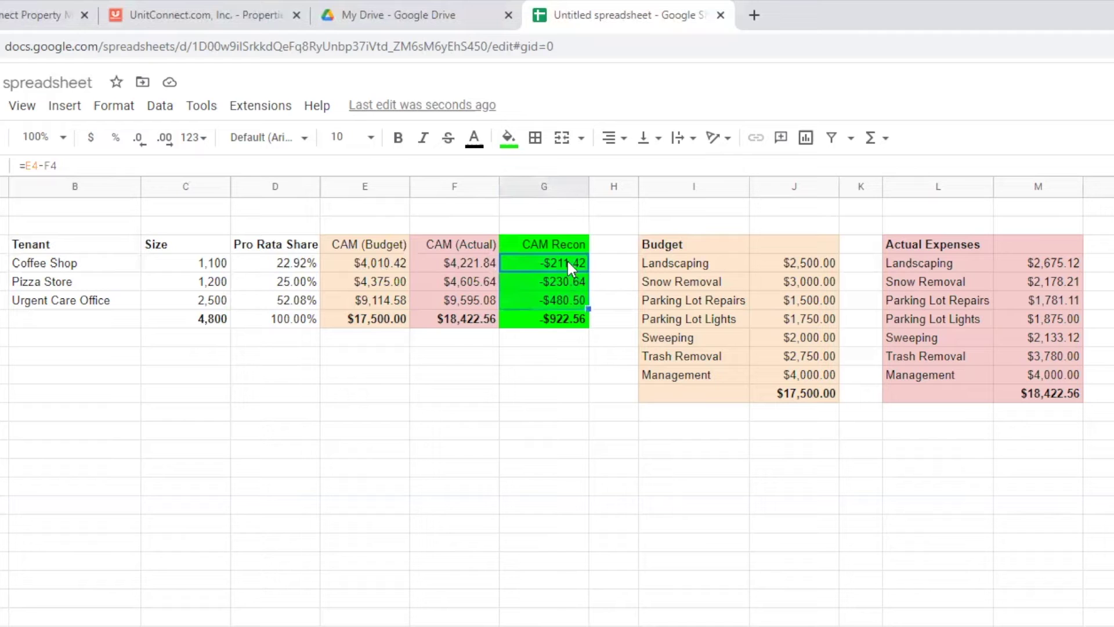
{"action": "left_click", "coordinate": [567, 325]}
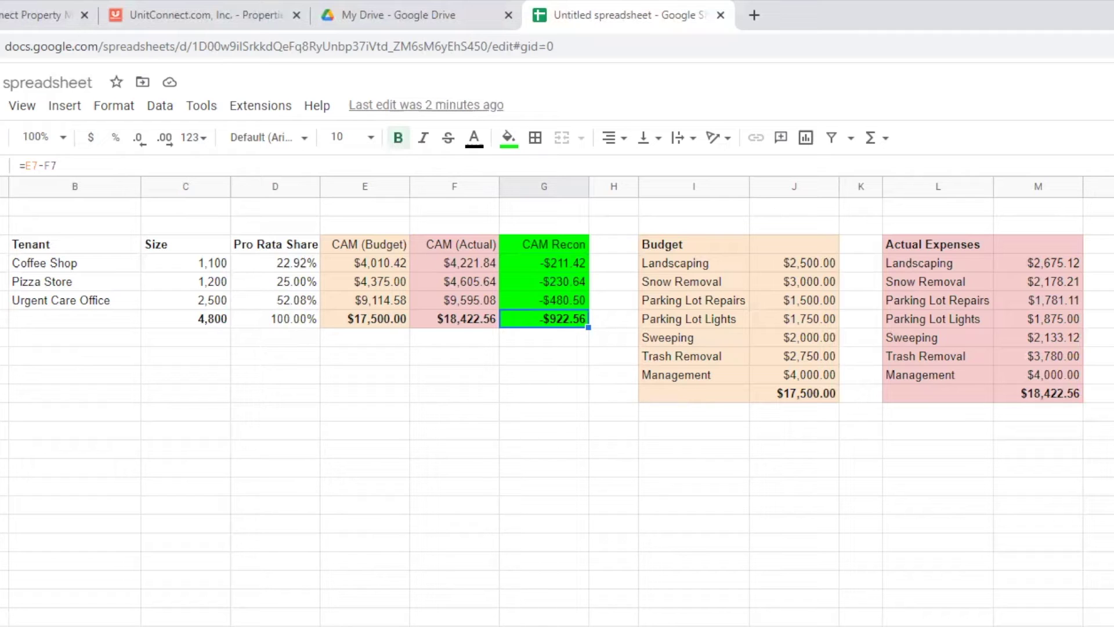
{"action": "left_click", "coordinate": [941, 510]}
{"action": "left_click", "coordinate": [634, 314]}
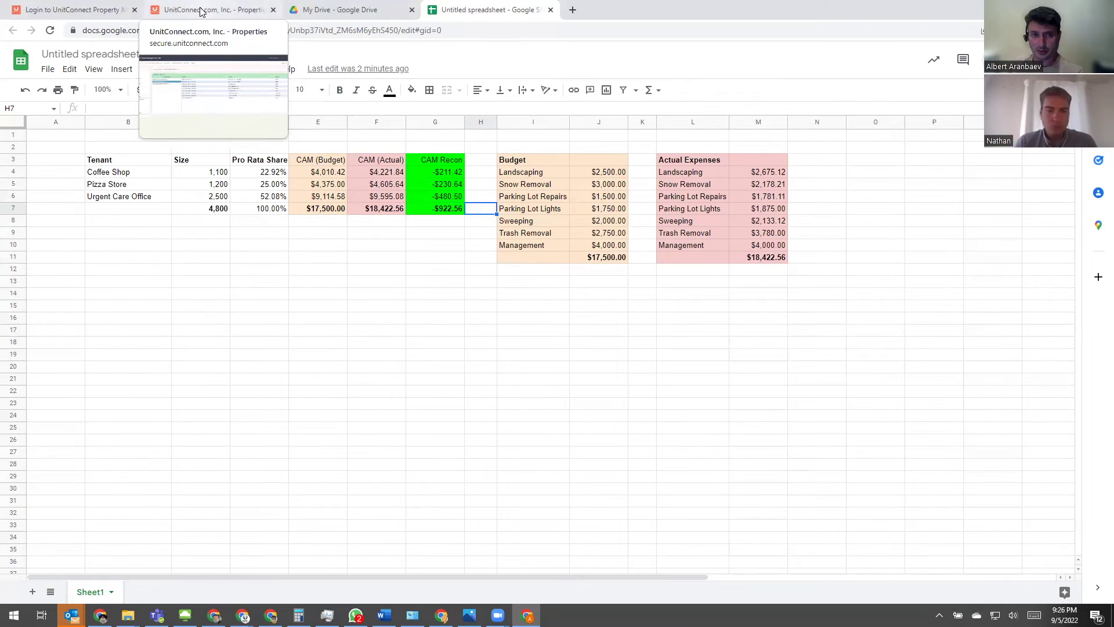
- Switch to UnitConnect and open the rent details of Rent A Center, Store #2209, under RJ Berry & Miller Realty LLC
{"action": "left_click", "coordinate": [200, 11]}
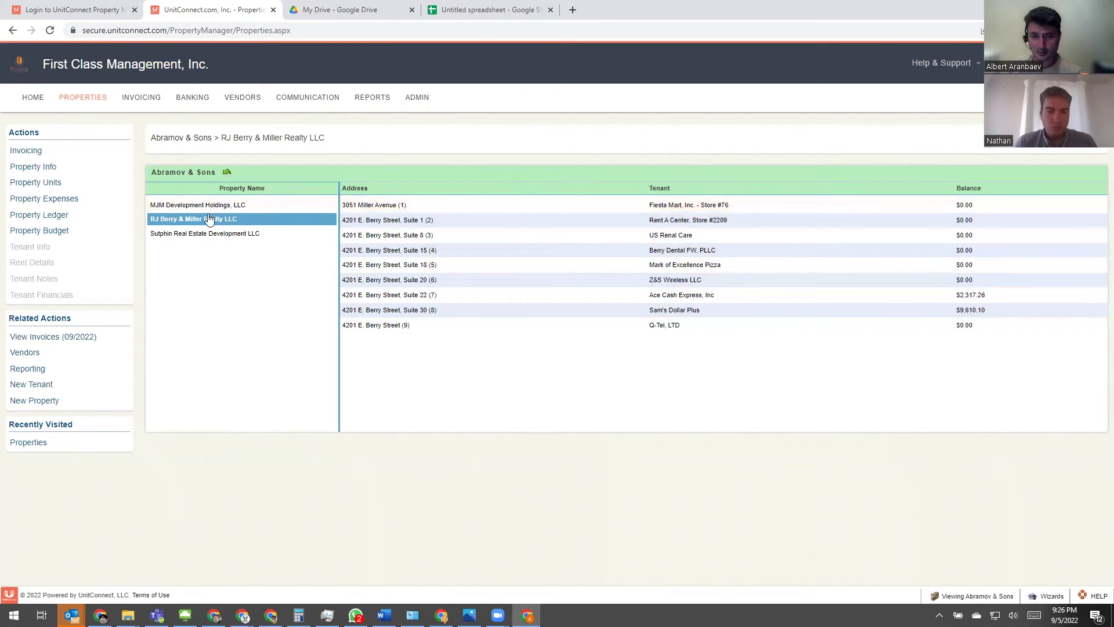
{"action": "left_click", "coordinate": [468, 221]}
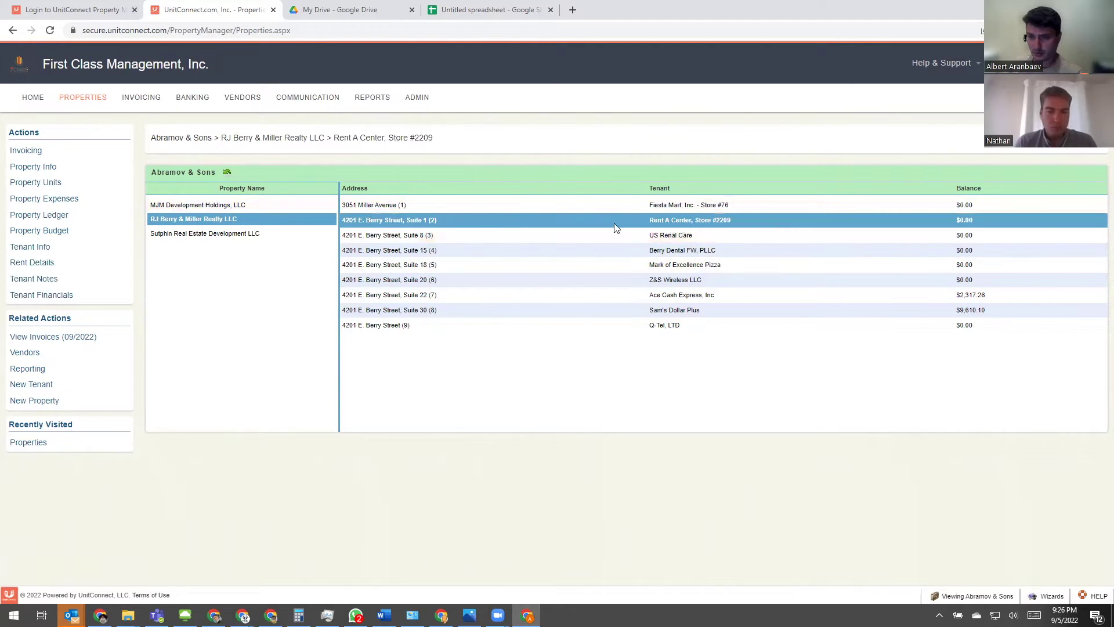
{"action": "left_click", "coordinate": [36, 264]}
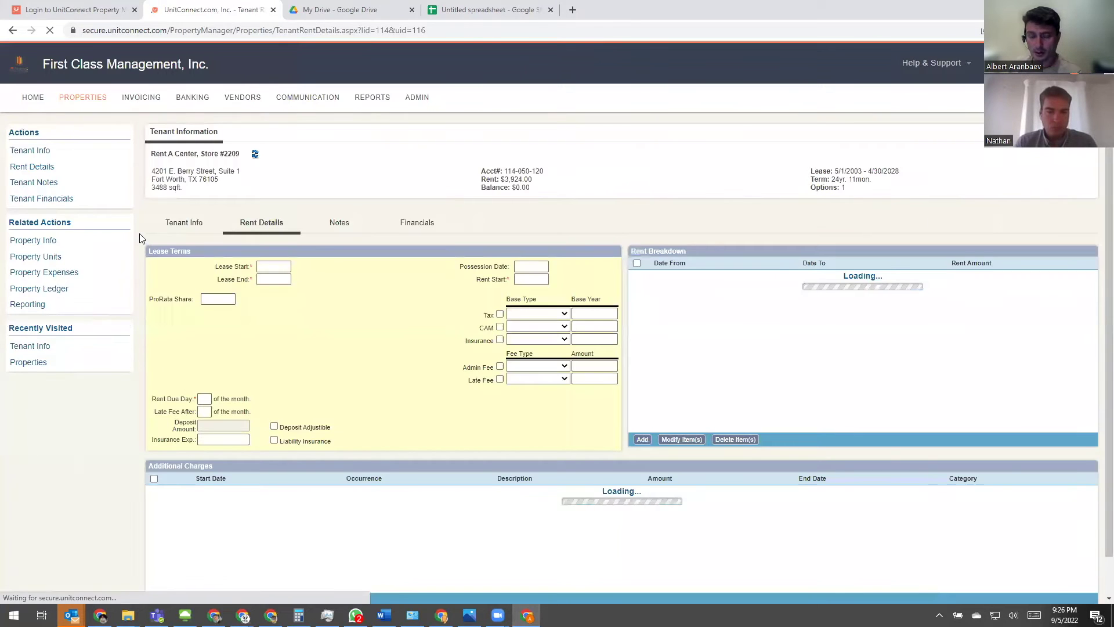
- Review Rent A Center's pro rata share, its CAM base type, and the monthly Common Area Maintenance amount in its additional charges
{"action": "scroll", "coordinate": [476, 360], "scroll_direction": "down", "scroll_amount": 1}
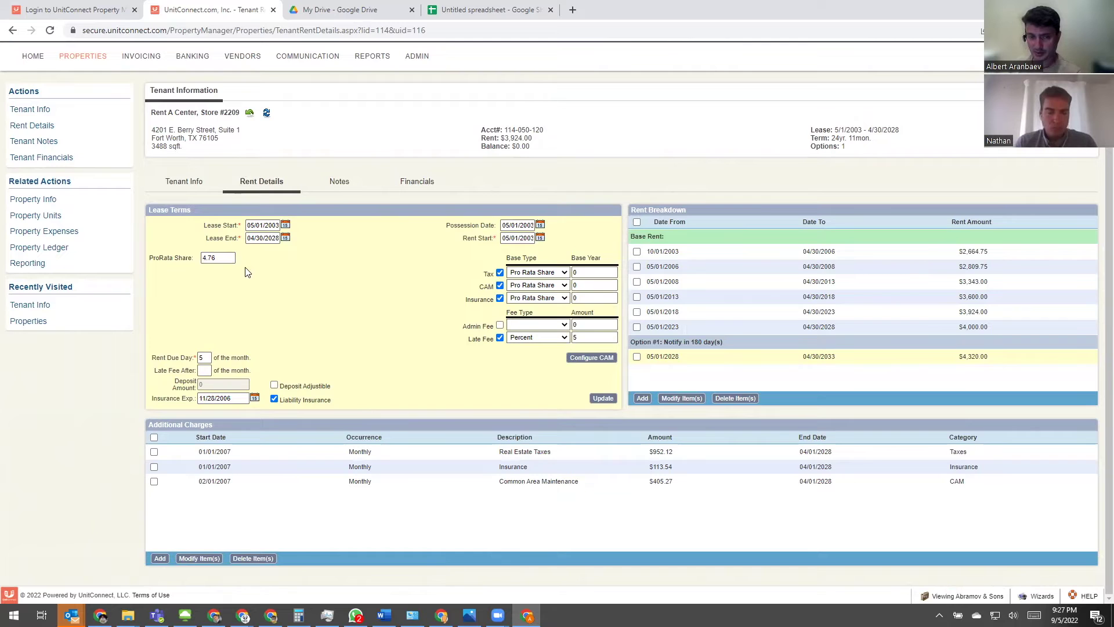
{"action": "left_click_drag", "start_coordinate": [218, 257], "coordinate": [194, 253]}
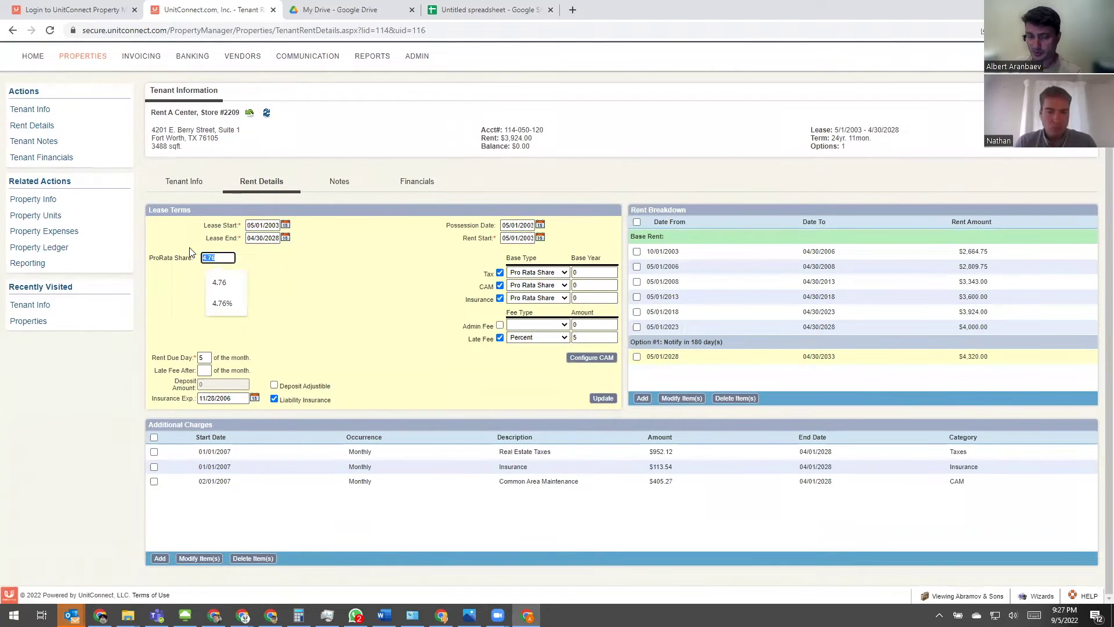
{"action": "left_click", "coordinate": [429, 290]}
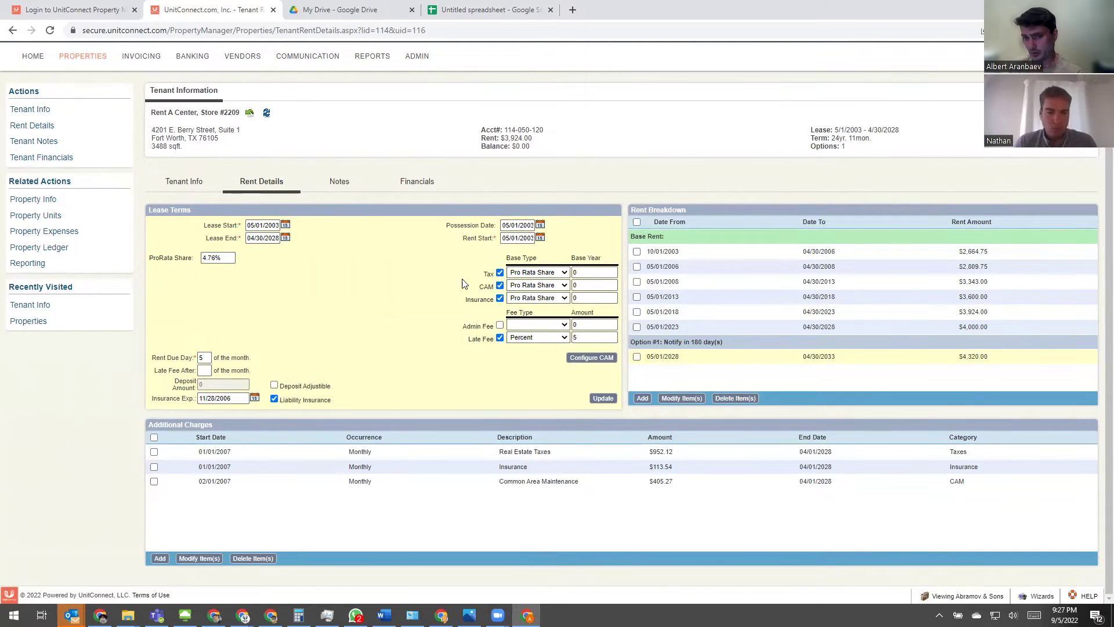
{"action": "left_click_drag", "start_coordinate": [479, 287], "coordinate": [494, 288]}
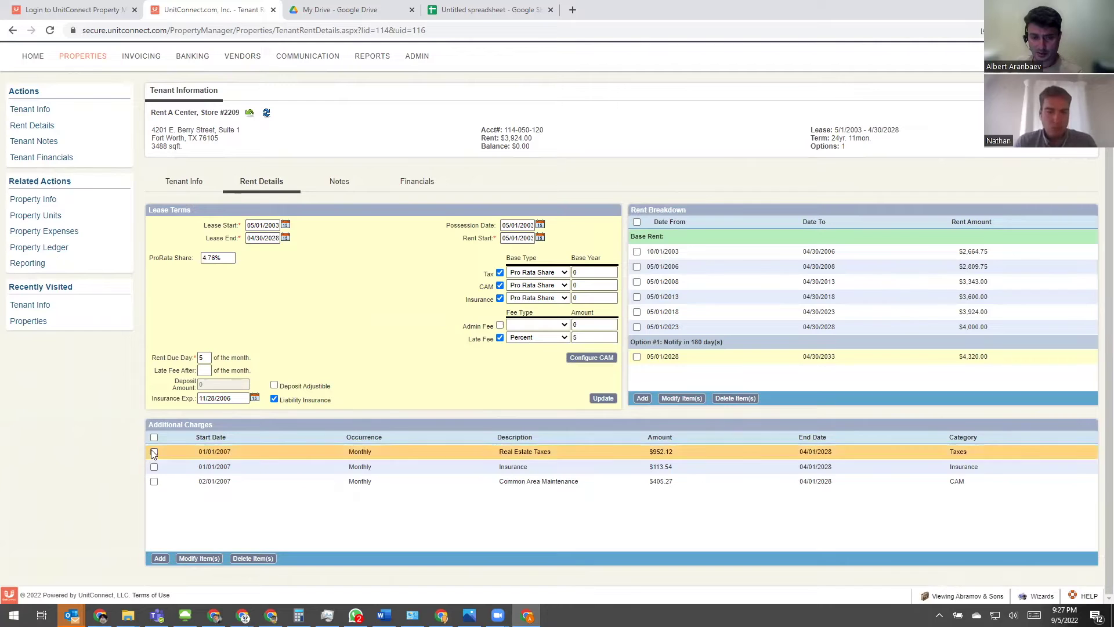
{"action": "left_click", "coordinate": [542, 484]}
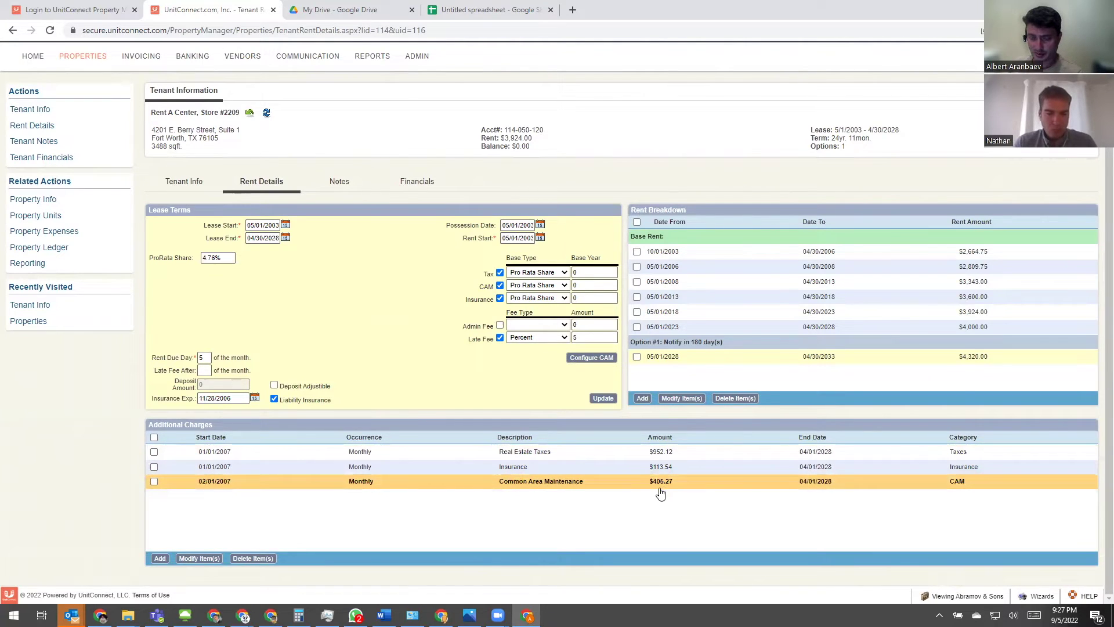
{"action": "left_click_drag", "start_coordinate": [652, 486], "coordinate": [677, 493]}
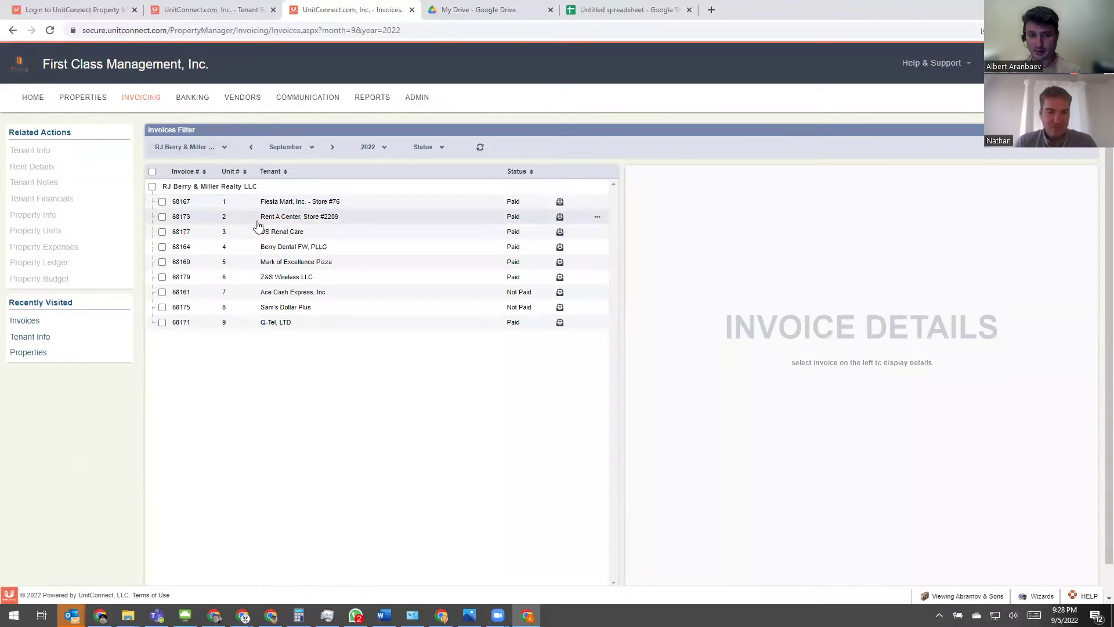
- Open Rent A Center's September 2022 invoice and compare its Common Area Maintenance charge with the spreadsheet's CAM (Budget) column
{"action": "left_click", "coordinate": [282, 221]}
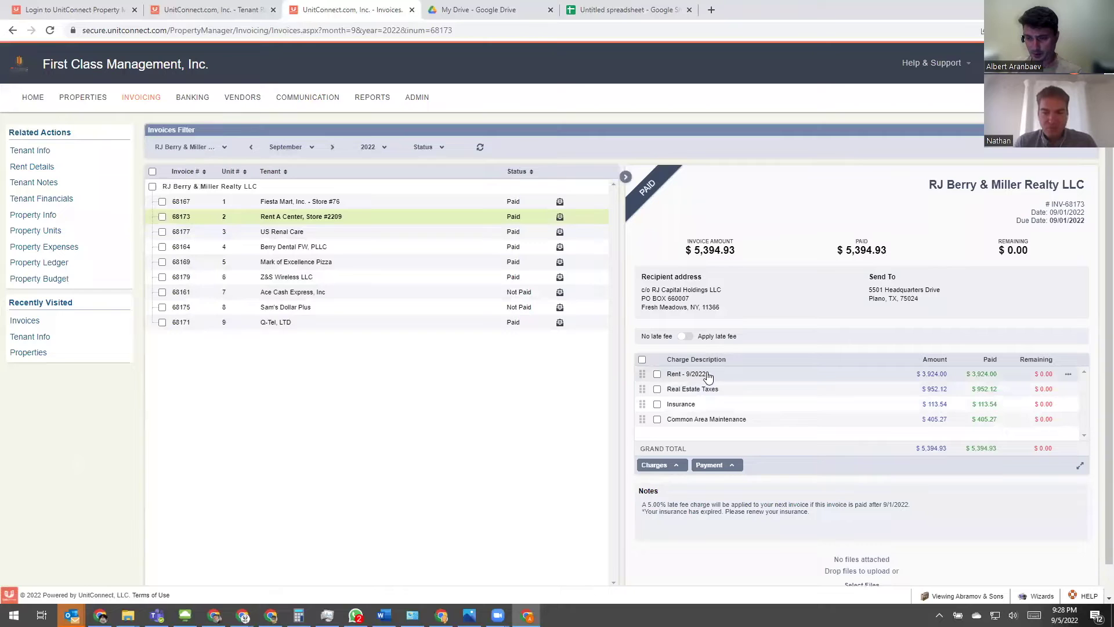
{"action": "scroll", "coordinate": [853, 383], "scroll_direction": "down", "scroll_amount": 1}
{"action": "left_click_drag", "start_coordinate": [913, 341], "coordinate": [951, 390]}
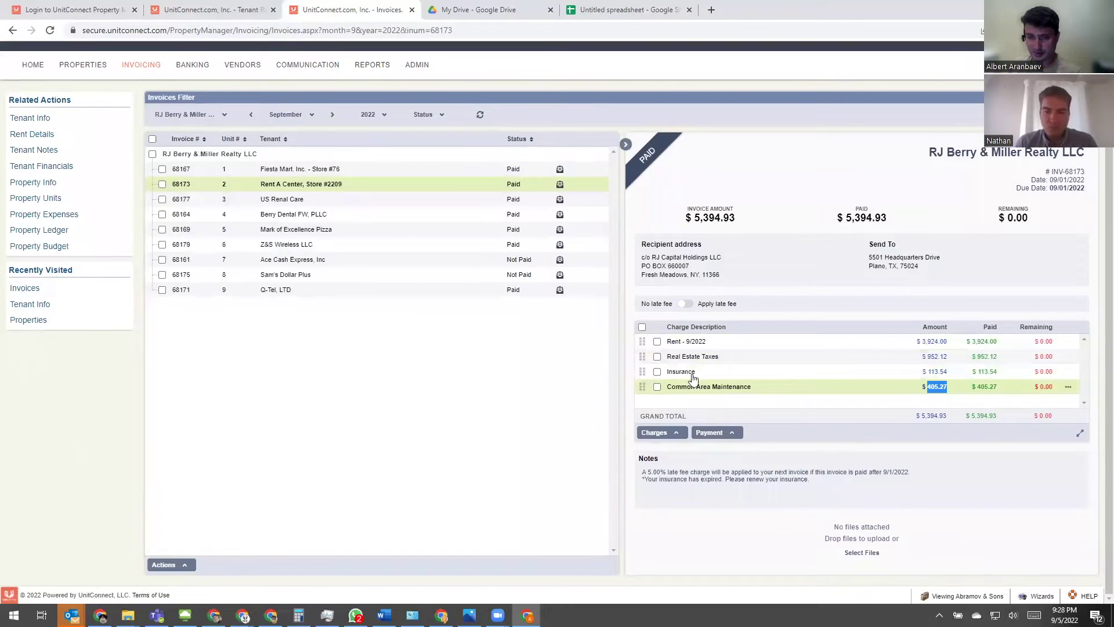
{"action": "scroll", "coordinate": [388, 413], "scroll_direction": "up", "scroll_amount": 1}
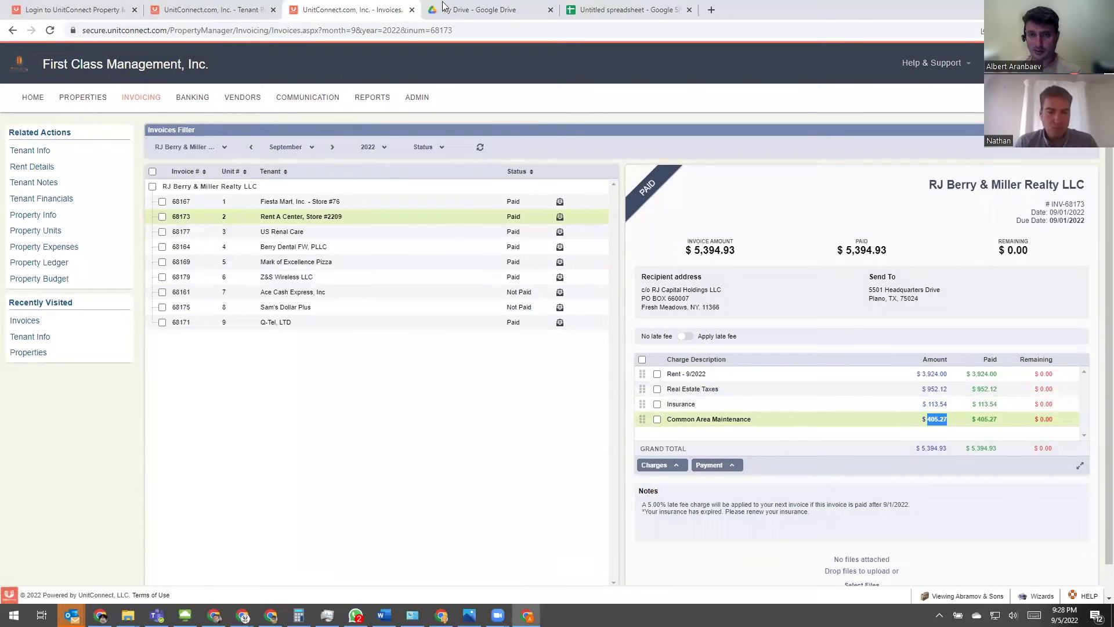
{"action": "left_click", "coordinate": [626, 11]}
{"action": "left_click_drag", "start_coordinate": [306, 160], "coordinate": [303, 211]}
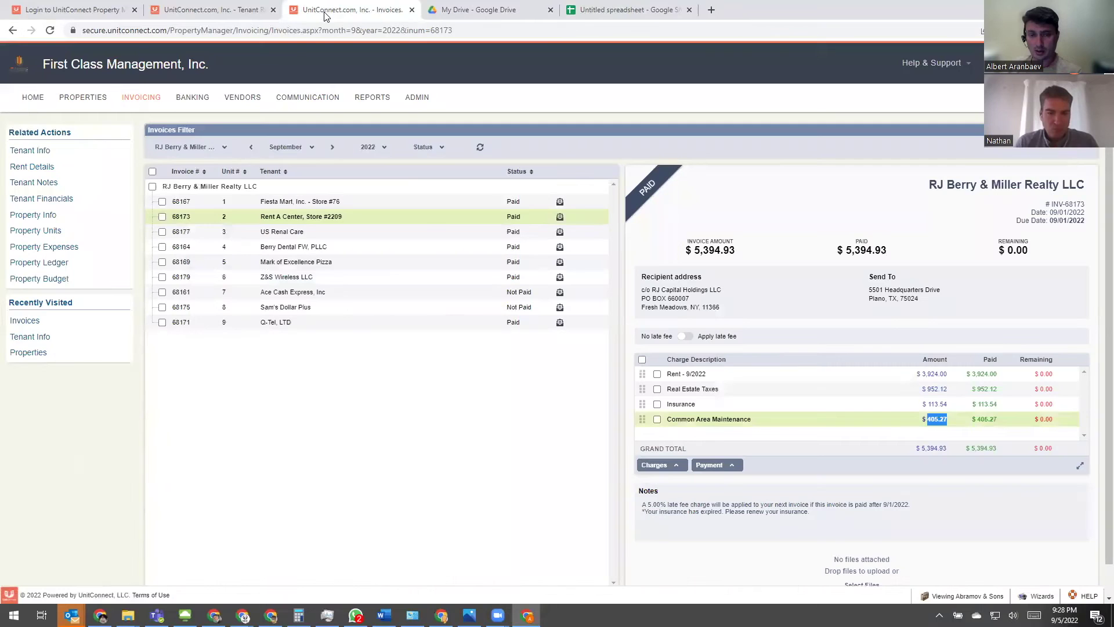
- Switch back to UnitConnect and open the property expenses of RJ Berry & Miller Realty LLC
{"action": "left_click", "coordinate": [326, 12]}
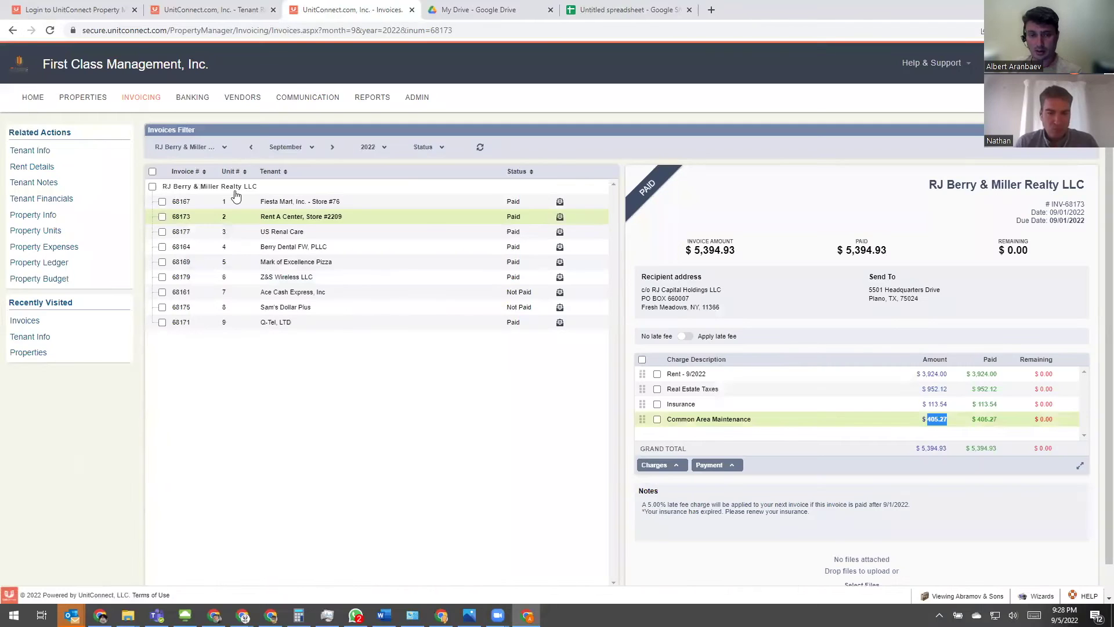
{"action": "left_click", "coordinate": [64, 248]}
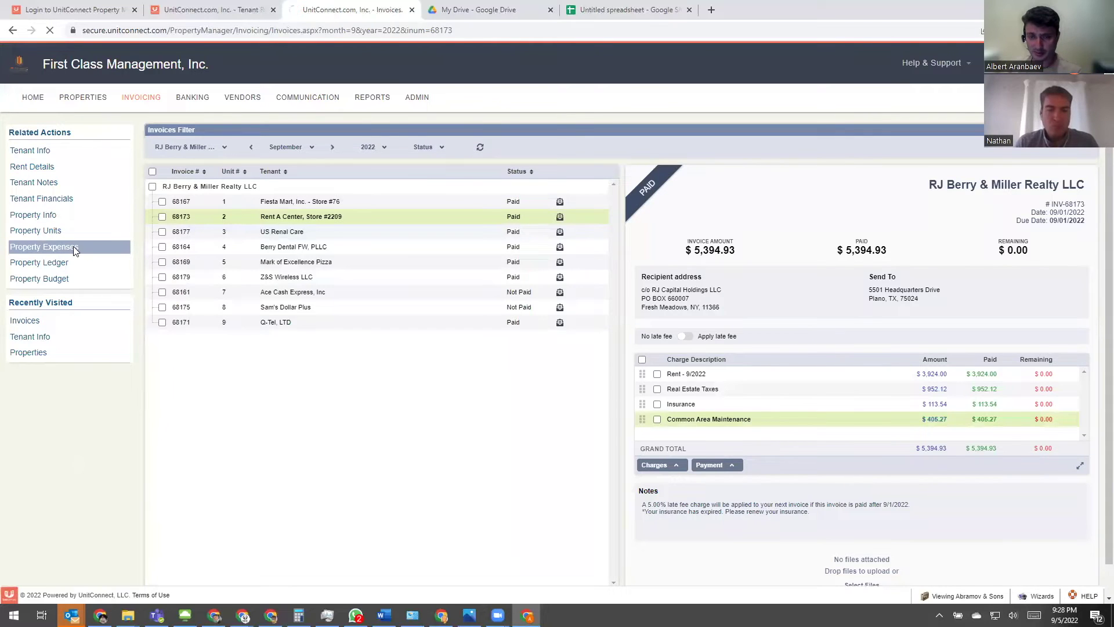
{"action": "scroll", "coordinate": [427, 191], "scroll_direction": "down", "scroll_amount": 1}
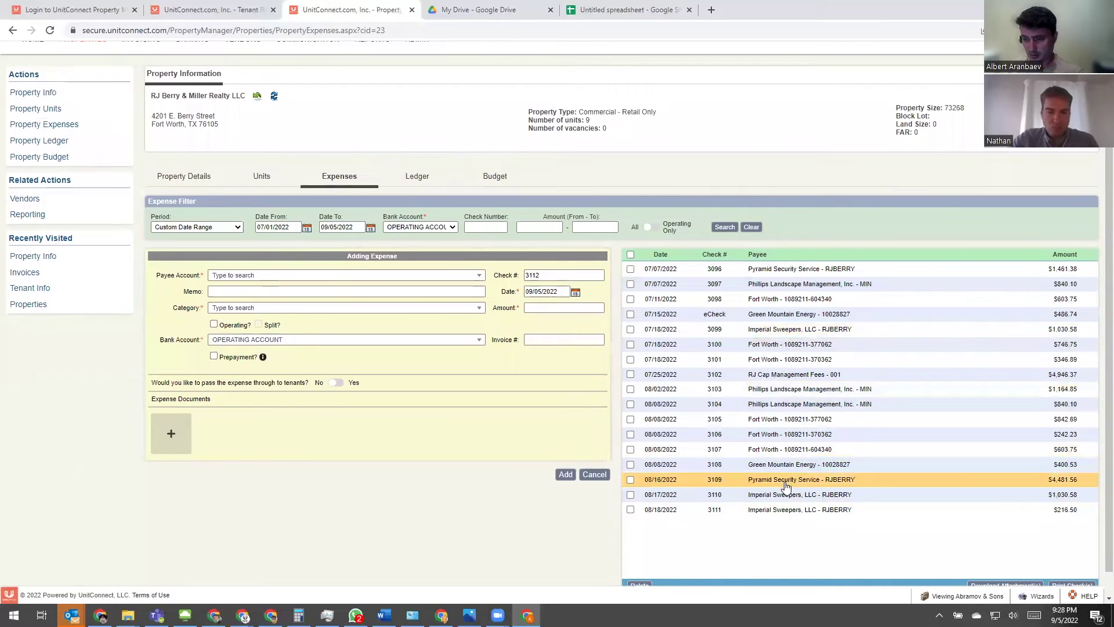
- Start a new expense with Green Mountain Energy as the payee account, and open its amount for editing
{"action": "left_click", "coordinate": [237, 289]}
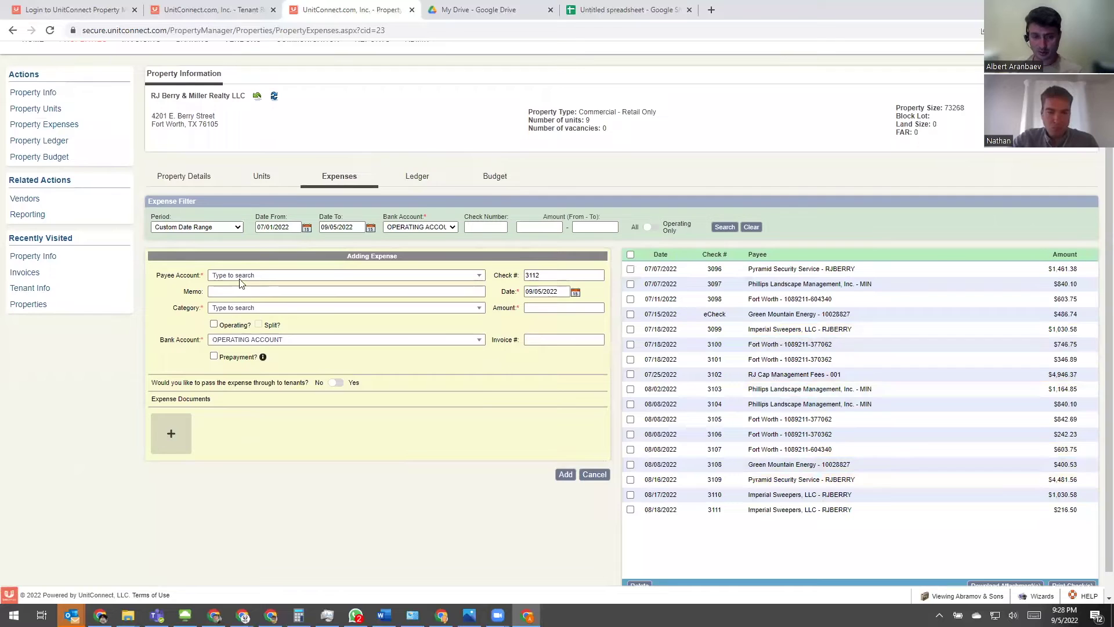
{"action": "left_click", "coordinate": [240, 276]}
{"action": "scroll", "coordinate": [301, 366], "scroll_direction": "down", "scroll_amount": 2}
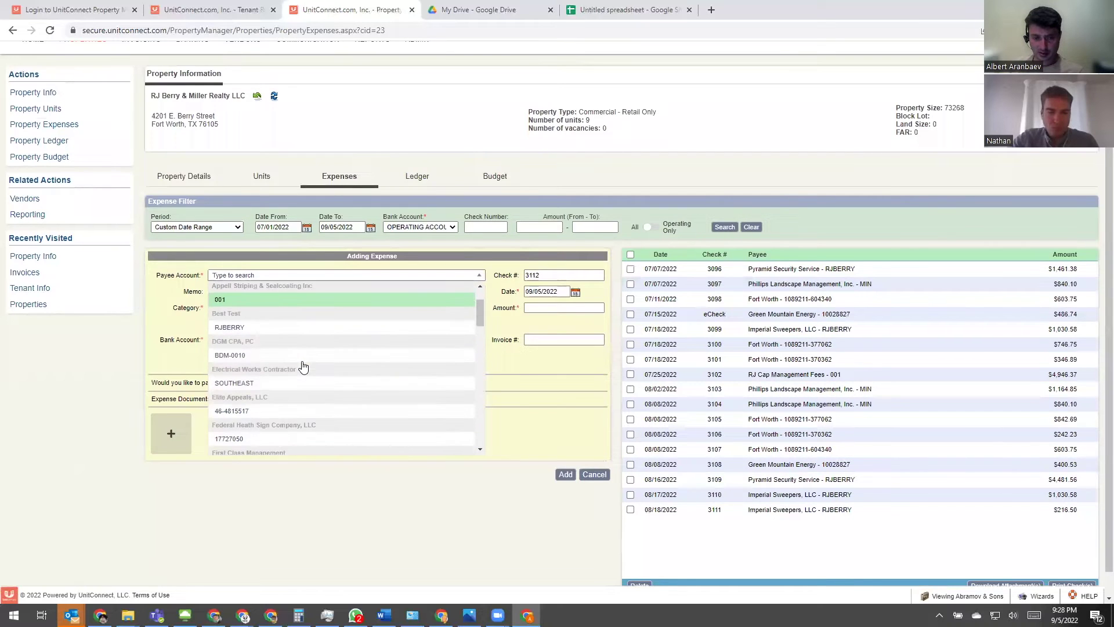
{"action": "scroll", "coordinate": [249, 398], "scroll_direction": "down", "scroll_amount": 3}
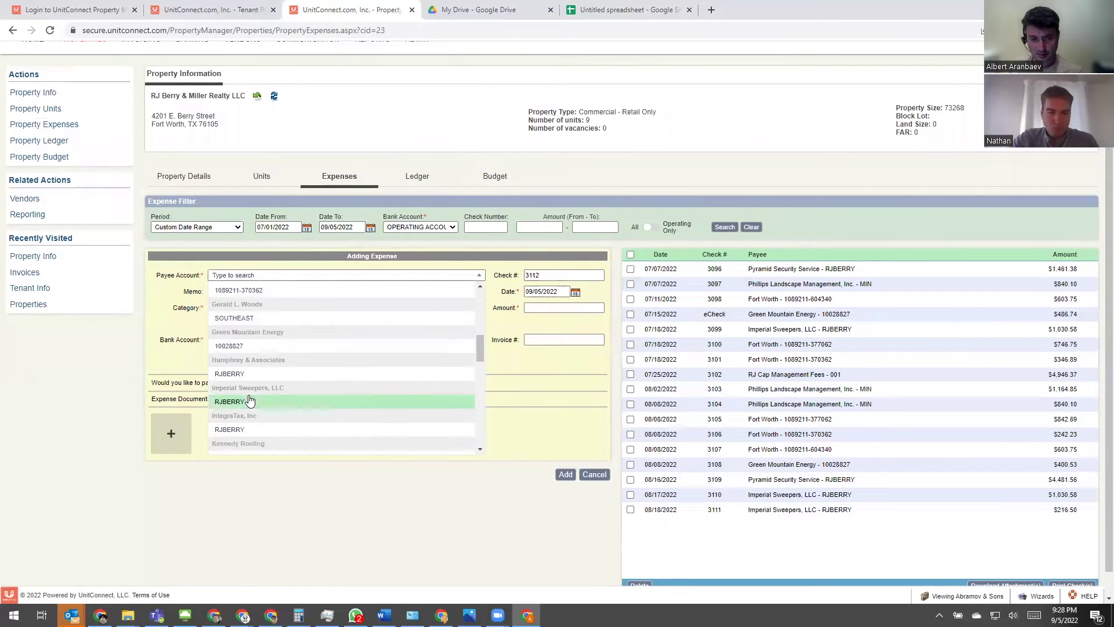
{"action": "left_click", "coordinate": [231, 346]}
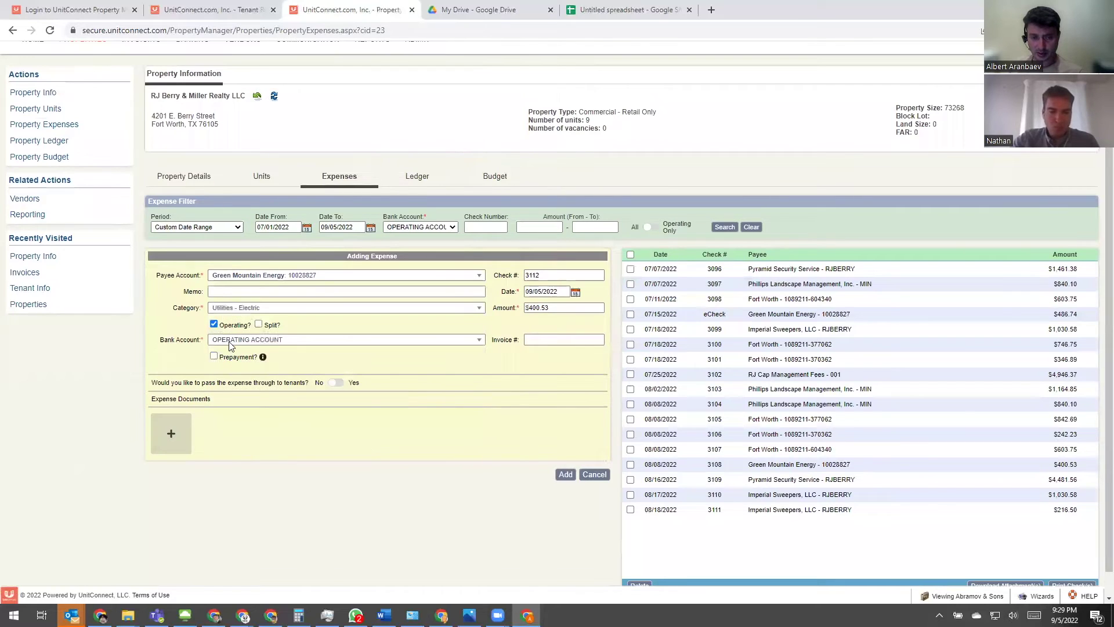
{"action": "left_click", "coordinate": [564, 309]}
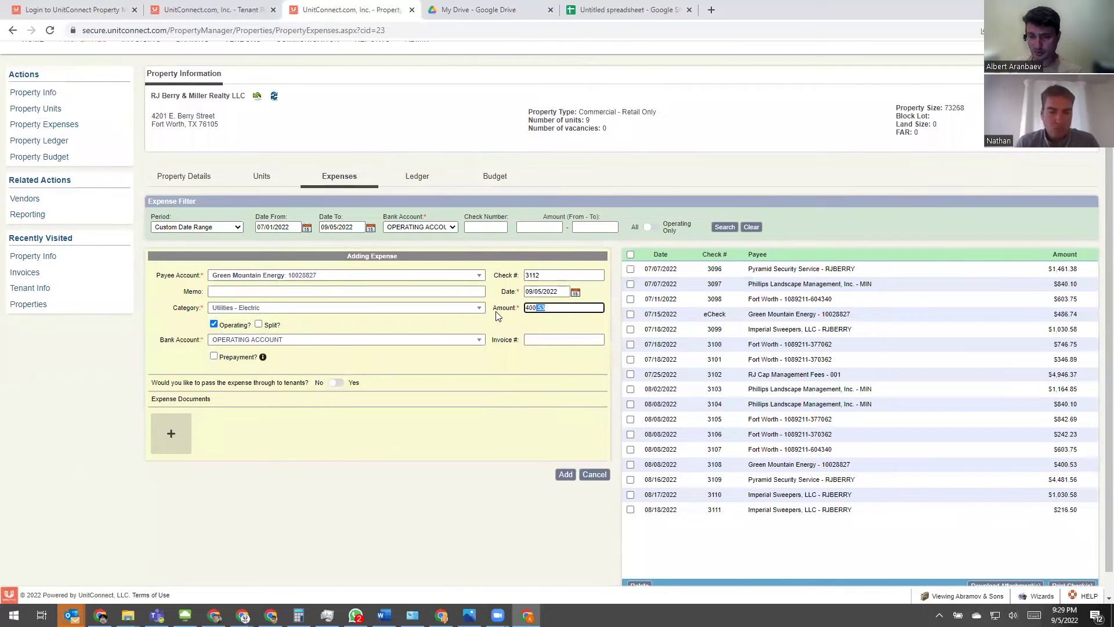
- View individual July 2022 expenses, including the Fort Worth water utility entry, and relate them to the spreadsheet's Actual Expenses table
{"action": "left_click", "coordinate": [862, 329]}
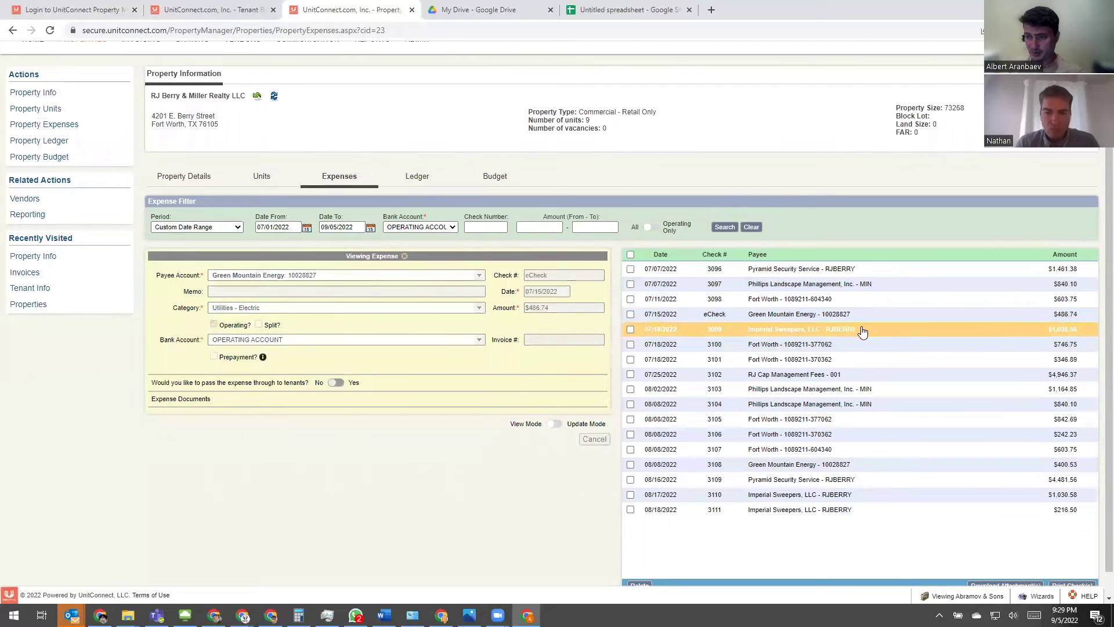
{"action": "left_click", "coordinate": [853, 348]}
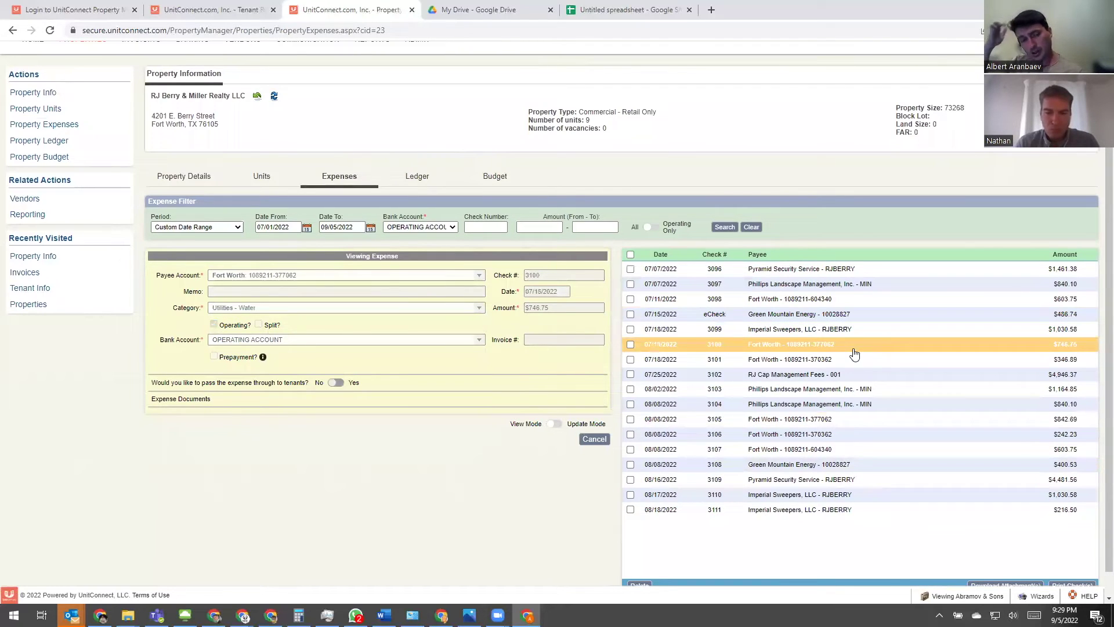
{"action": "left_click", "coordinate": [628, 9]}
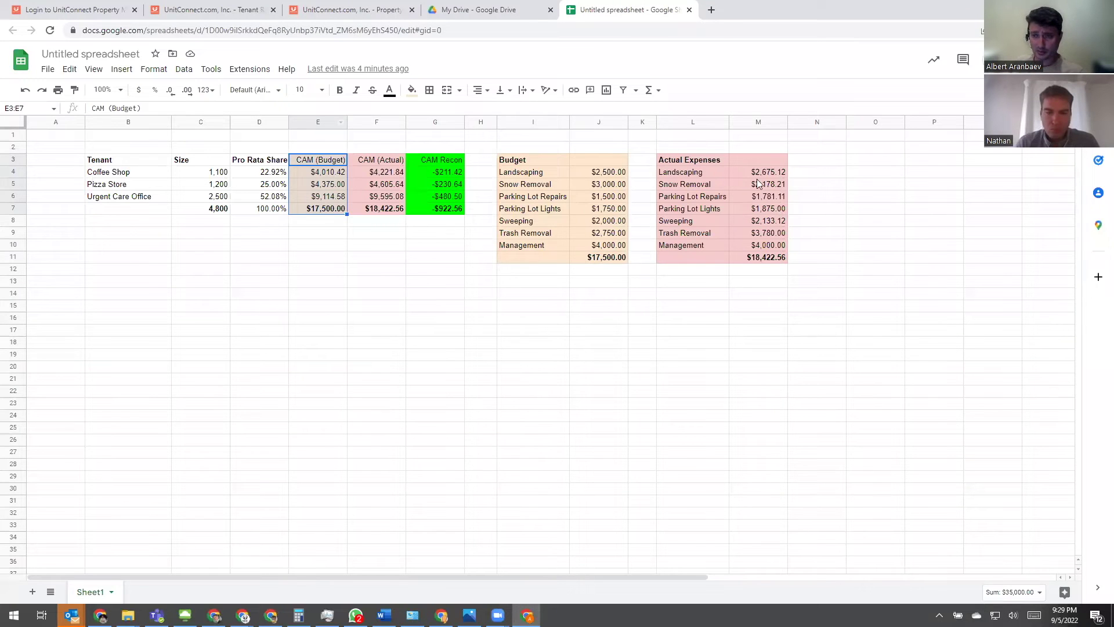
{"action": "left_click", "coordinate": [692, 159]}
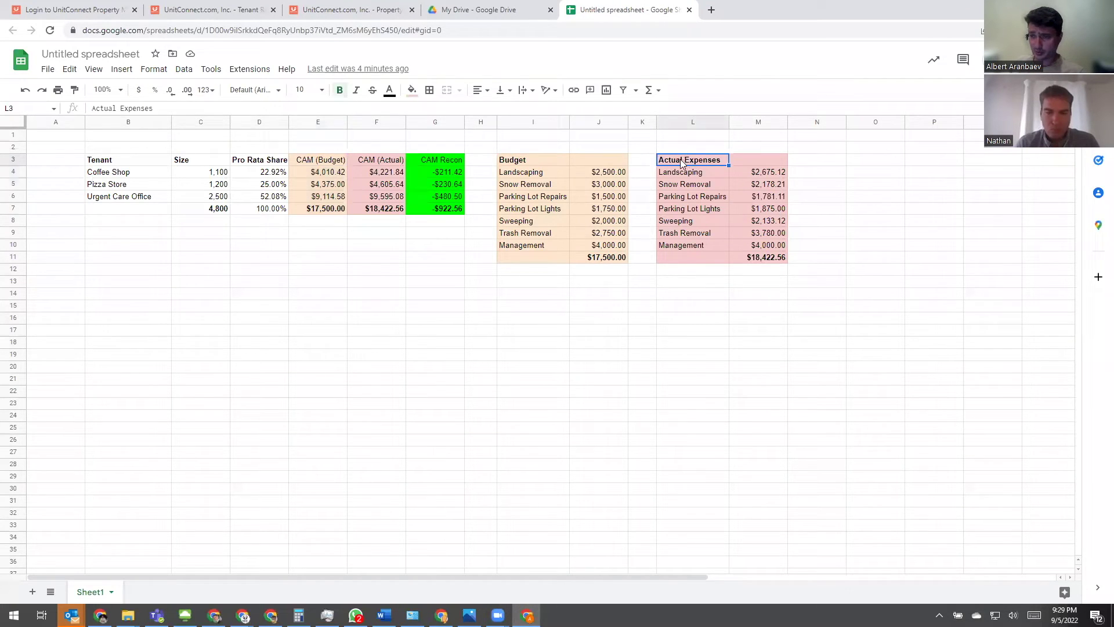
{"action": "left_click_drag", "start_coordinate": [685, 160], "coordinate": [761, 264]}
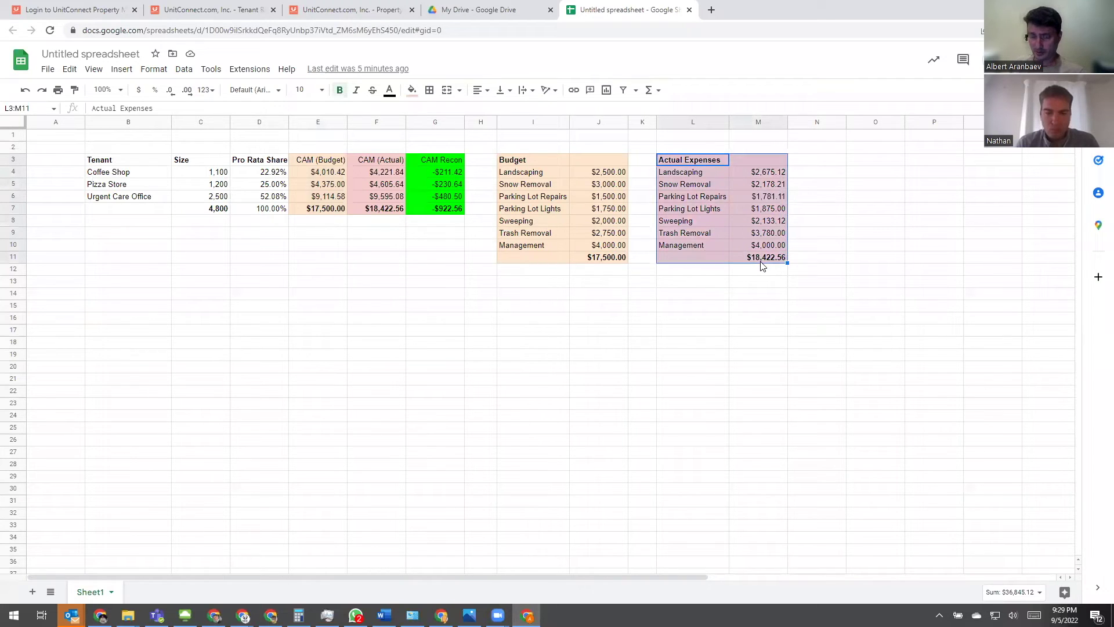
- Return to UnitConnect and open the property budget's reconciliation for fiscal year 2018 with Rent A Center, Store #2209 selected
{"action": "left_click", "coordinate": [318, 11]}
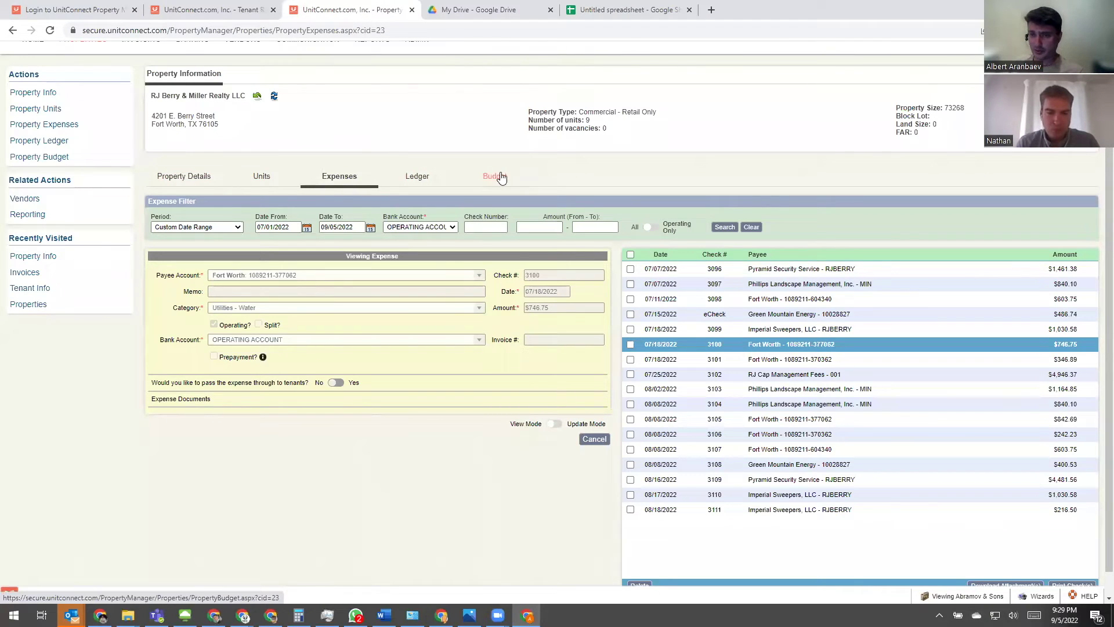
{"action": "scroll", "coordinate": [490, 174], "scroll_direction": "up", "scroll_amount": 1}
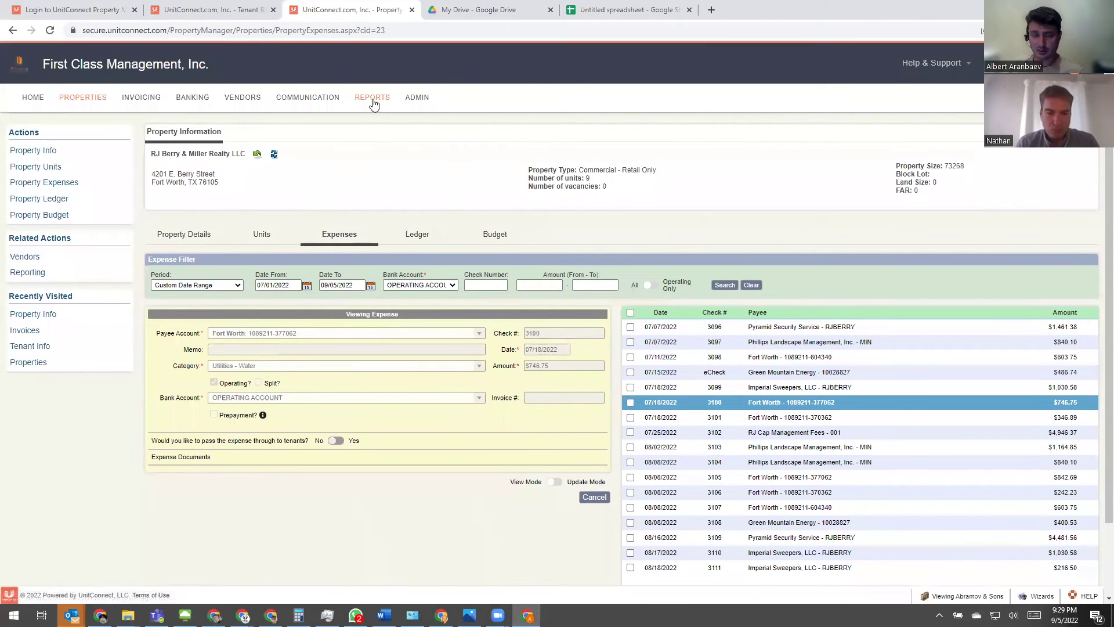
{"action": "left_click", "coordinate": [490, 238]}
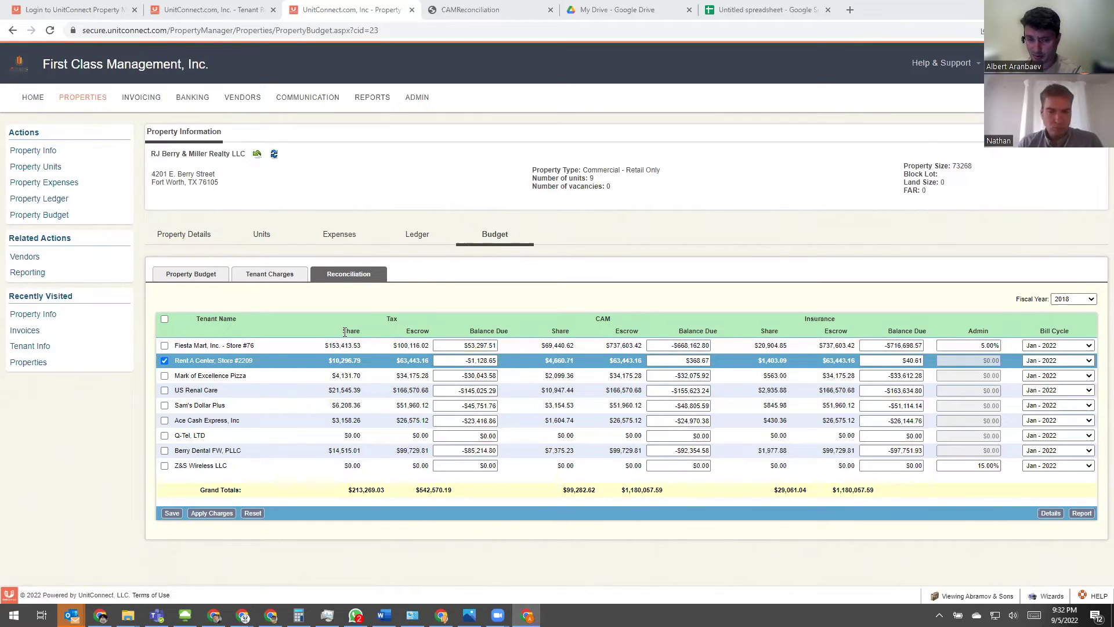
- Examine the Tax share and escrow columns and Rent A Center's share and escrow amounts in the reconciliation
{"action": "left_click_drag", "start_coordinate": [343, 330], "coordinate": [432, 337]}
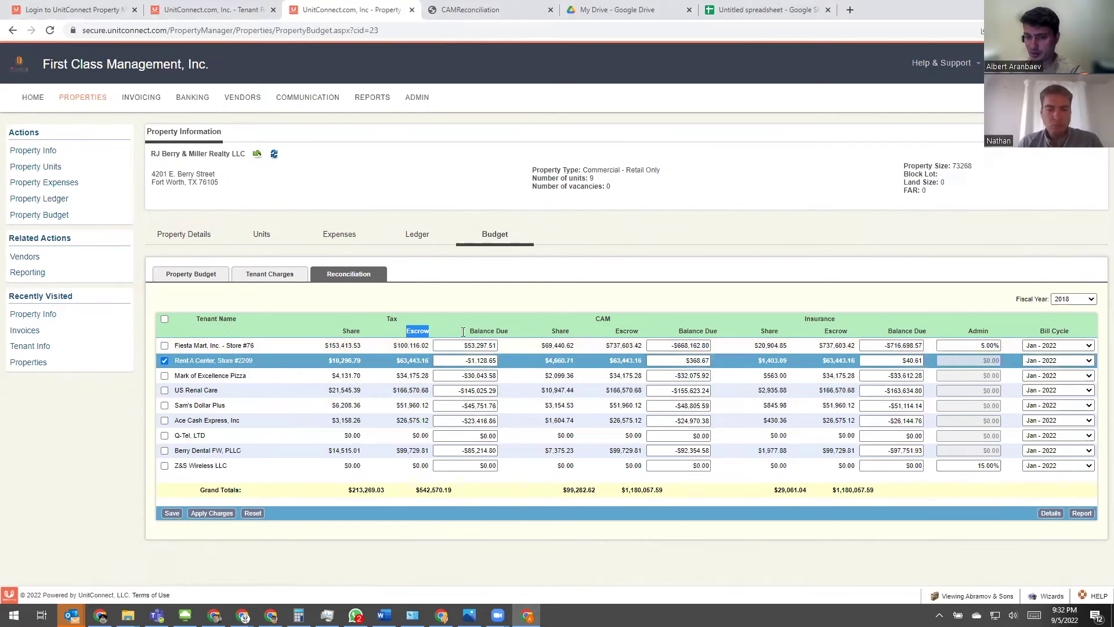
{"action": "left_click", "coordinate": [558, 364]}
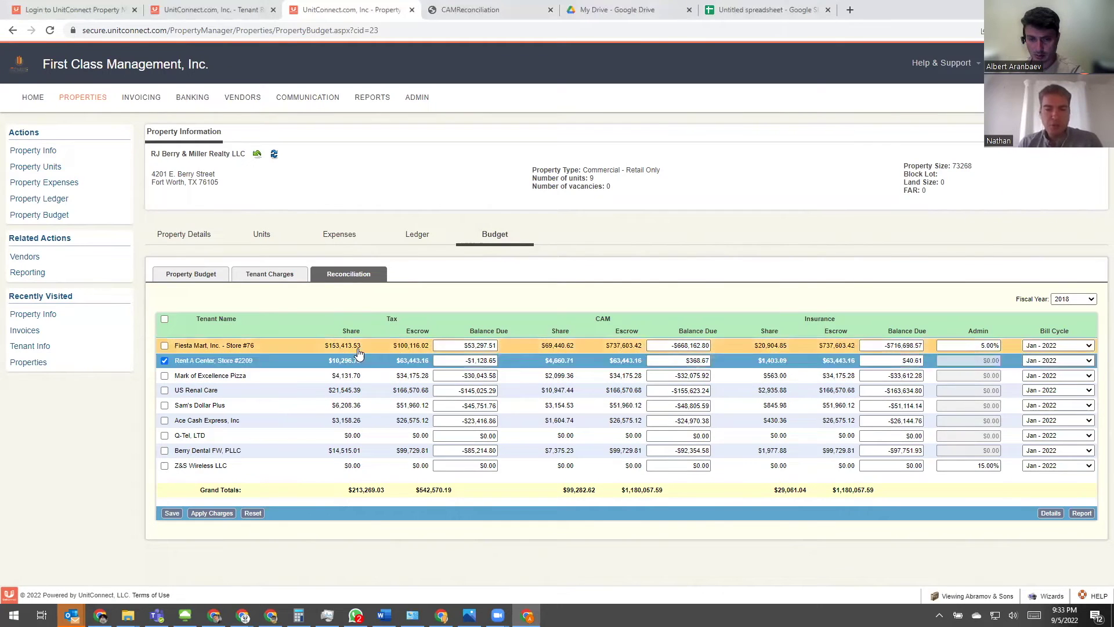
{"action": "left_click_drag", "start_coordinate": [400, 363], "coordinate": [425, 369]}
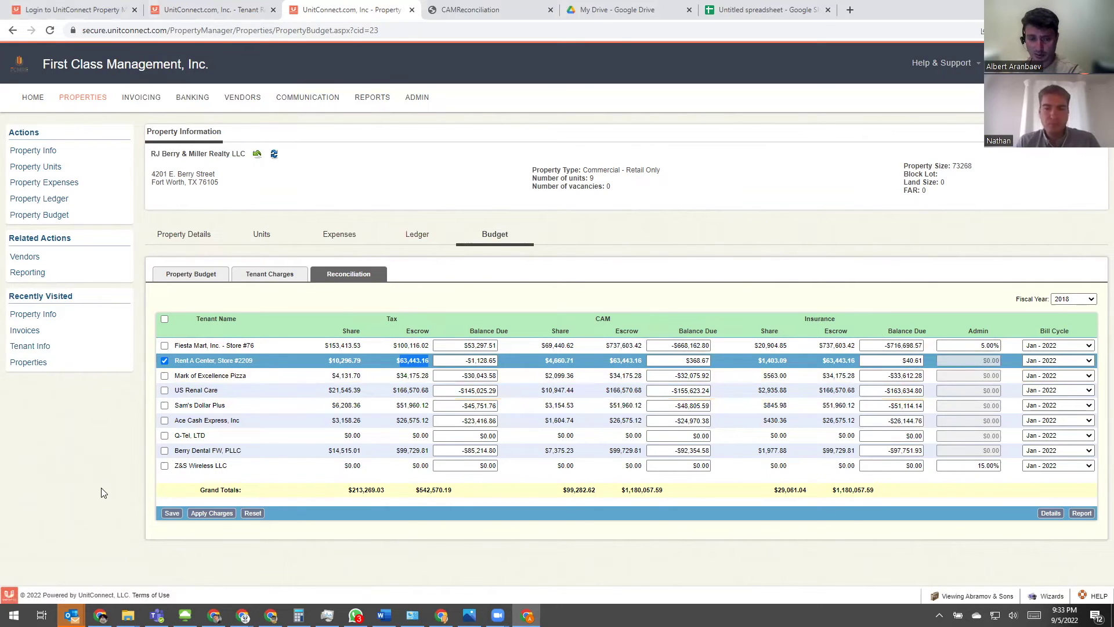
- Generate the reconciliation report for Rent A Center, Store #2209, and return to the reconciliation after a glance at the spreadsheet
{"action": "left_click", "coordinate": [1082, 513]}
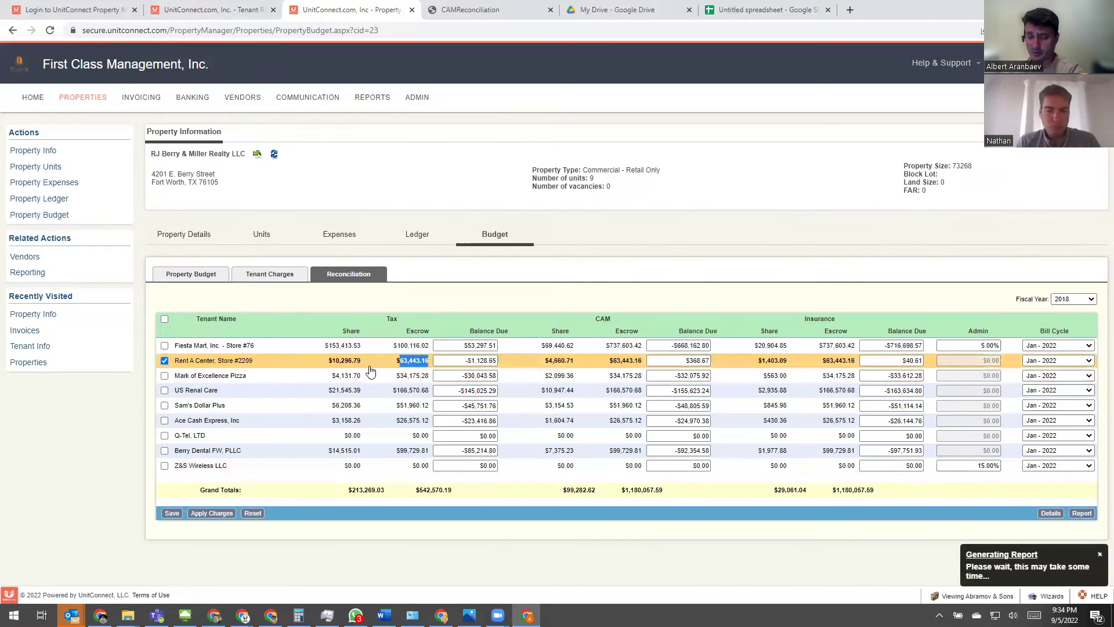
{"action": "left_click", "coordinate": [752, 10]}
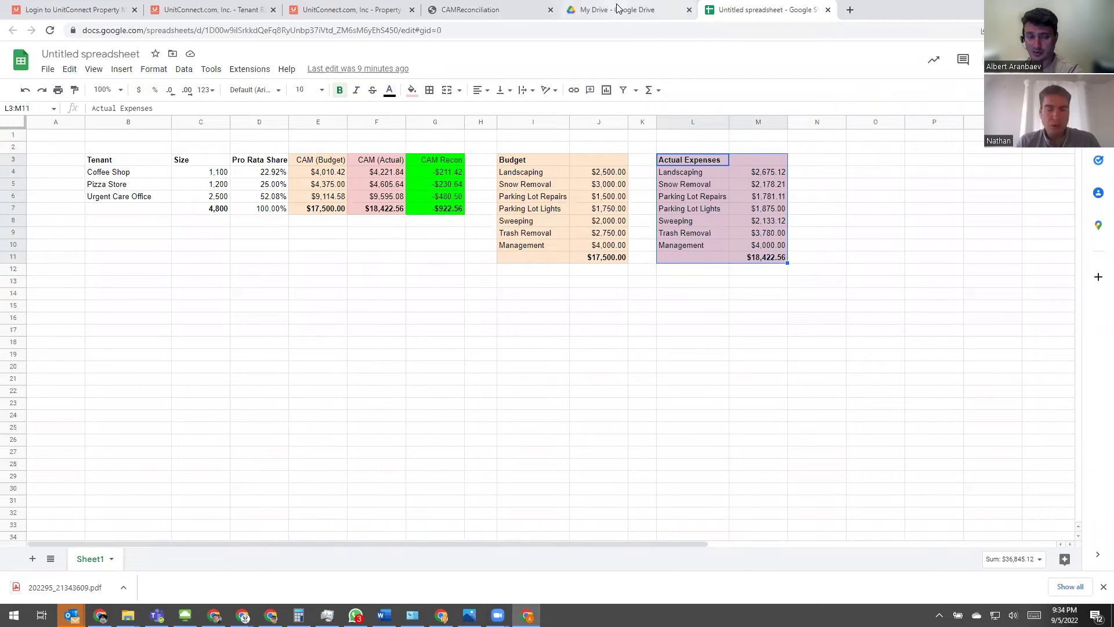
{"action": "left_click", "coordinate": [380, 16]}
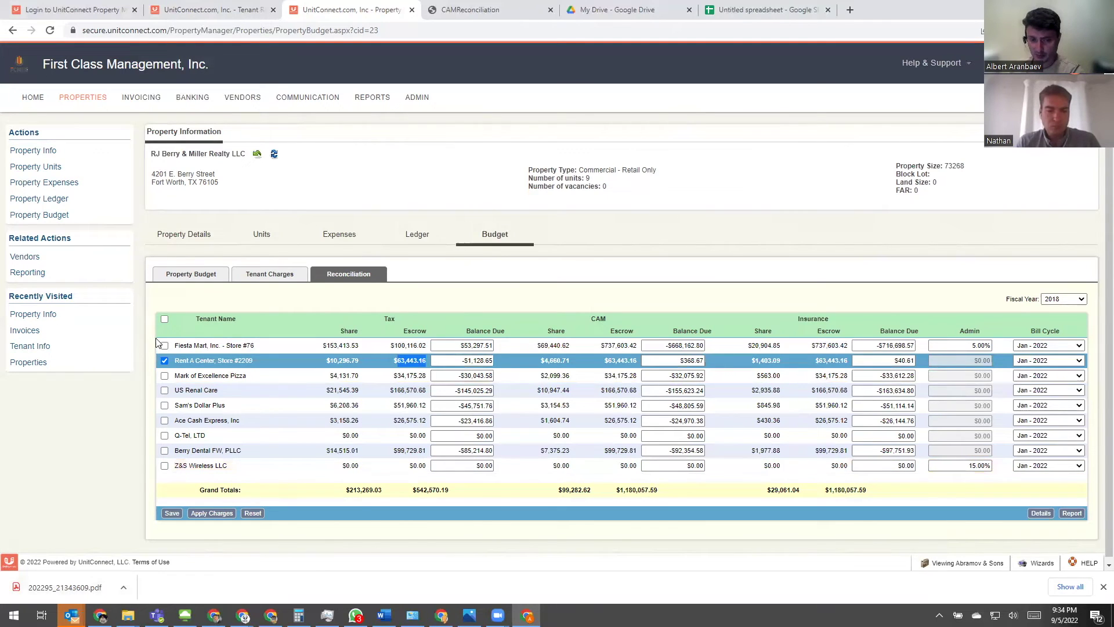
- Generate the reconciliation report for all tenants, and open the downloaded 202295_21343609.pdf report for Rent A Center
{"action": "left_click", "coordinate": [164, 319]}
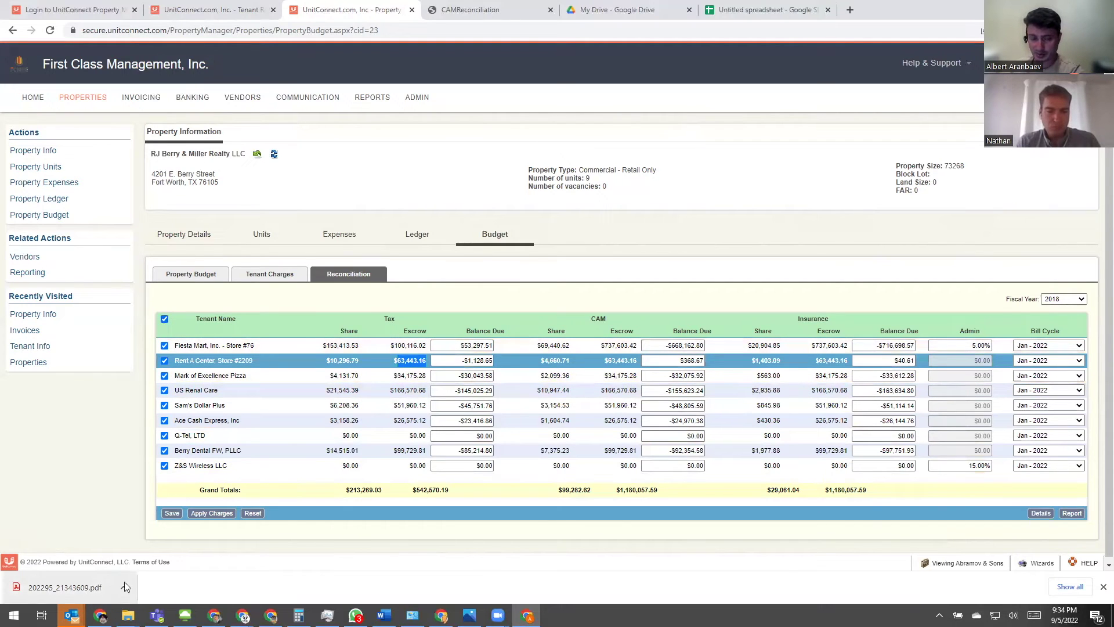
{"action": "left_click", "coordinate": [1072, 513]}
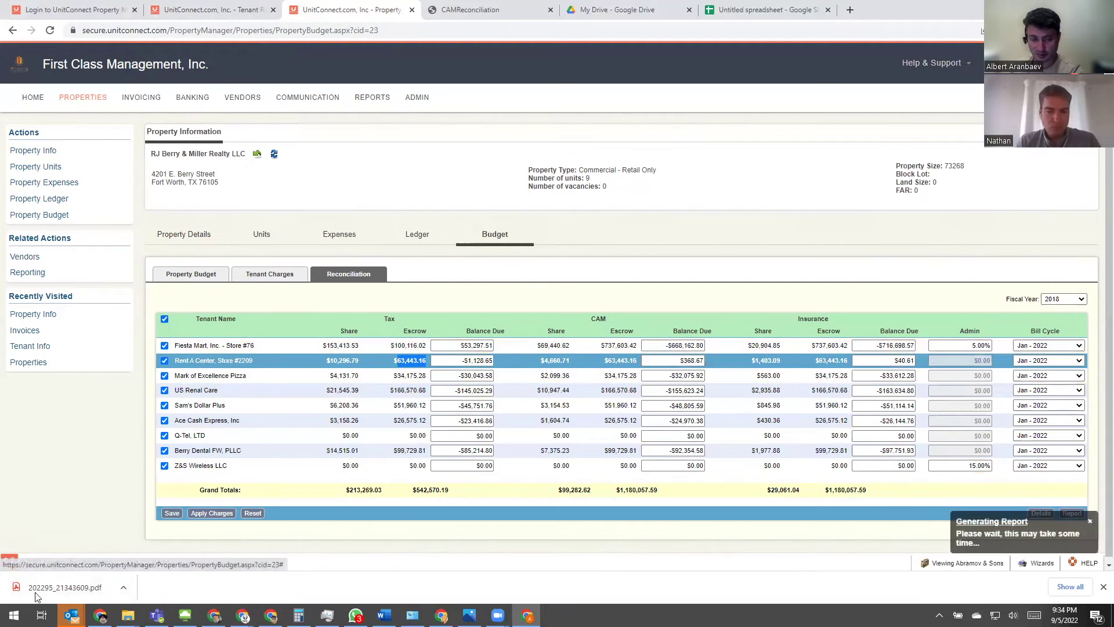
{"action": "left_click", "coordinate": [82, 587]}
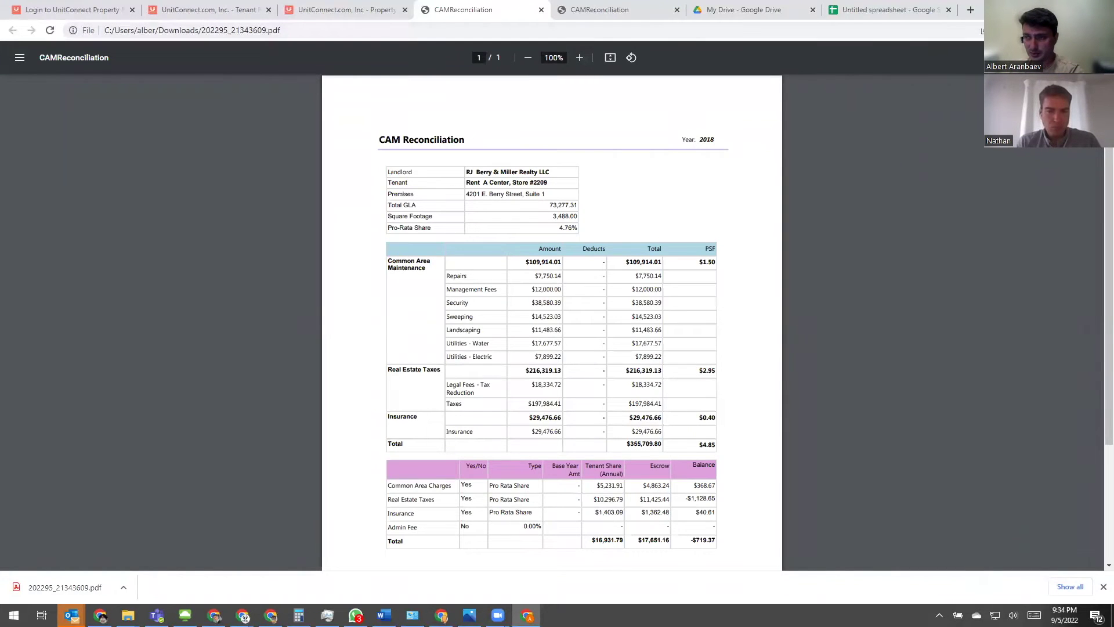
- Enlarge the reconciliation report to 150% and examine the tenant's premises, square footage and pro-rata share
{"action": "left_click", "coordinate": [579, 58]}
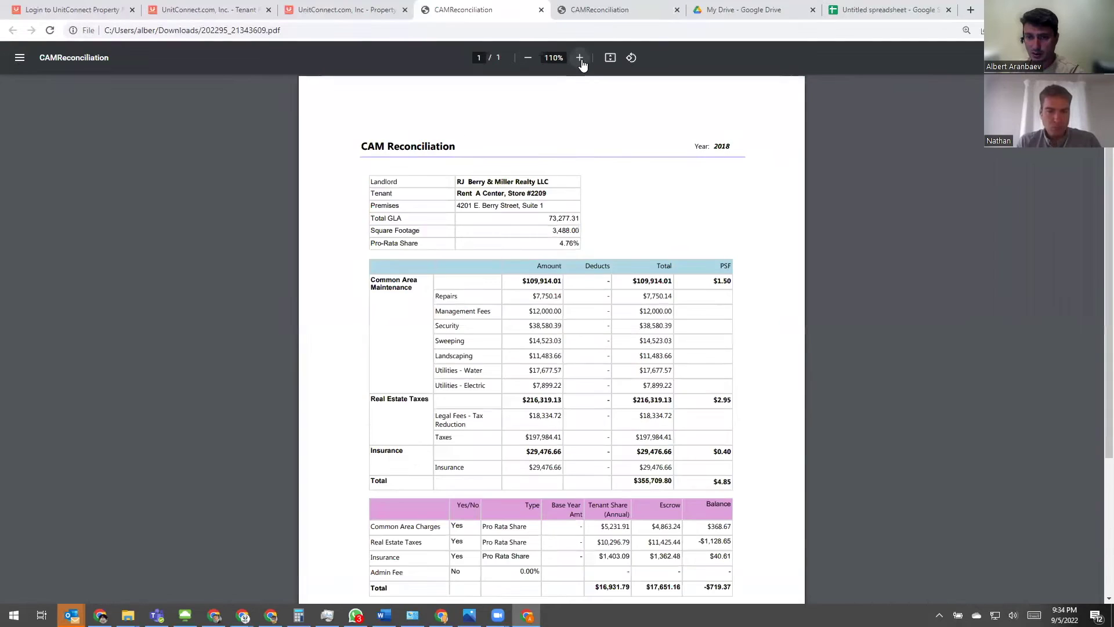
{"action": "left_click", "coordinate": [579, 58]}
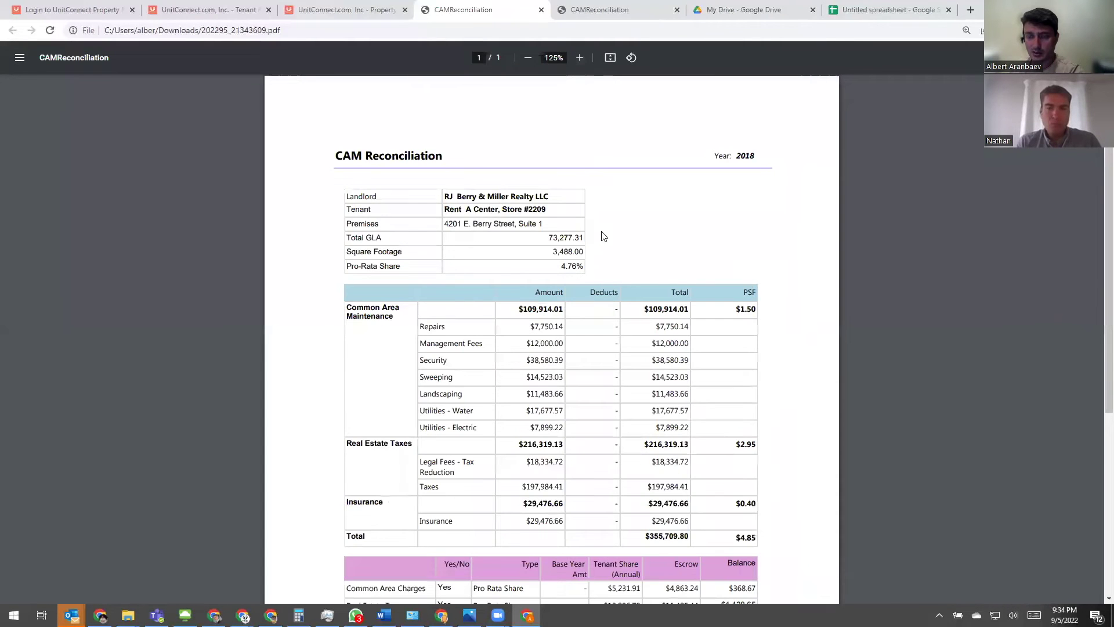
{"action": "left_click", "coordinate": [579, 57]}
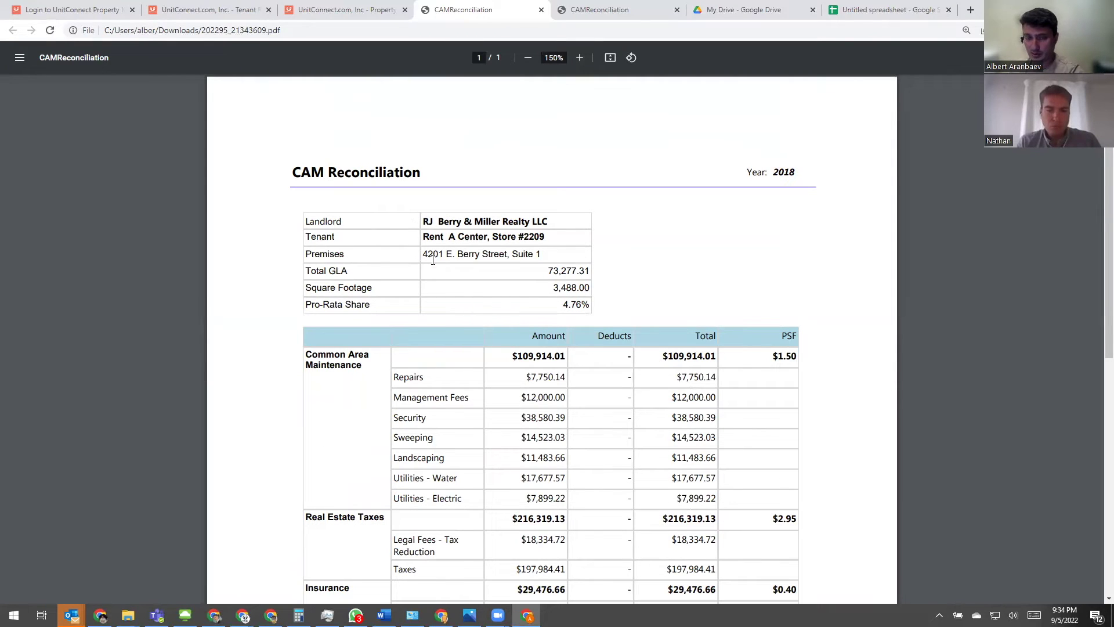
{"action": "left_click_drag", "start_coordinate": [448, 253], "coordinate": [590, 289]}
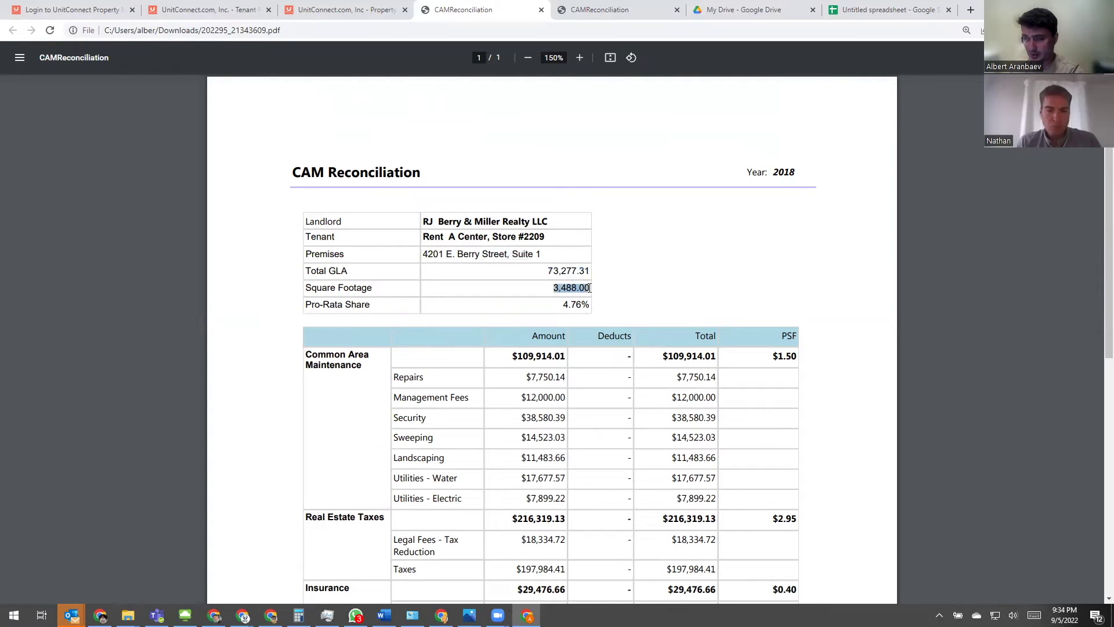
{"action": "scroll", "coordinate": [569, 277], "scroll_direction": "down", "scroll_amount": 1}
{"action": "left_click_drag", "start_coordinate": [562, 247], "coordinate": [673, 249]}
{"action": "scroll", "coordinate": [674, 249], "scroll_direction": "down", "scroll_amount": 2}
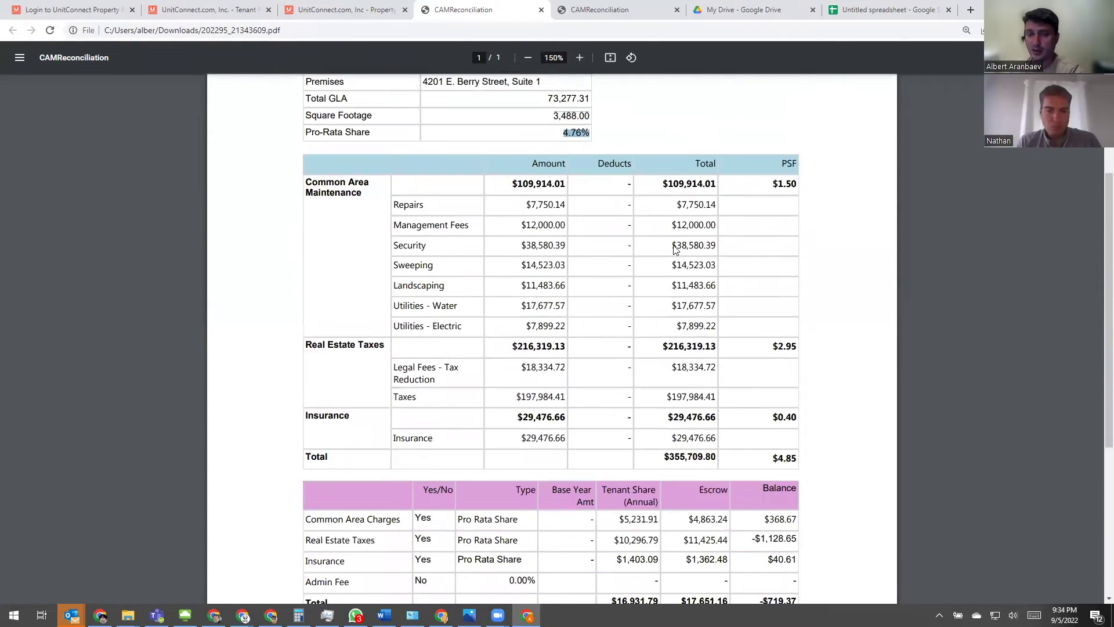
- Examine the report year, the Common Area Maintenance expense lines from Repairs to Utilities - Electric, and their total amount
{"action": "left_click_drag", "start_coordinate": [398, 201], "coordinate": [520, 203]}
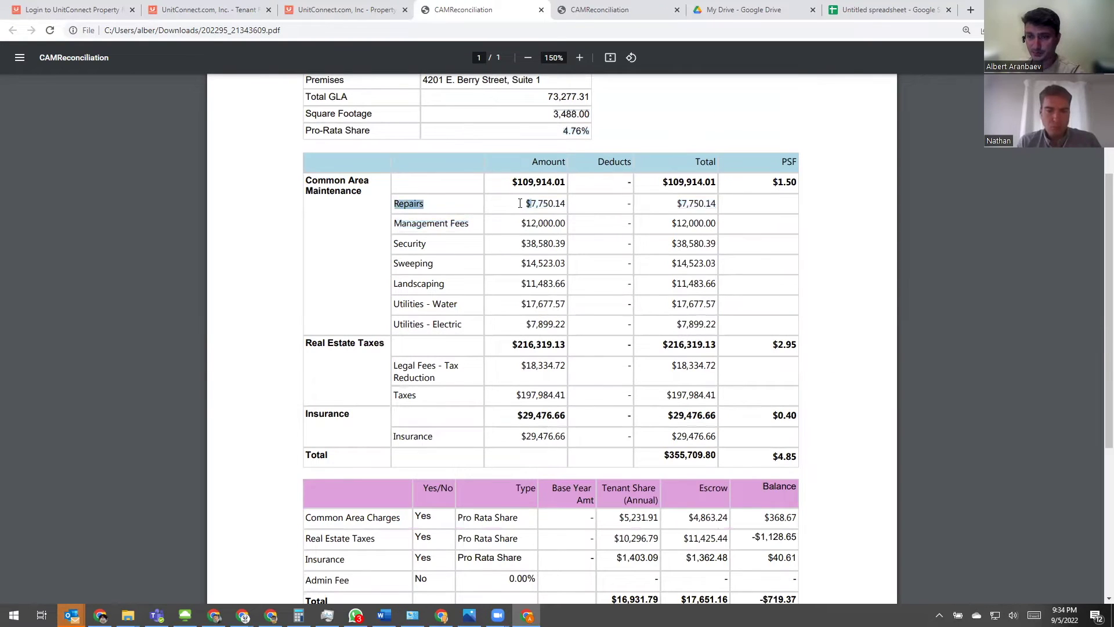
{"action": "scroll", "coordinate": [542, 244], "scroll_direction": "up", "scroll_amount": 1}
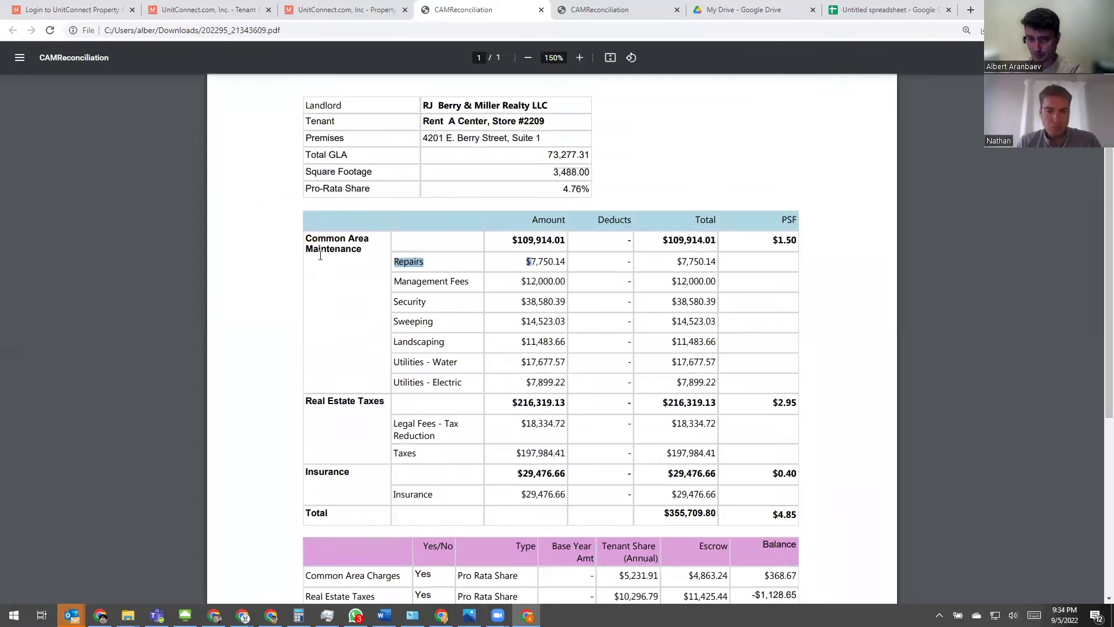
{"action": "scroll", "coordinate": [424, 291], "scroll_direction": "down", "scroll_amount": 1}
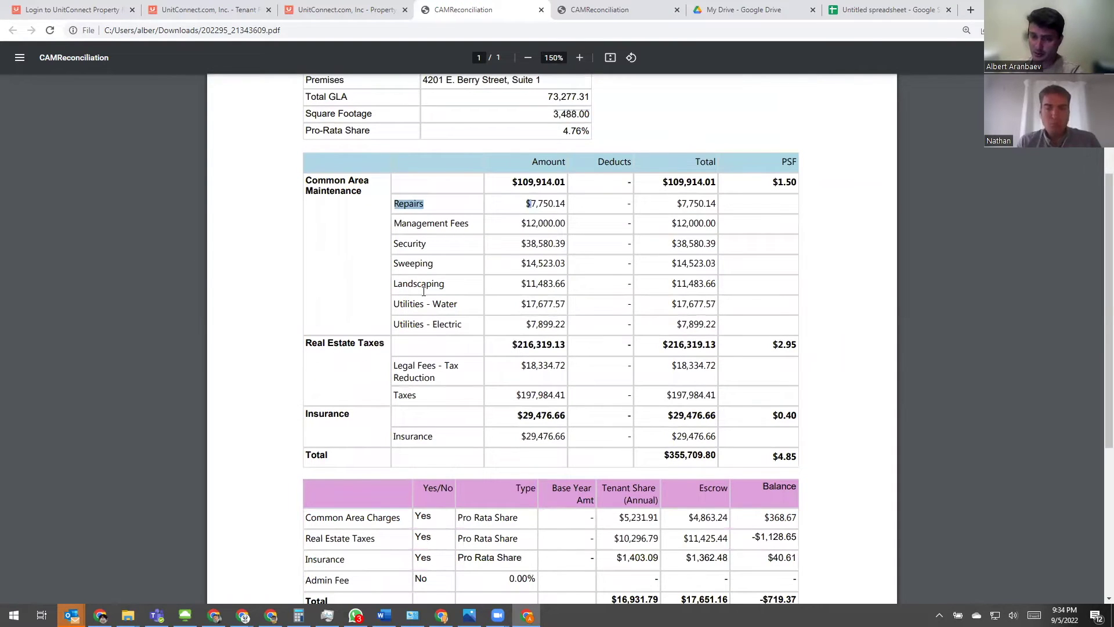
{"action": "scroll", "coordinate": [424, 291], "scroll_direction": "up", "scroll_amount": 2}
{"action": "scroll", "coordinate": [423, 292], "scroll_direction": "up", "scroll_amount": 1}
{"action": "left_click_drag", "start_coordinate": [750, 174], "coordinate": [799, 173]}
{"action": "scroll", "coordinate": [728, 240], "scroll_direction": "down", "scroll_amount": 1}
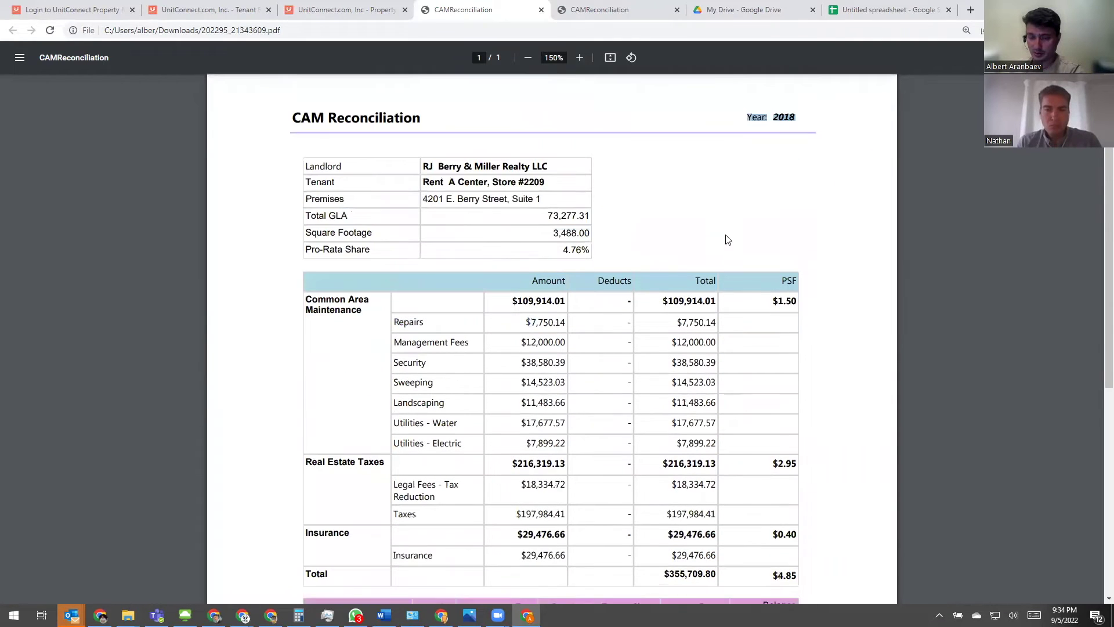
{"action": "scroll", "coordinate": [466, 328], "scroll_direction": "down", "scroll_amount": 1}
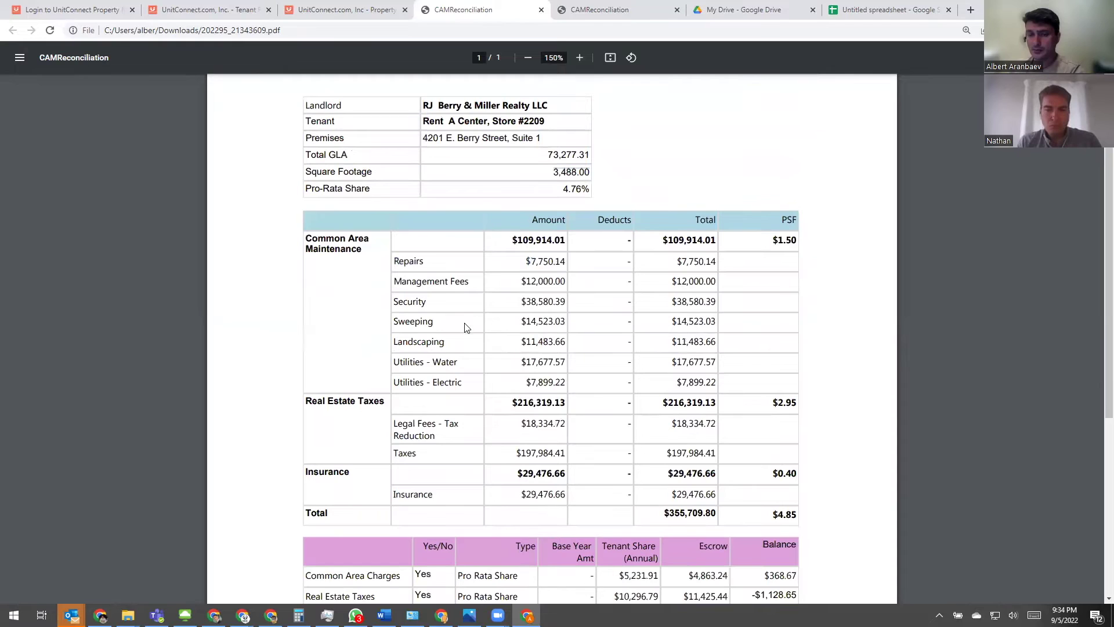
{"action": "left_click_drag", "start_coordinate": [522, 269], "coordinate": [547, 359]}
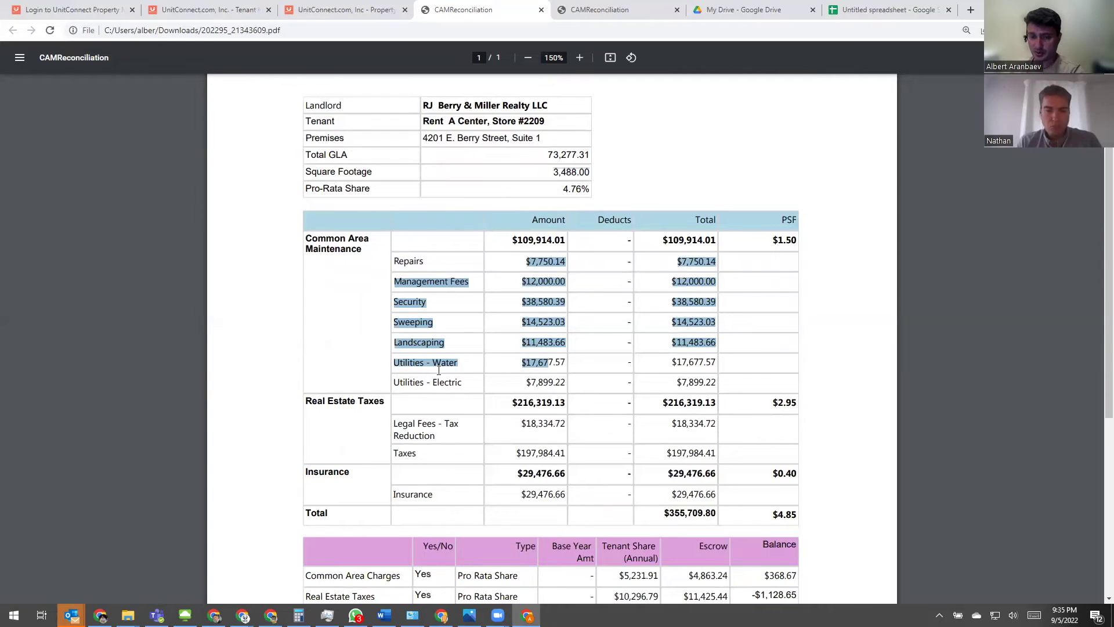
{"action": "left_click", "coordinate": [469, 385]}
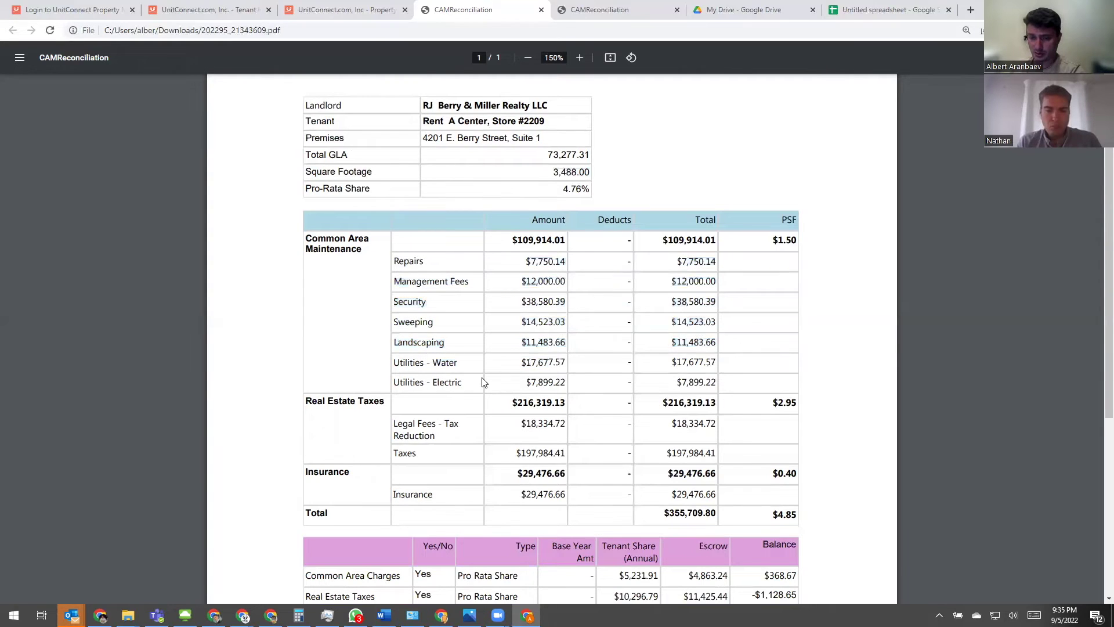
{"action": "scroll", "coordinate": [487, 377], "scroll_direction": "down", "scroll_amount": 1}
{"action": "left_click_drag", "start_coordinate": [513, 182], "coordinate": [566, 183]}
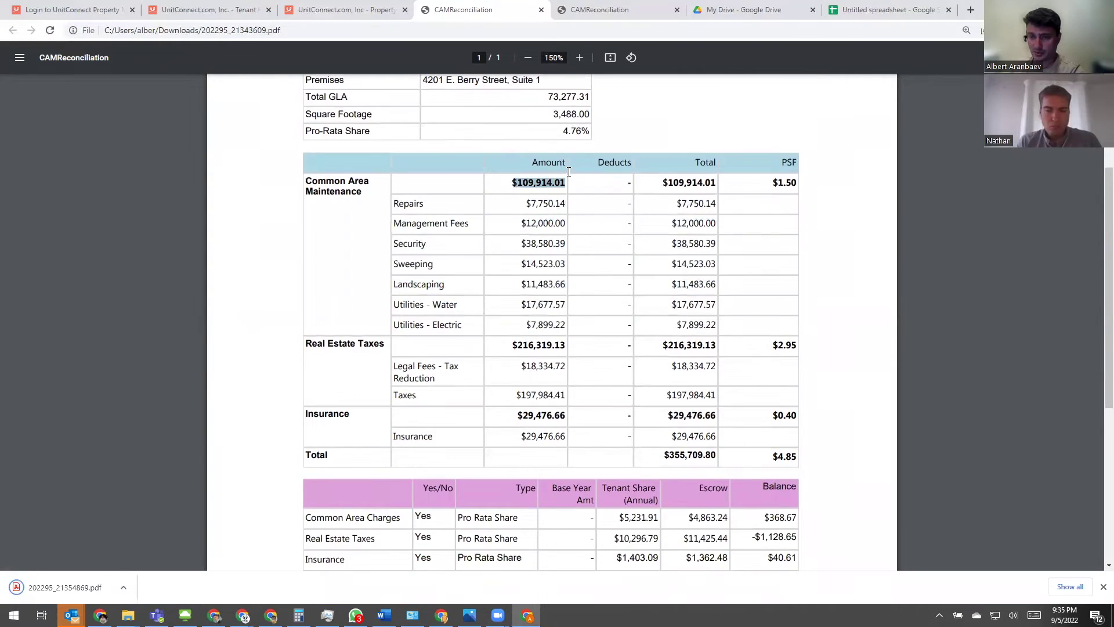
- Examine the Real Estate Taxes amounts, including Legal Fees - Tax Reduction, and the Insurance amounts in the expense table
{"action": "scroll", "coordinate": [527, 256], "scroll_direction": "down", "scroll_amount": 1}
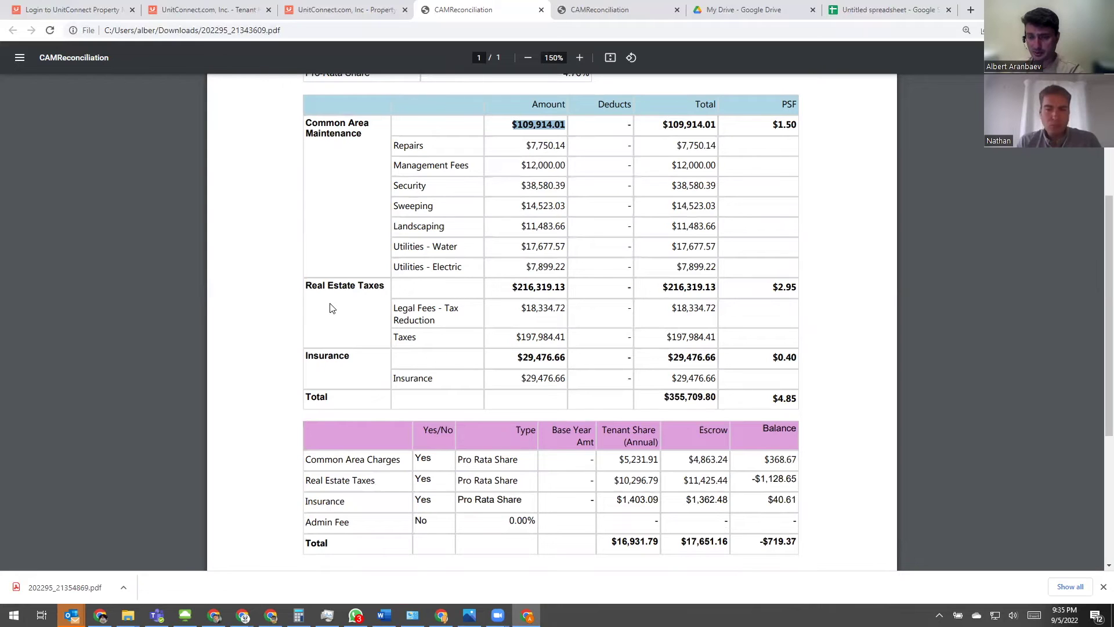
{"action": "scroll", "coordinate": [531, 308], "scroll_direction": "up", "scroll_amount": 1}
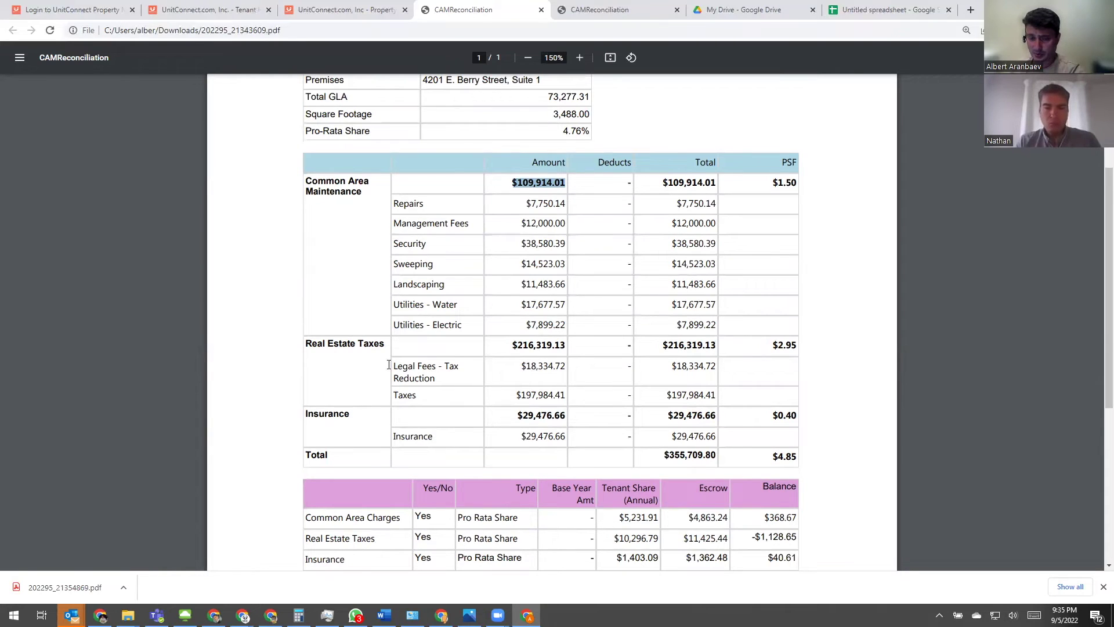
{"action": "left_click_drag", "start_coordinate": [408, 394], "coordinate": [549, 370]}
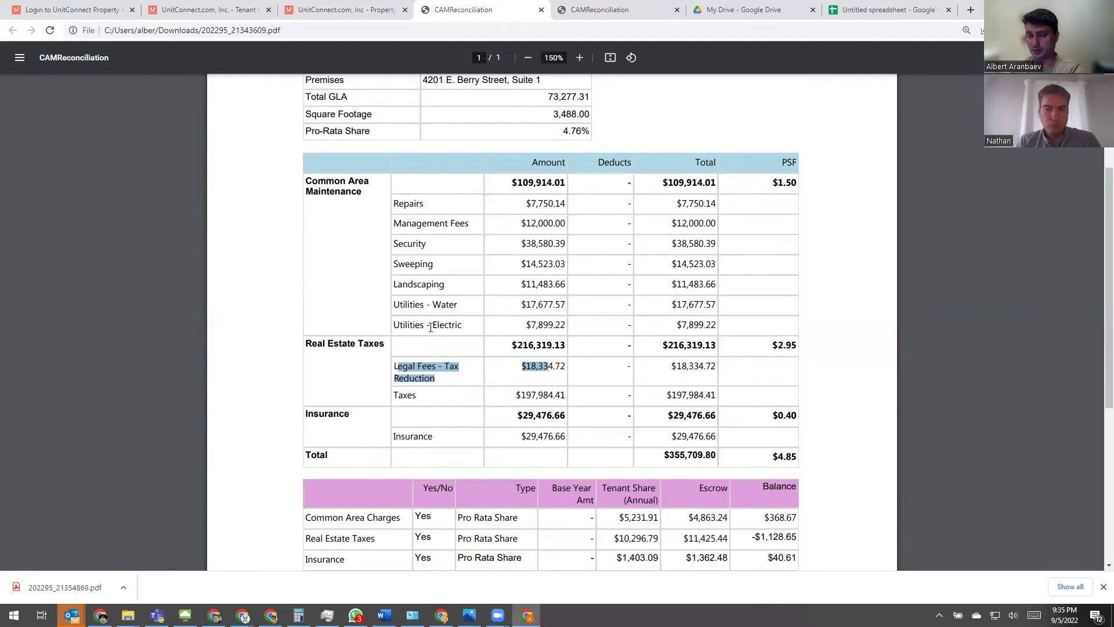
{"action": "left_click_drag", "start_coordinate": [513, 346], "coordinate": [561, 342]}
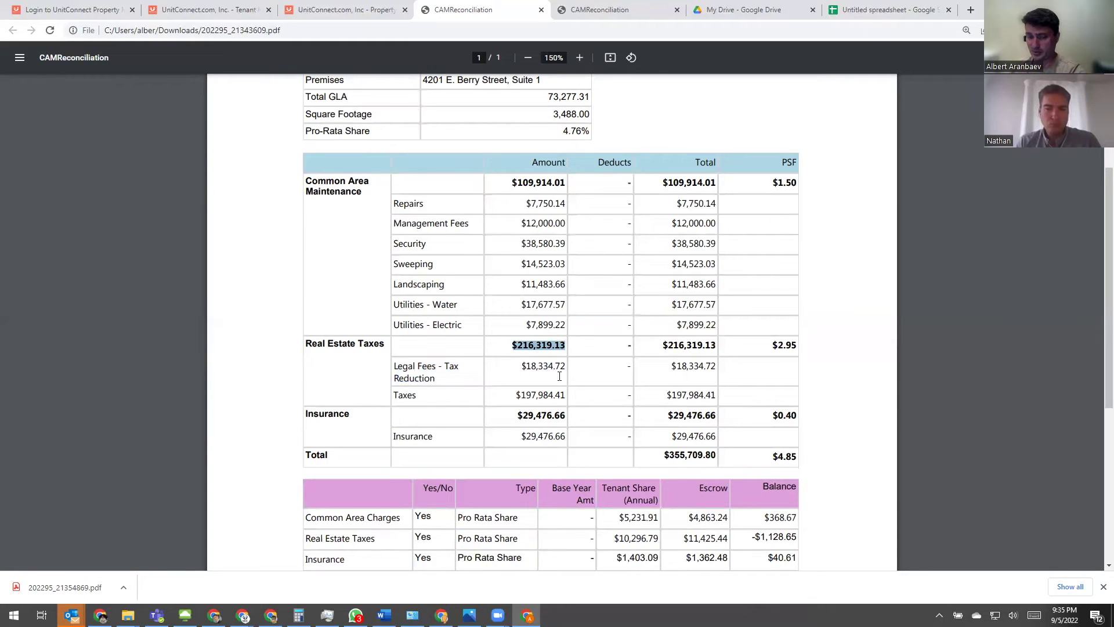
{"action": "scroll", "coordinate": [541, 396], "scroll_direction": "down", "scroll_amount": 1}
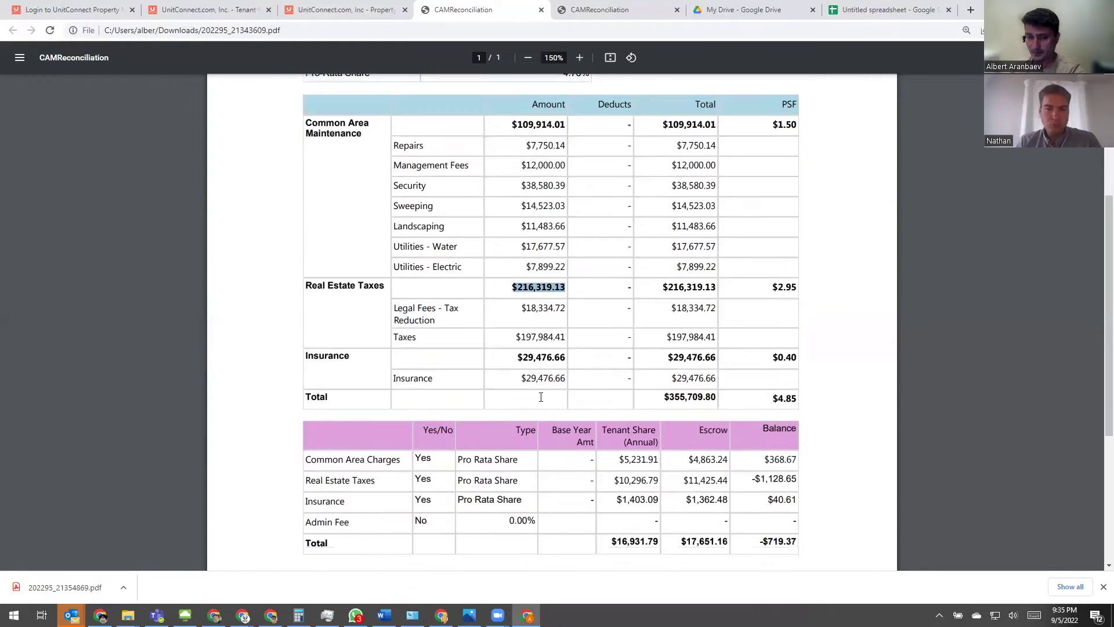
{"action": "left_click_drag", "start_coordinate": [515, 357], "coordinate": [567, 380]}
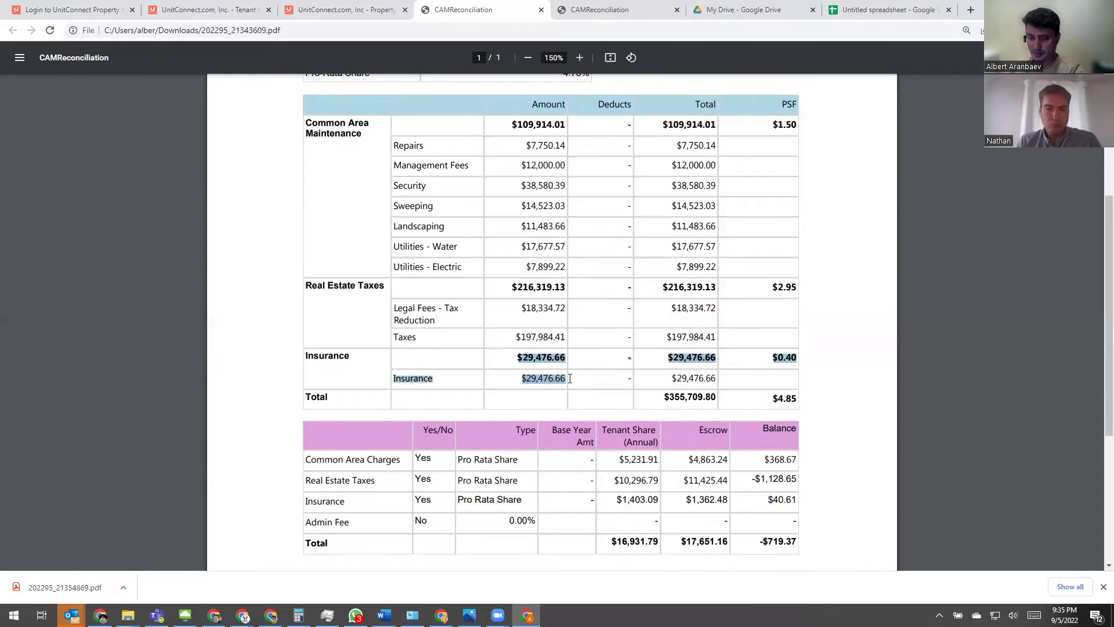
{"action": "scroll", "coordinate": [569, 379], "scroll_direction": "down", "scroll_amount": 1}
{"action": "scroll", "coordinate": [267, 213], "scroll_direction": "up", "scroll_amount": 2}
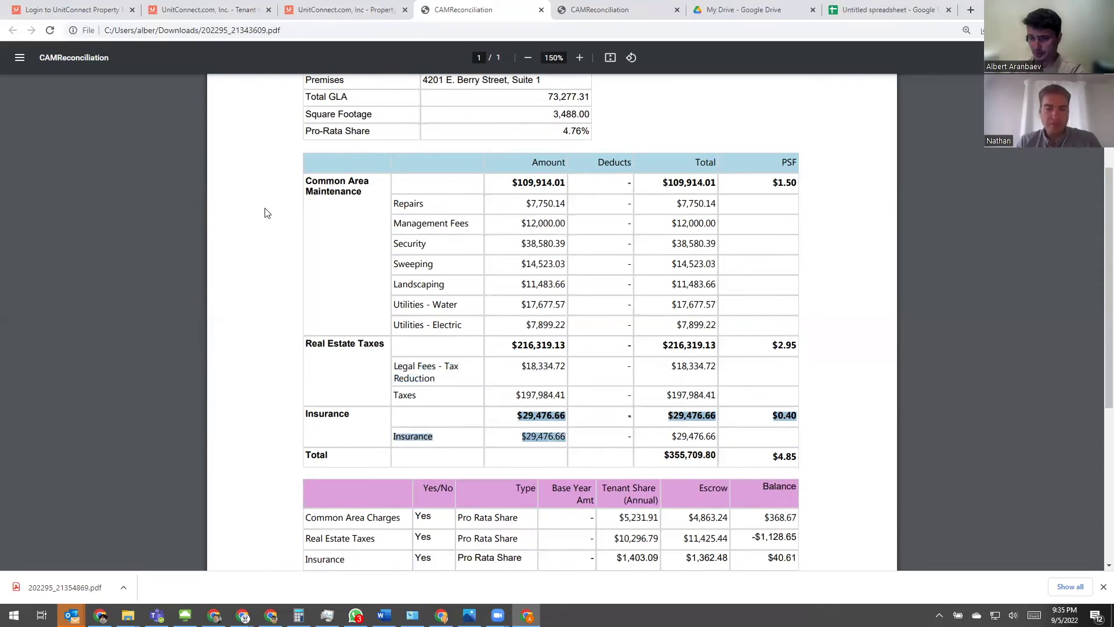
- Examine the Common Area Charges row's type, base year amount, annual tenant share, escrow and balance
{"action": "scroll", "coordinate": [356, 377], "scroll_direction": "down", "scroll_amount": 2}
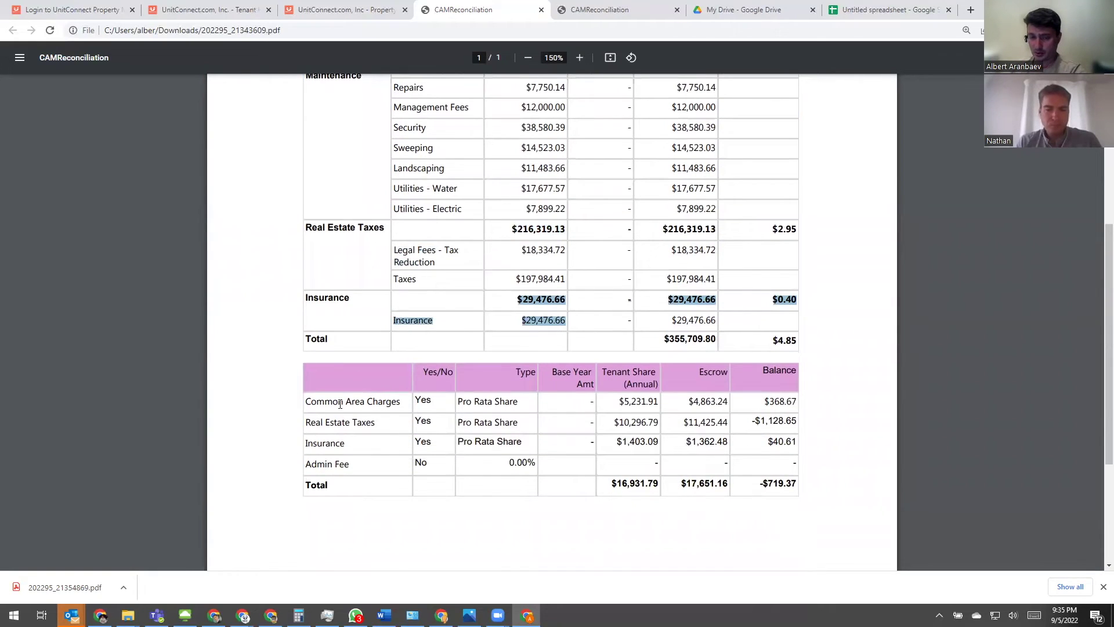
{"action": "left_click_drag", "start_coordinate": [303, 402], "coordinate": [396, 406]}
{"action": "left_click", "coordinate": [406, 401]}
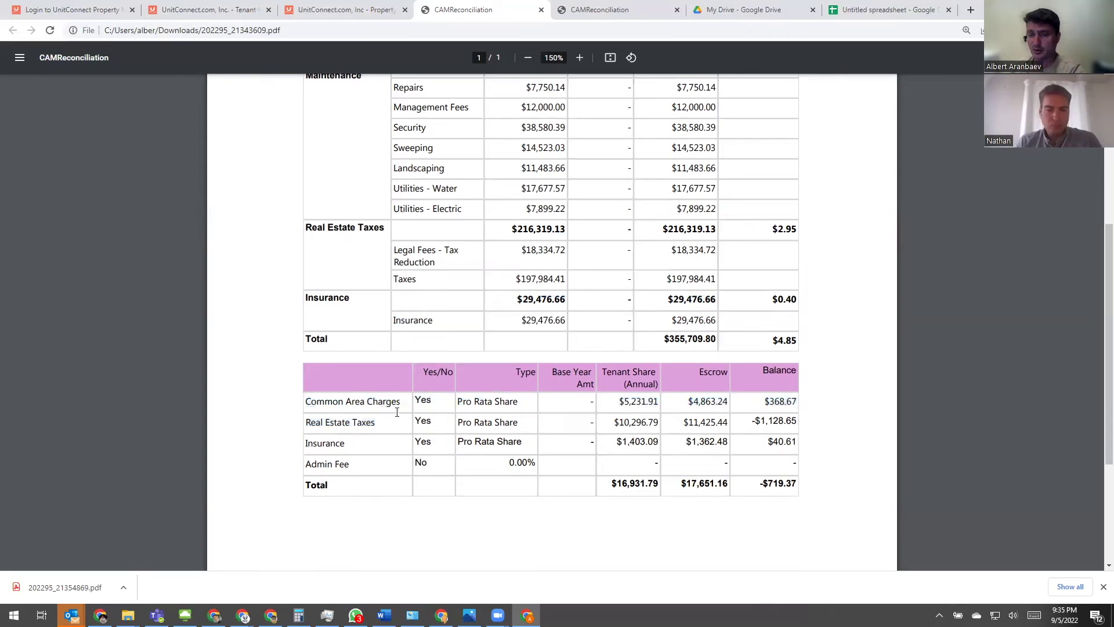
{"action": "left_click_drag", "start_coordinate": [457, 400], "coordinate": [527, 396]}
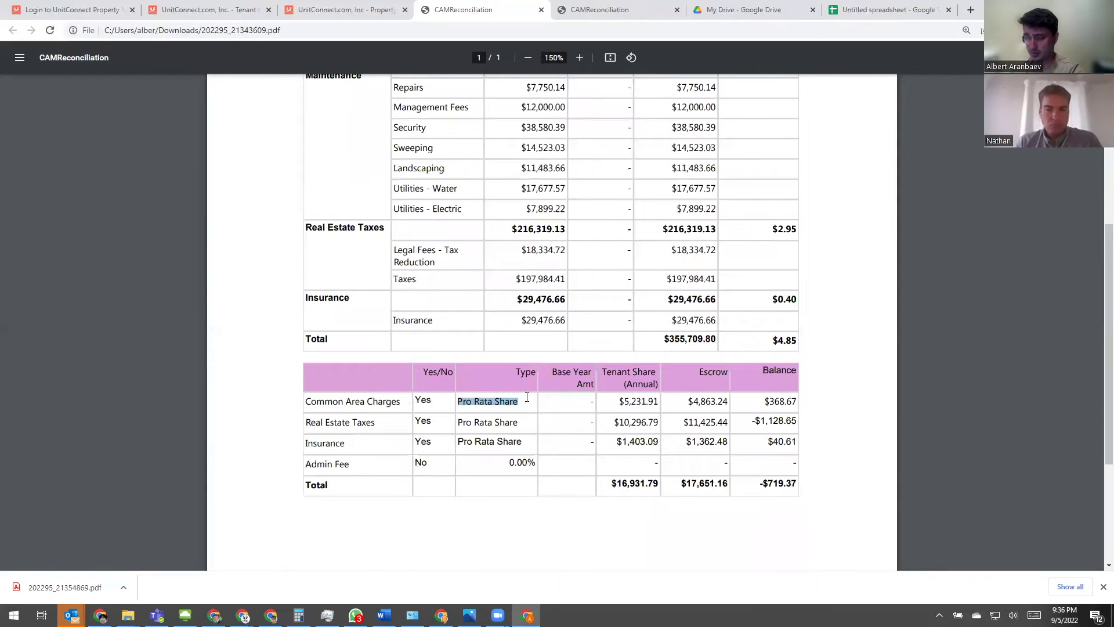
{"action": "left_click_drag", "start_coordinate": [562, 372], "coordinate": [592, 384]}
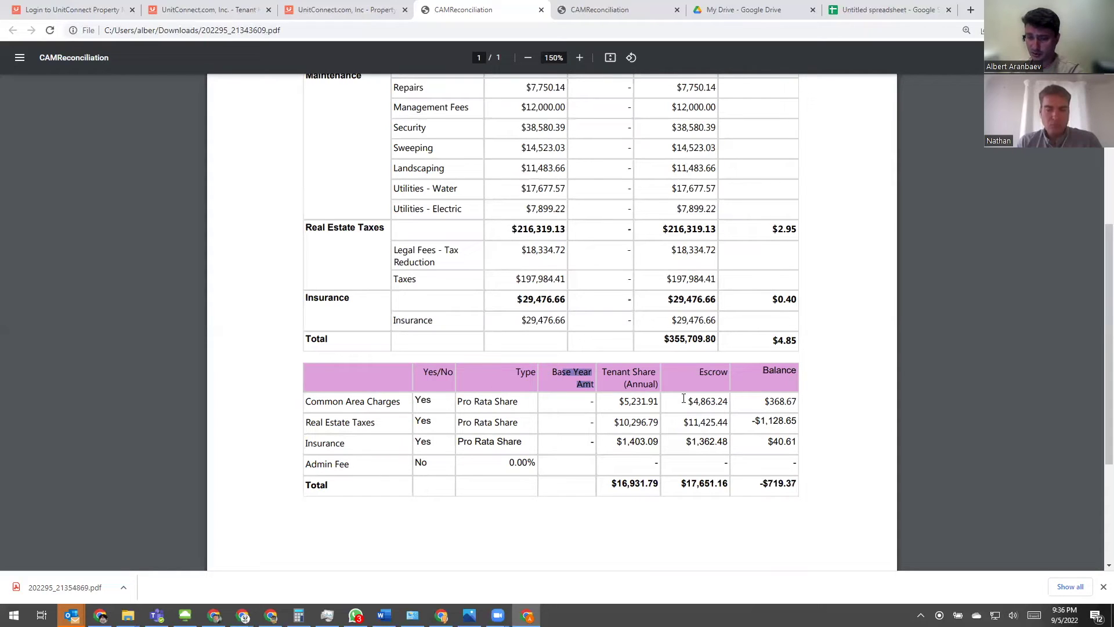
{"action": "left_click_drag", "start_coordinate": [619, 400], "coordinate": [657, 398]}
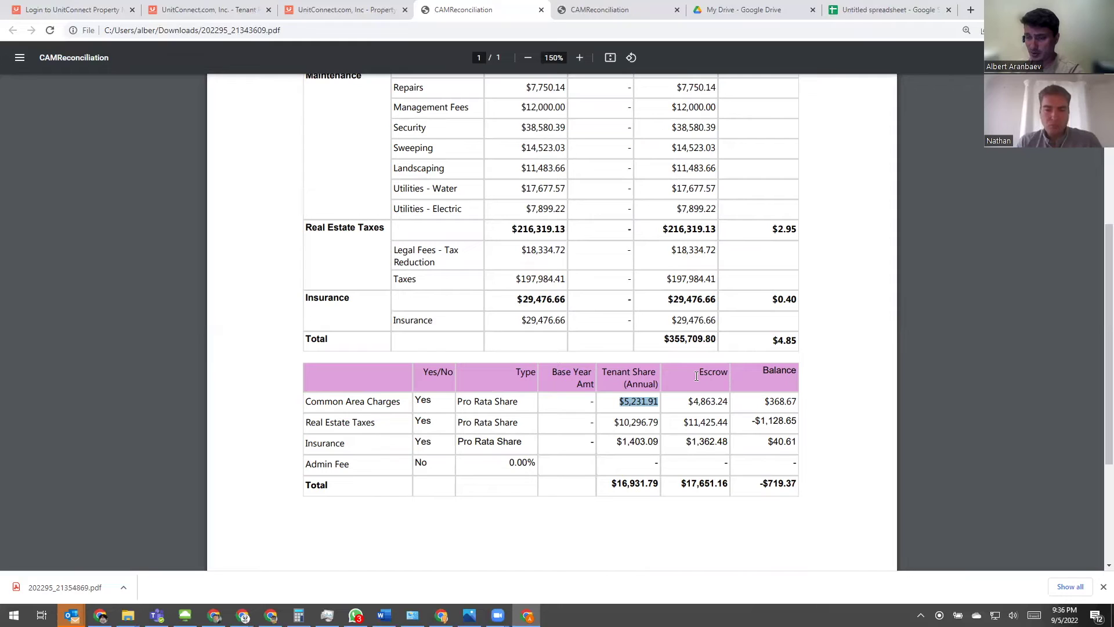
{"action": "left_click_drag", "start_coordinate": [690, 402], "coordinate": [729, 401]}
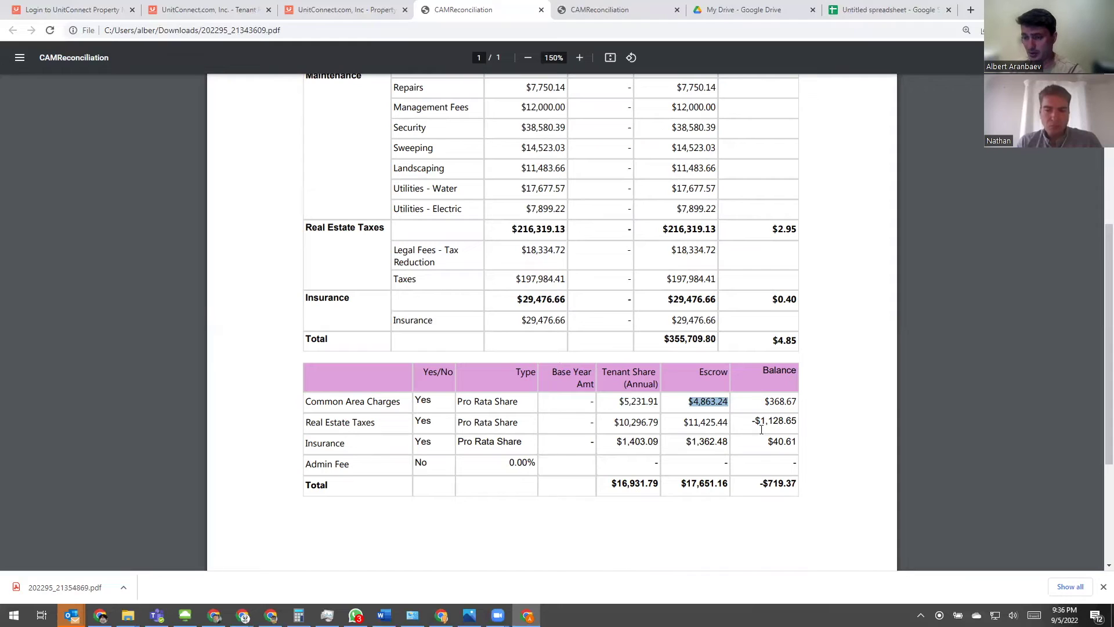
{"action": "left_click_drag", "start_coordinate": [762, 403], "coordinate": [795, 400]}
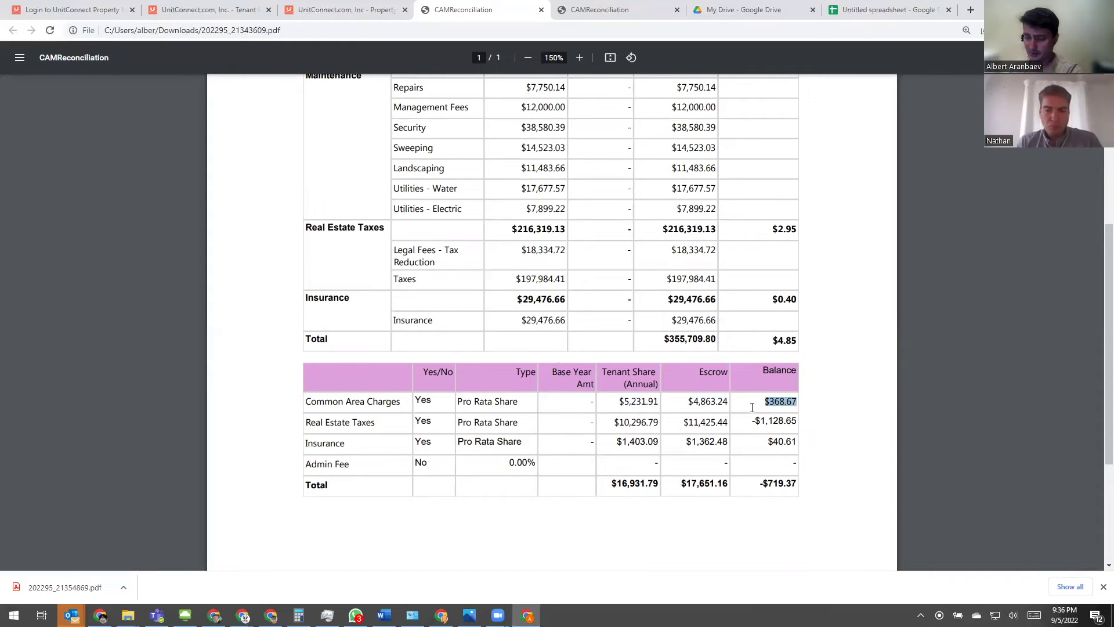
{"action": "left_click", "coordinate": [612, 403]}
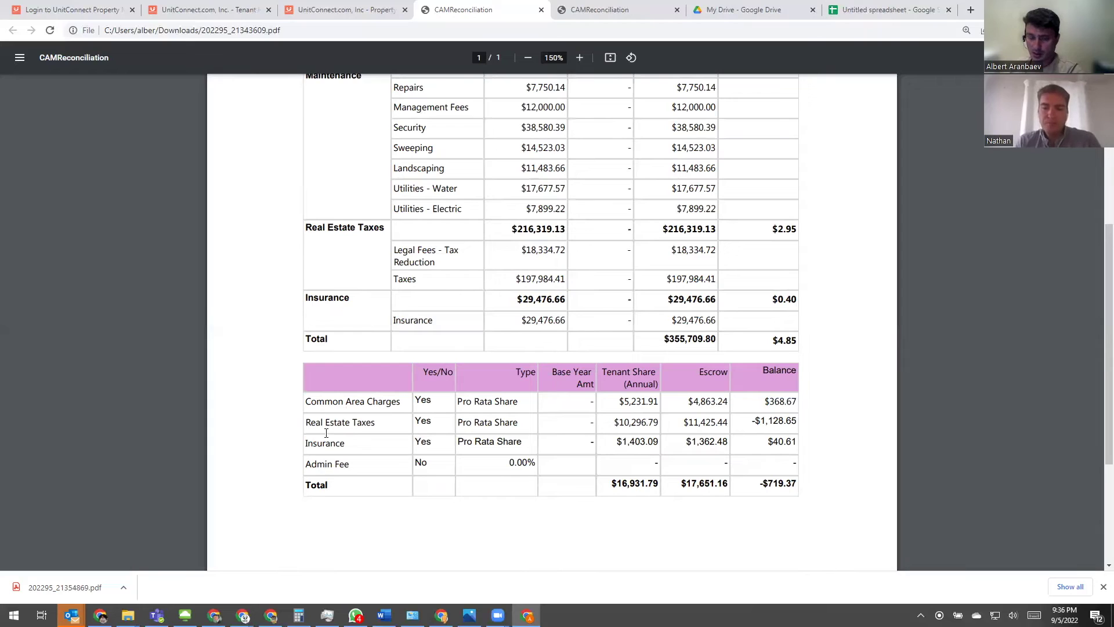
- Examine the tenant share, escrow and balance for Real Estate Taxes and Insurance, and the total balance, and return to the report's header
{"action": "left_click_drag", "start_coordinate": [305, 422], "coordinate": [373, 423]}
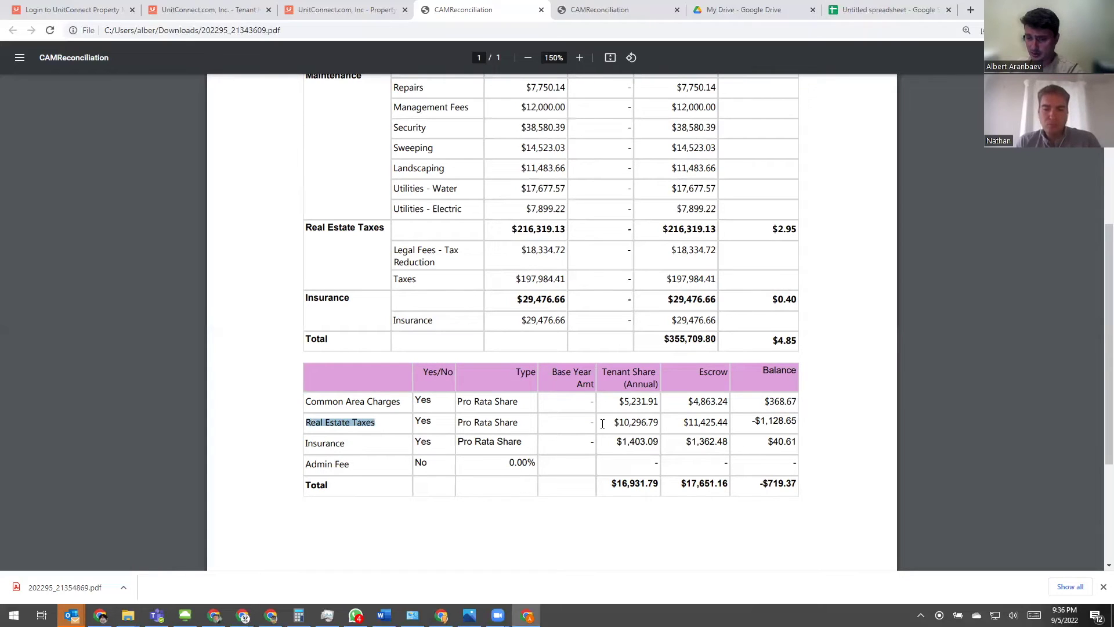
{"action": "left_click_drag", "start_coordinate": [615, 422], "coordinate": [795, 425]}
{"action": "left_click", "coordinate": [682, 424]}
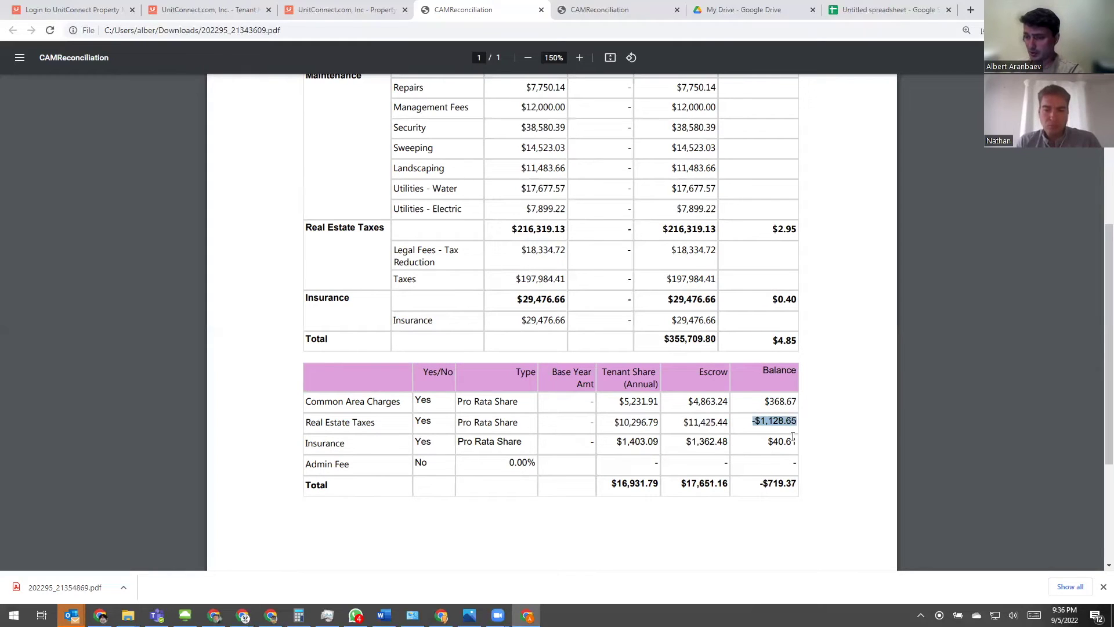
{"action": "left_click_drag", "start_coordinate": [308, 445], "coordinate": [411, 445]}
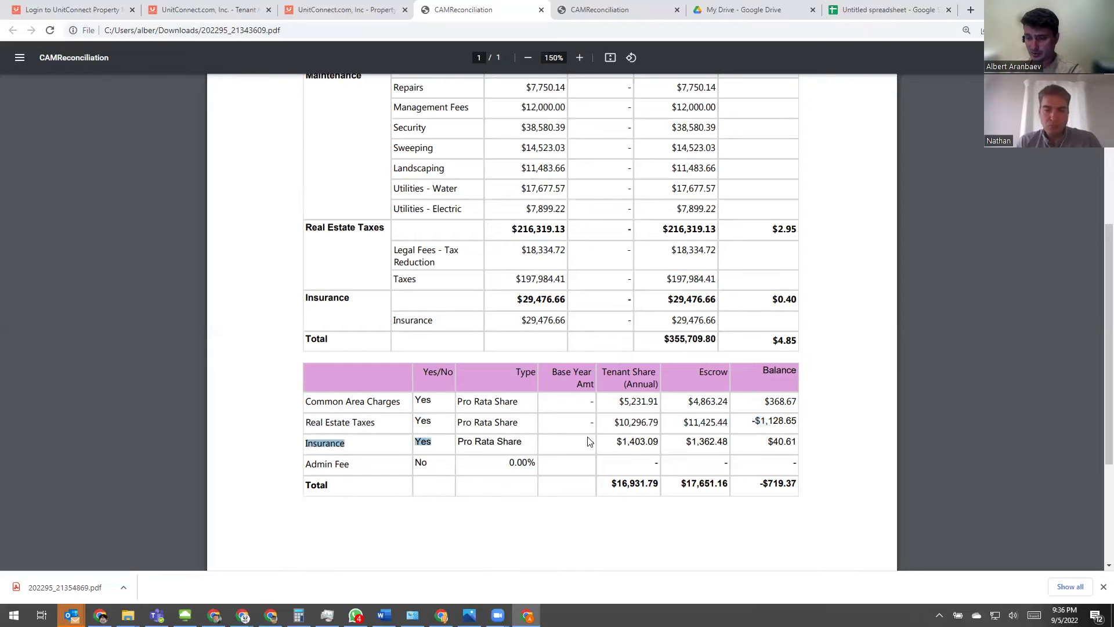
{"action": "left_click", "coordinate": [615, 442]}
{"action": "left_click_drag", "start_coordinate": [784, 443], "coordinate": [809, 438]}
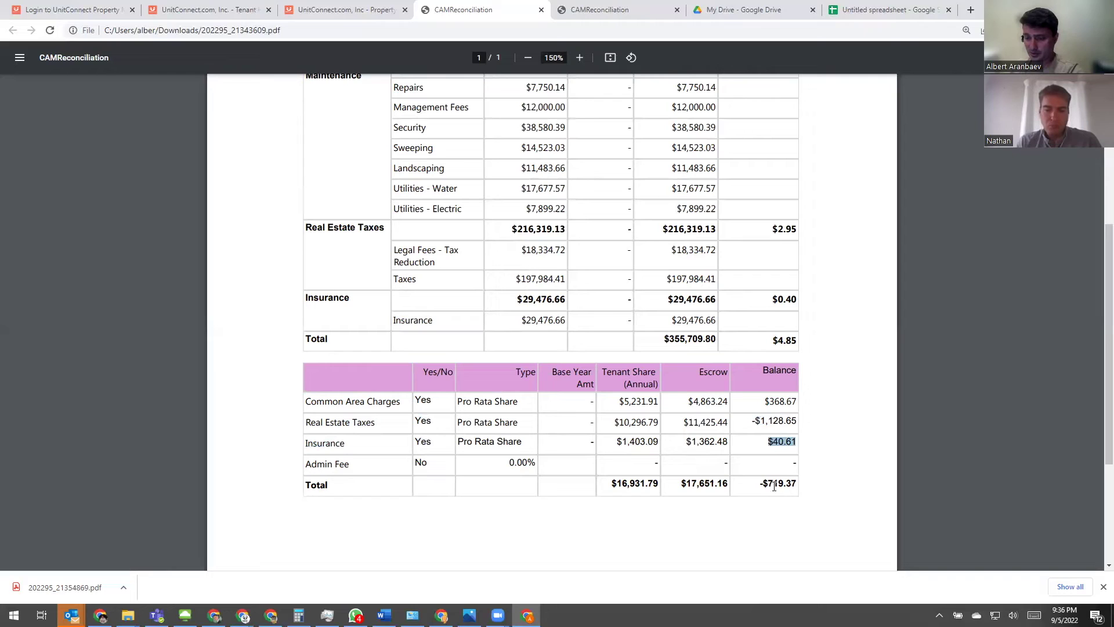
{"action": "left_click_drag", "start_coordinate": [756, 484], "coordinate": [800, 480]}
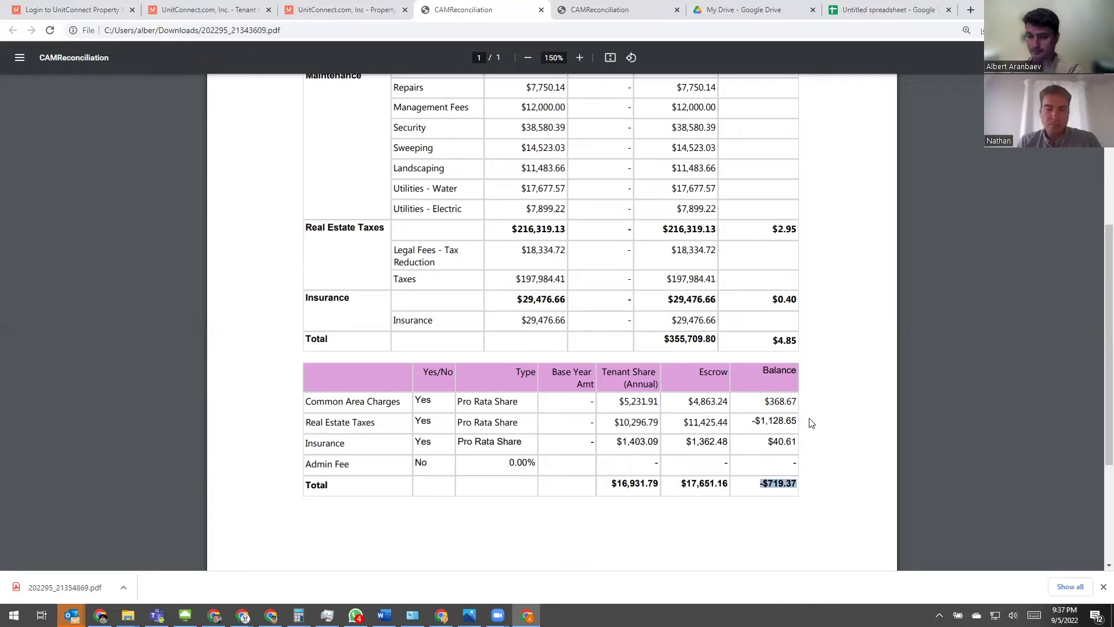
{"action": "scroll", "coordinate": [811, 423], "scroll_direction": "down", "scroll_amount": 2}
{"action": "scroll", "coordinate": [811, 423], "scroll_direction": "up", "scroll_amount": 3}
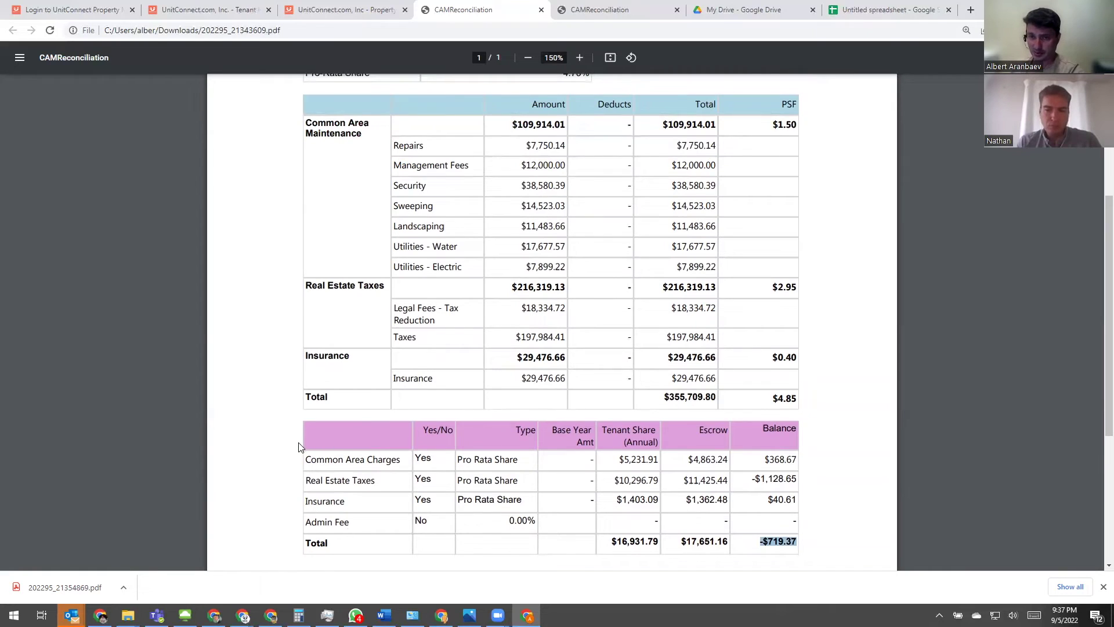
{"action": "scroll", "coordinate": [300, 447], "scroll_direction": "up", "scroll_amount": 2}
{"action": "scroll", "coordinate": [287, 405], "scroll_direction": "up", "scroll_amount": 1}
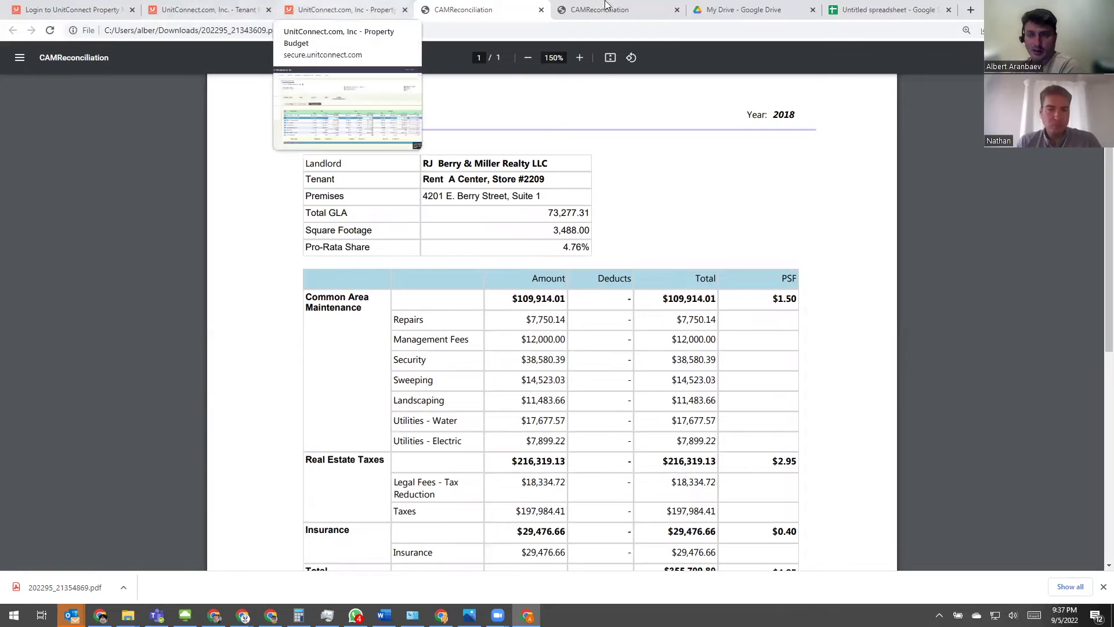
- Switch to the Google Sheets example and select the whole Budget table, from its heading to the total
{"action": "left_click", "coordinate": [888, 10]}
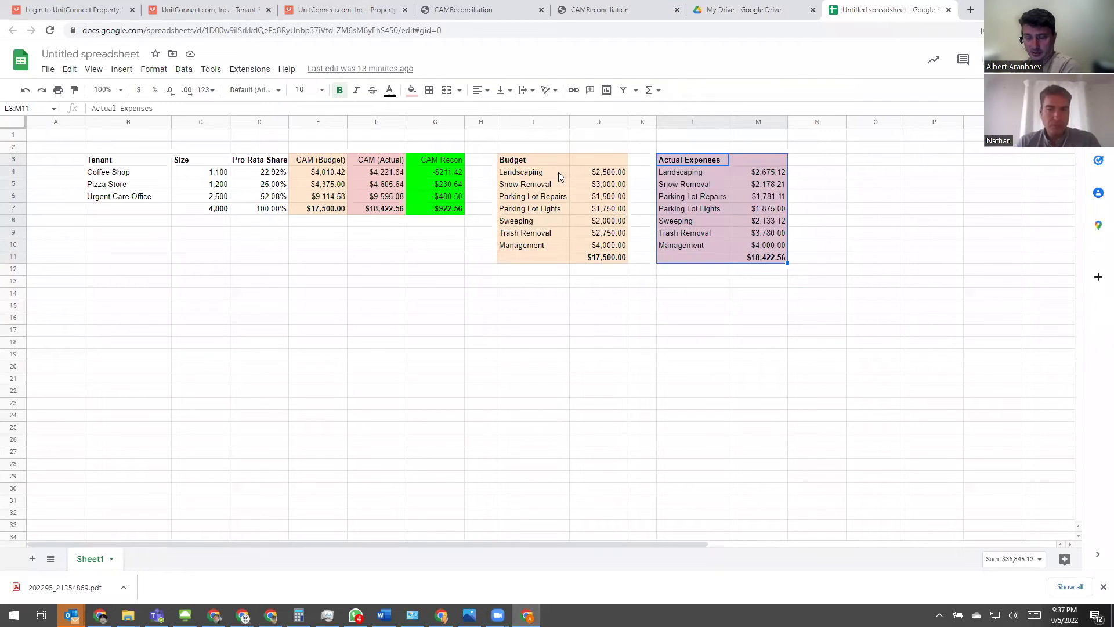
{"action": "left_click_drag", "start_coordinate": [539, 160], "coordinate": [617, 258]}
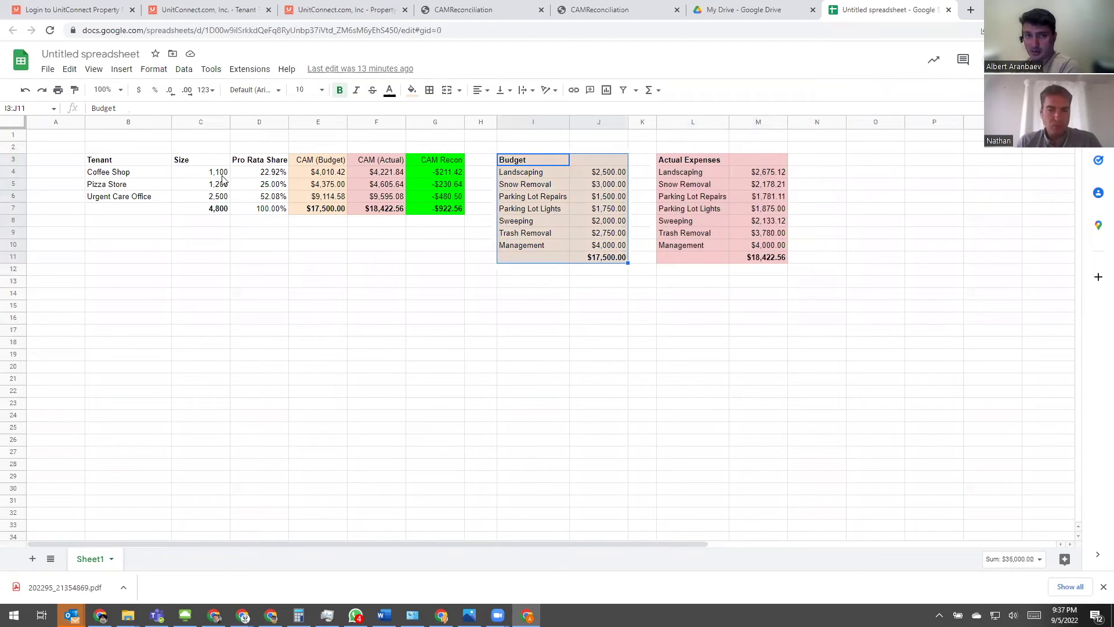
- Return to UnitConnect and display the property budget of RJ Berry & Miller Realty LLC
{"action": "left_click", "coordinate": [307, 10]}
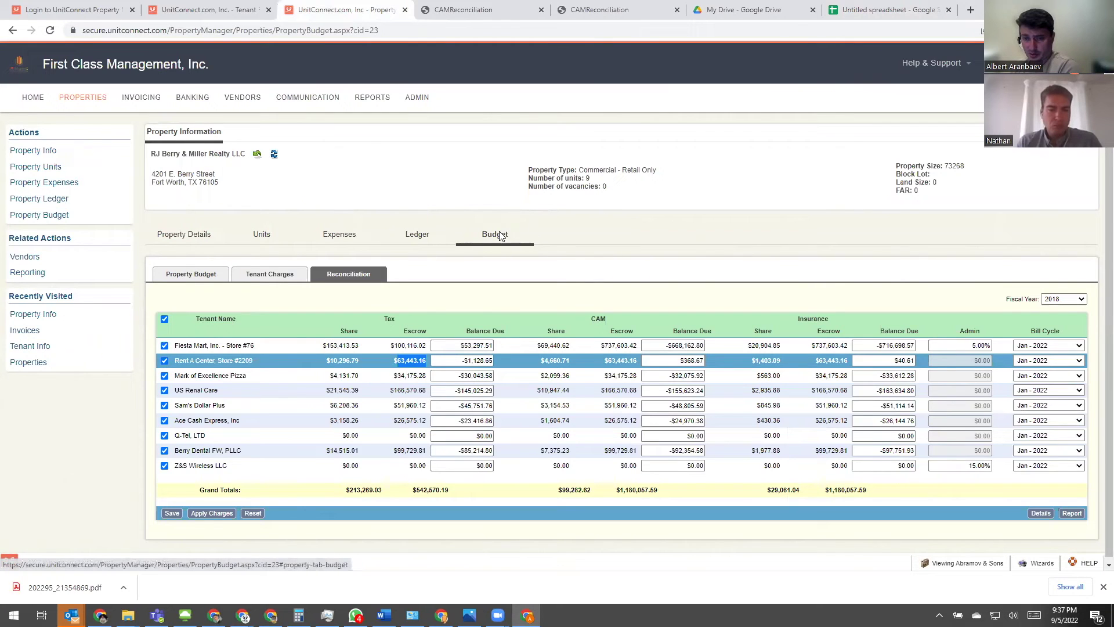
{"action": "left_click", "coordinate": [207, 281]}
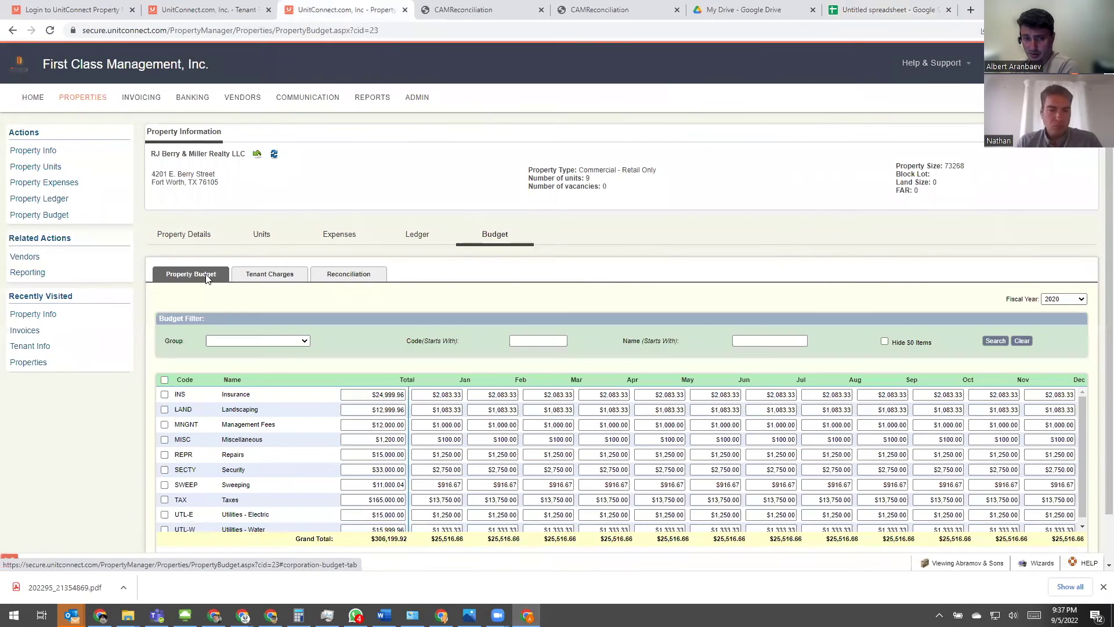
{"action": "scroll", "coordinate": [482, 272], "scroll_direction": "down", "scroll_amount": 2}
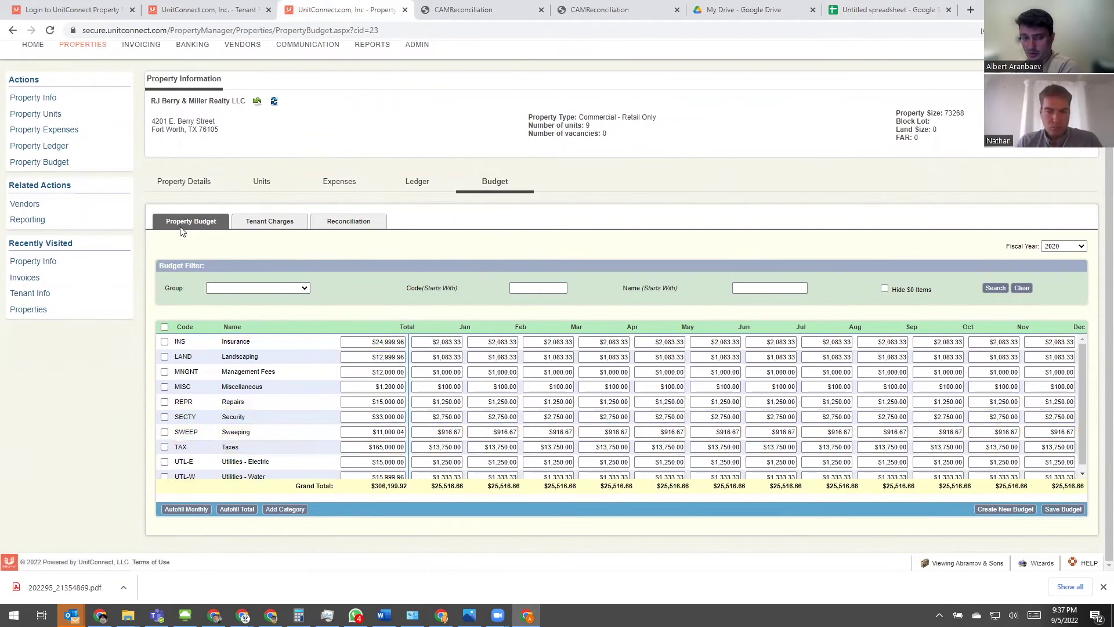
- Start a new budget for year 2023 and fill it with the budget data copied from 2020
{"action": "left_click", "coordinate": [1005, 510]}
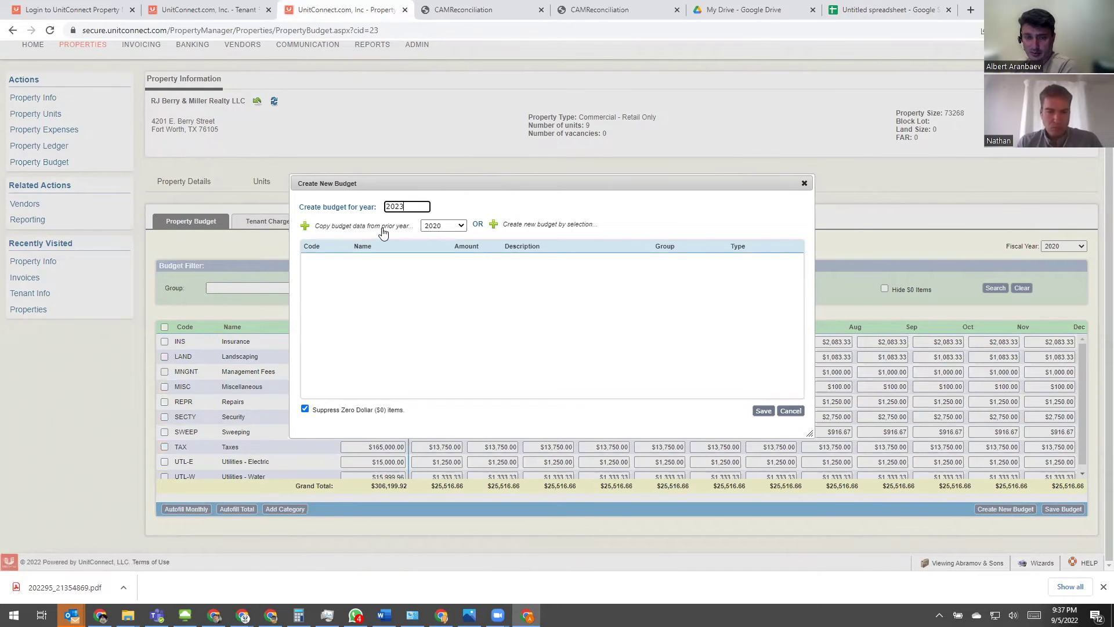
{"action": "left_click", "coordinate": [446, 225]}
{"action": "left_click", "coordinate": [446, 225]}
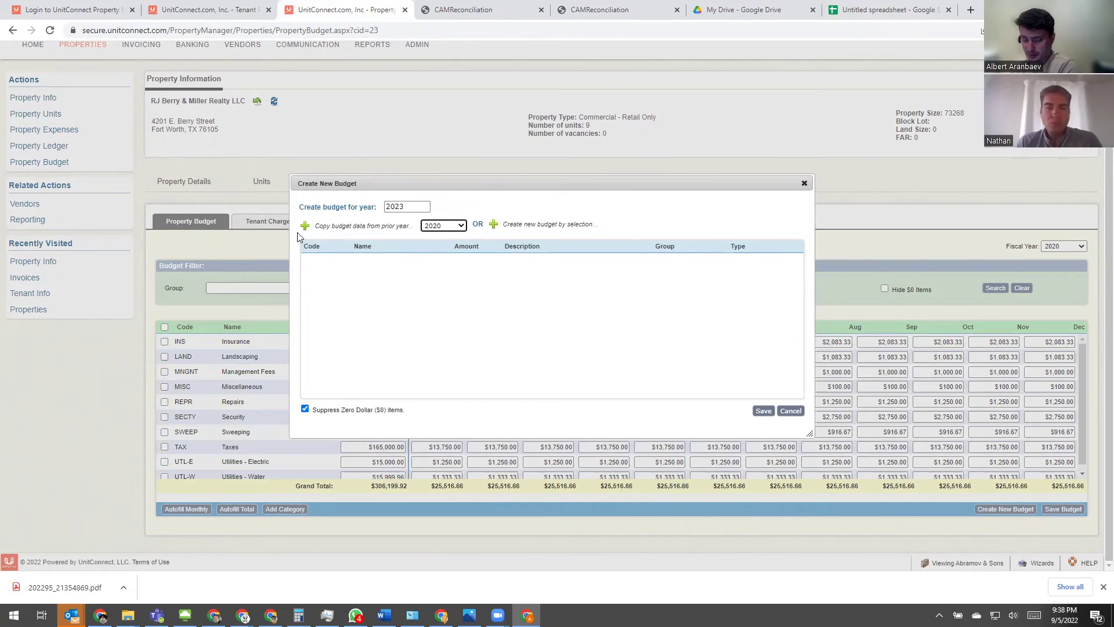
{"action": "left_click", "coordinate": [364, 227]}
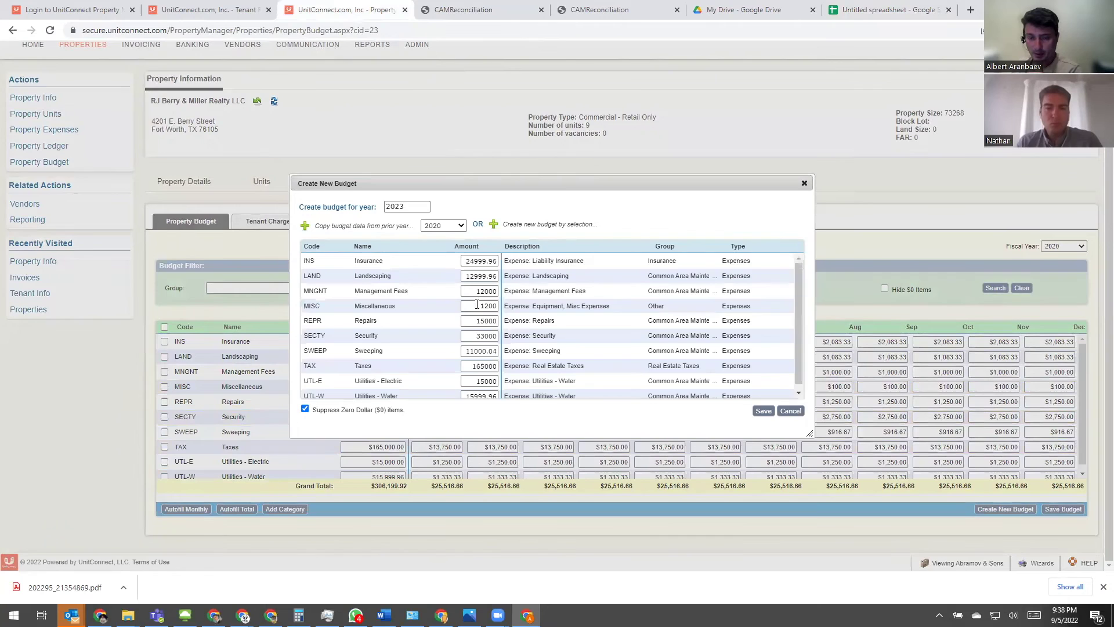
- Review the copied budget amounts from Insurance to Utilities - Water, and discard the new budget
{"action": "left_click", "coordinate": [461, 261]}
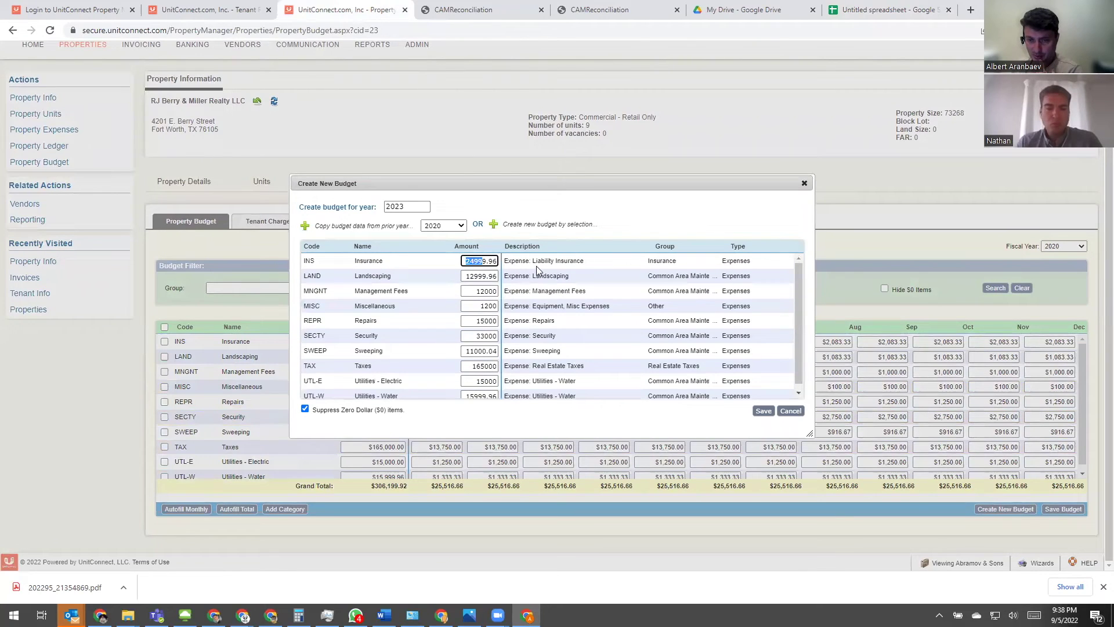
{"action": "key", "text": "Tab"}
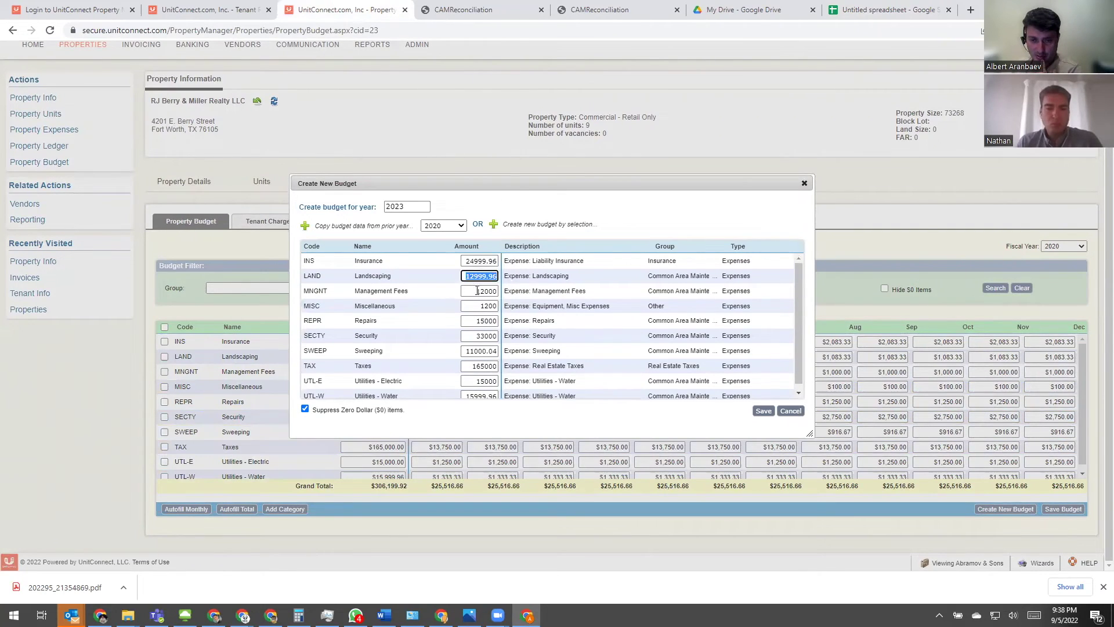
{"action": "left_click_drag", "start_coordinate": [479, 290], "coordinate": [509, 296]}
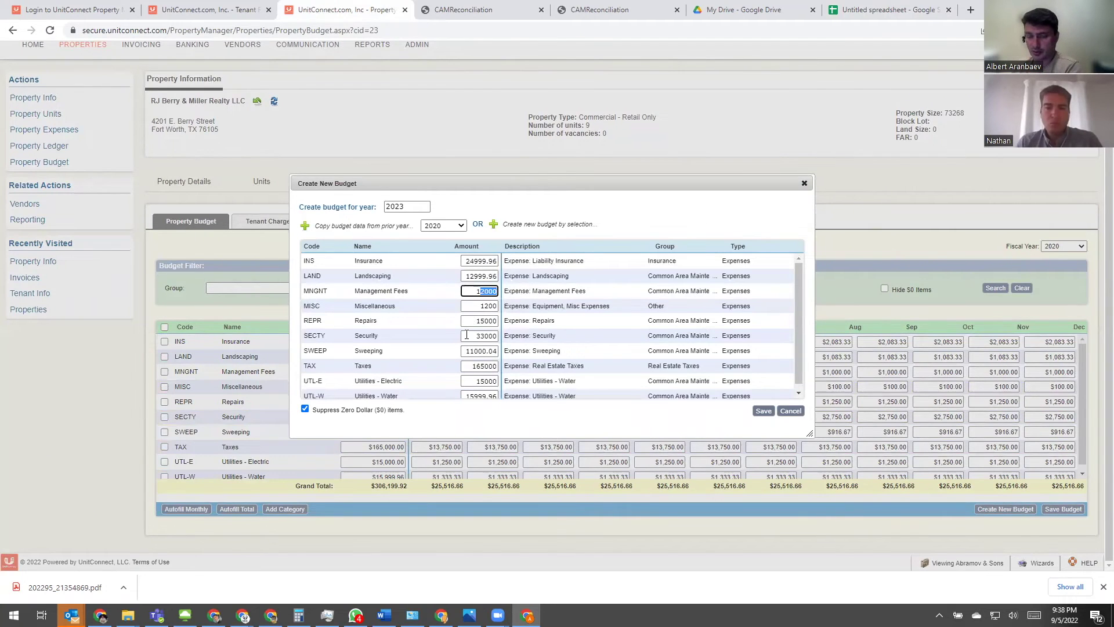
{"action": "scroll", "coordinate": [467, 335], "scroll_direction": "down", "scroll_amount": 1}
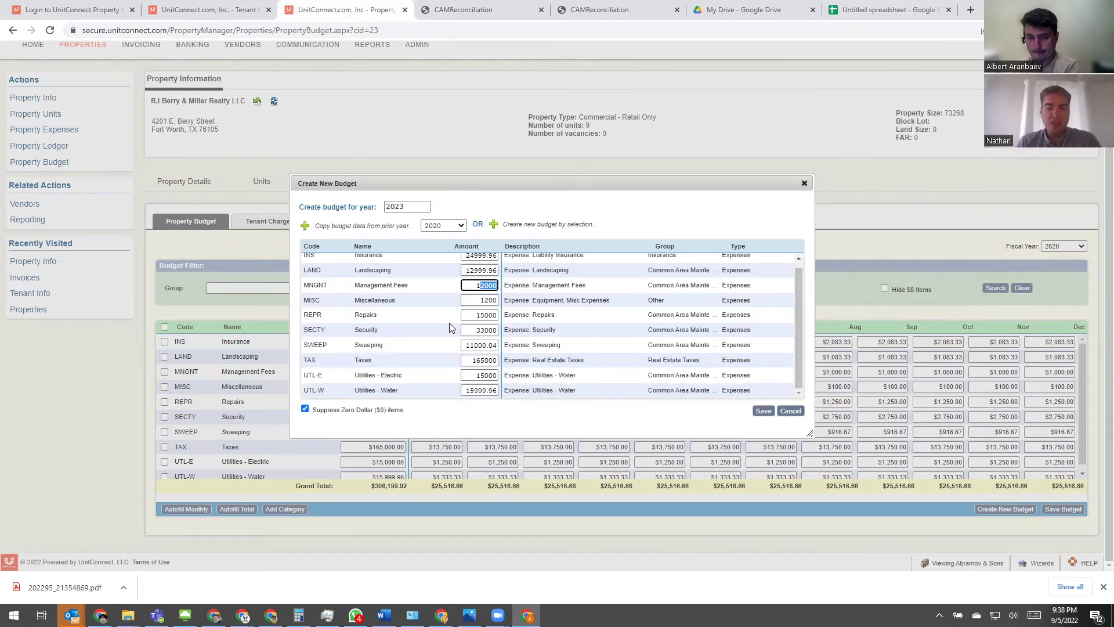
{"action": "scroll", "coordinate": [449, 323], "scroll_direction": "up", "scroll_amount": 1}
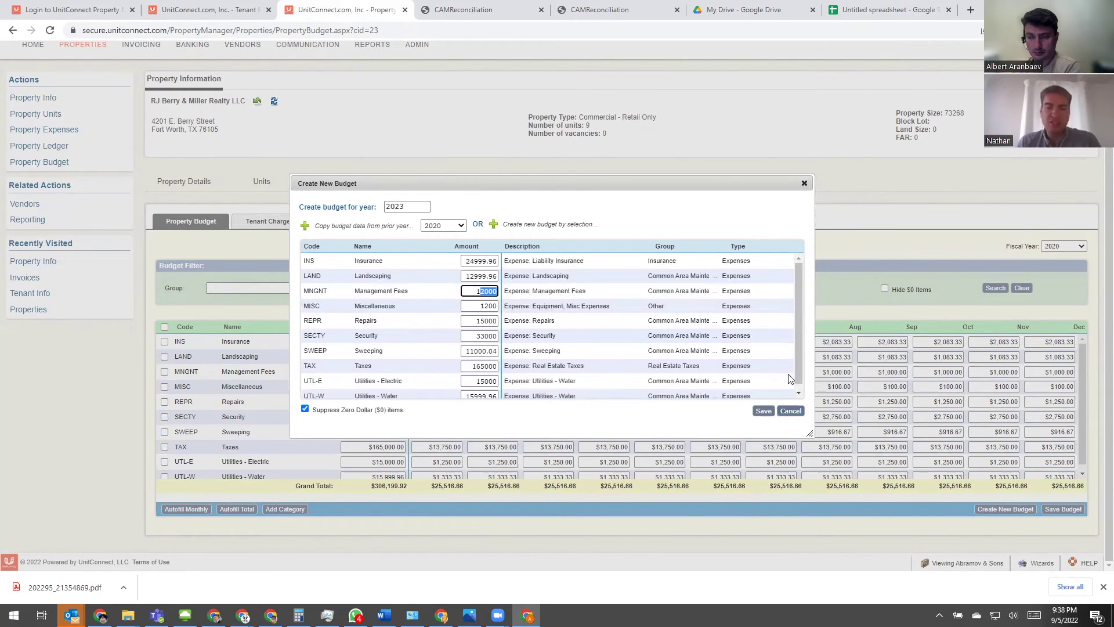
{"action": "left_click", "coordinate": [790, 410]}
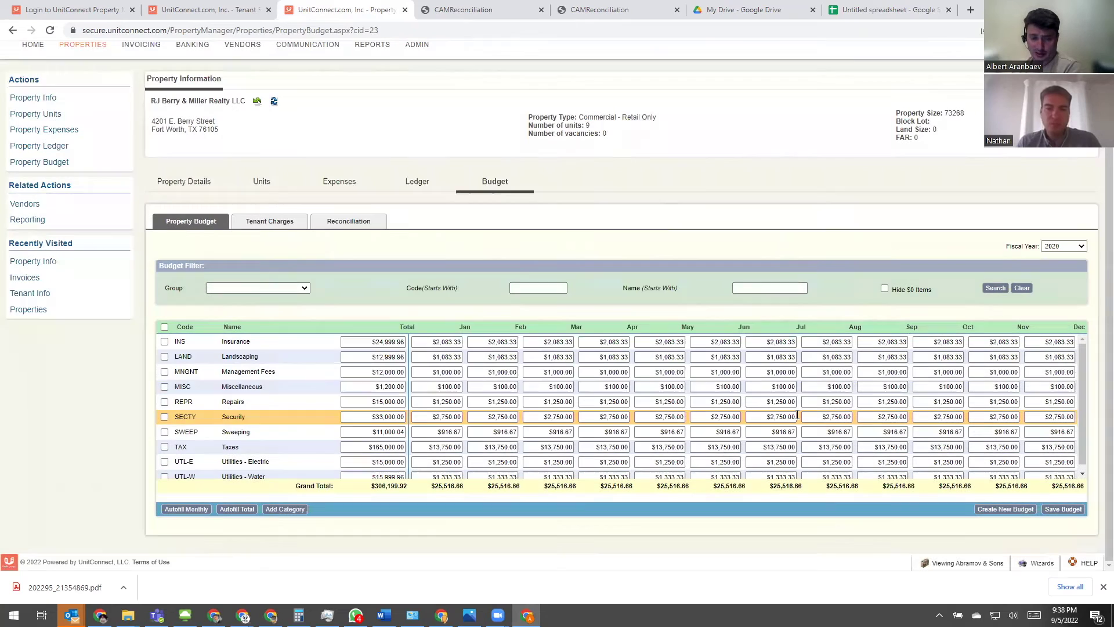
- Examine the categories available to add to the property budget, close the list without adding any, and dismiss the downloads bar
{"action": "left_click", "coordinate": [292, 511]}
{"action": "scroll", "coordinate": [428, 347], "scroll_direction": "down", "scroll_amount": 5}
{"action": "scroll", "coordinate": [428, 347], "scroll_direction": "up", "scroll_amount": 10}
{"action": "scroll", "coordinate": [329, 329], "scroll_direction": "down", "scroll_amount": 10}
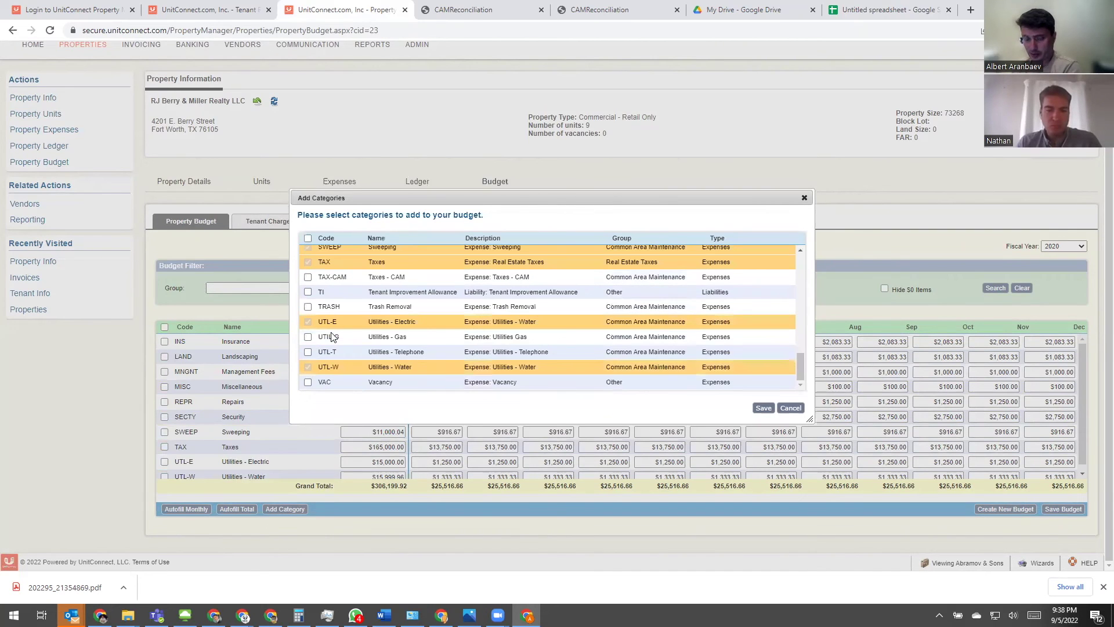
{"action": "scroll", "coordinate": [332, 336], "scroll_direction": "up", "scroll_amount": 10}
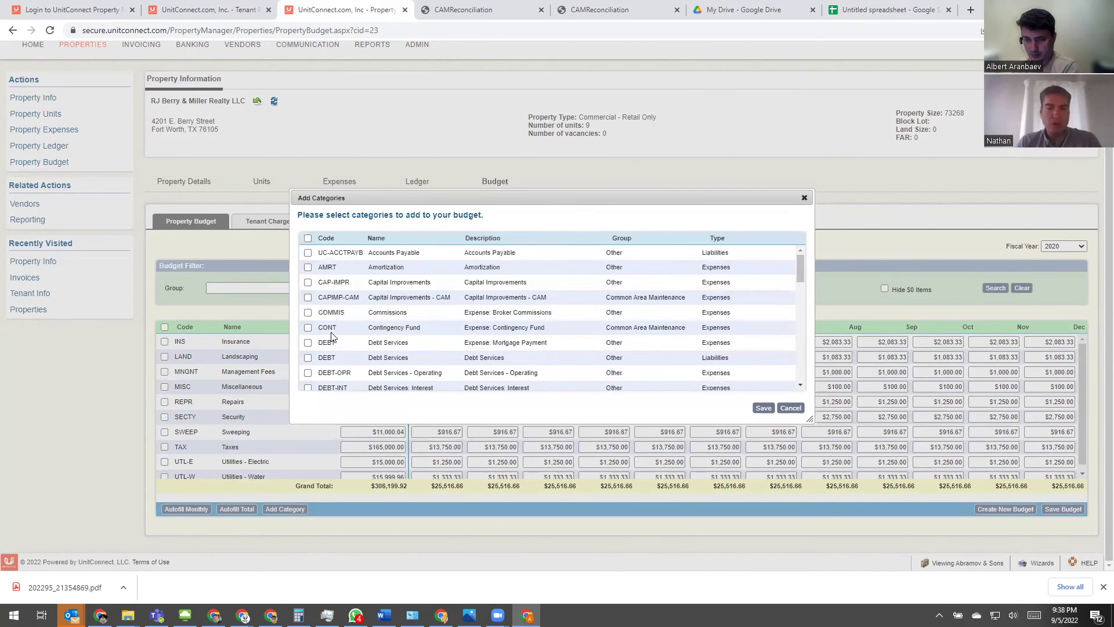
{"action": "left_click", "coordinate": [804, 198]}
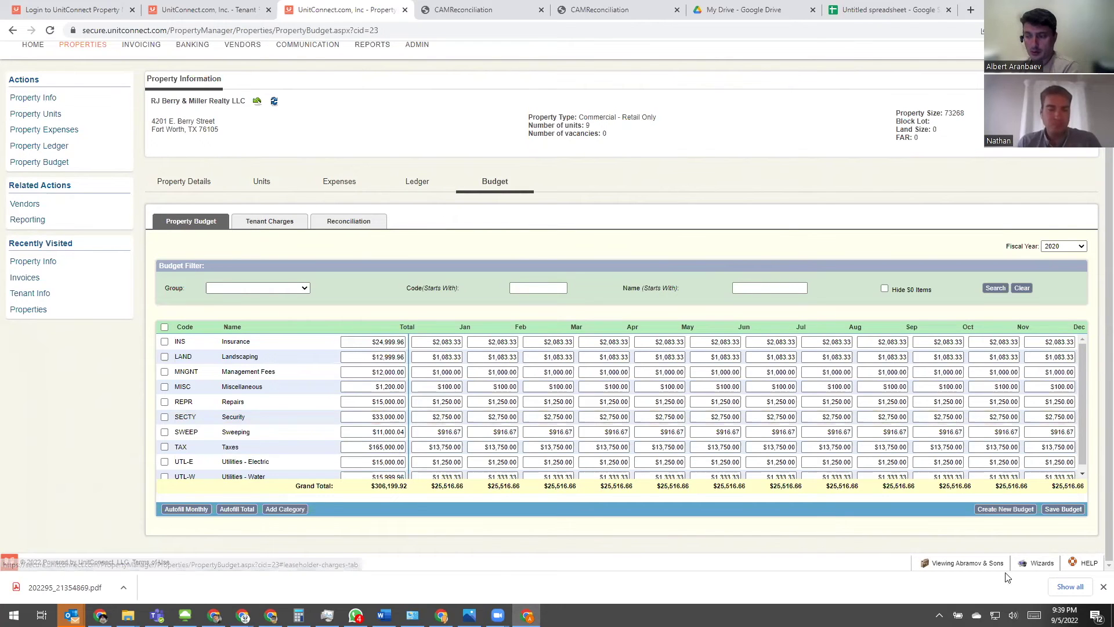
{"action": "left_click", "coordinate": [1098, 593]}
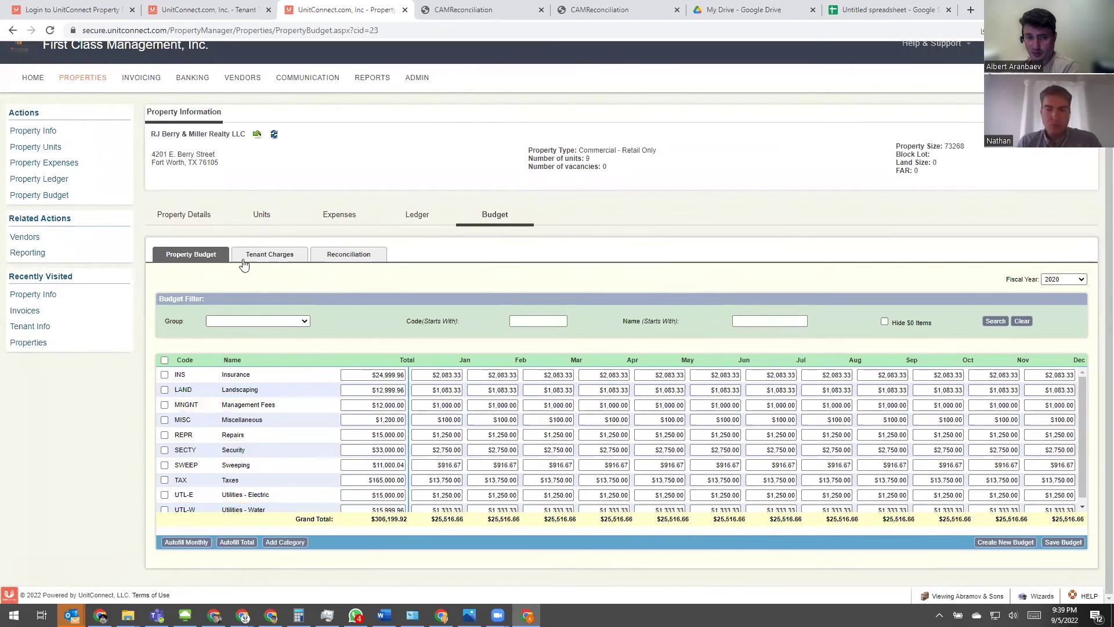
- Display the tenant charges, mark Rent A Center, Store #2209, and examine its budgeted tax share and charged tax amount
{"action": "left_click", "coordinate": [274, 262]}
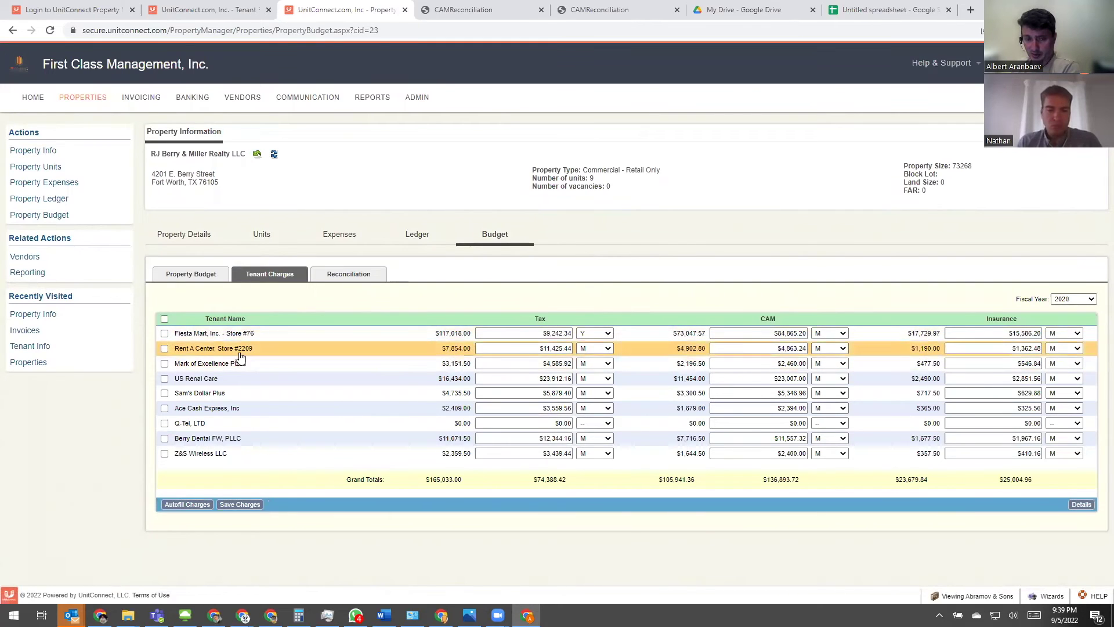
{"action": "left_click", "coordinate": [164, 349]}
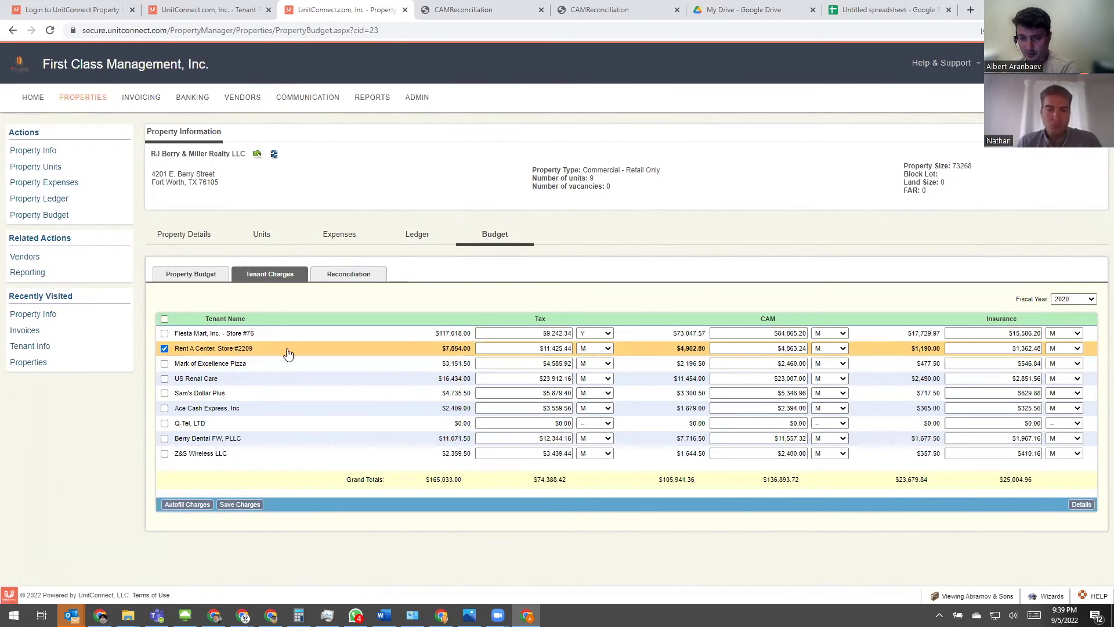
{"action": "left_click_drag", "start_coordinate": [445, 349], "coordinate": [470, 356]}
{"action": "left_click", "coordinate": [441, 351]}
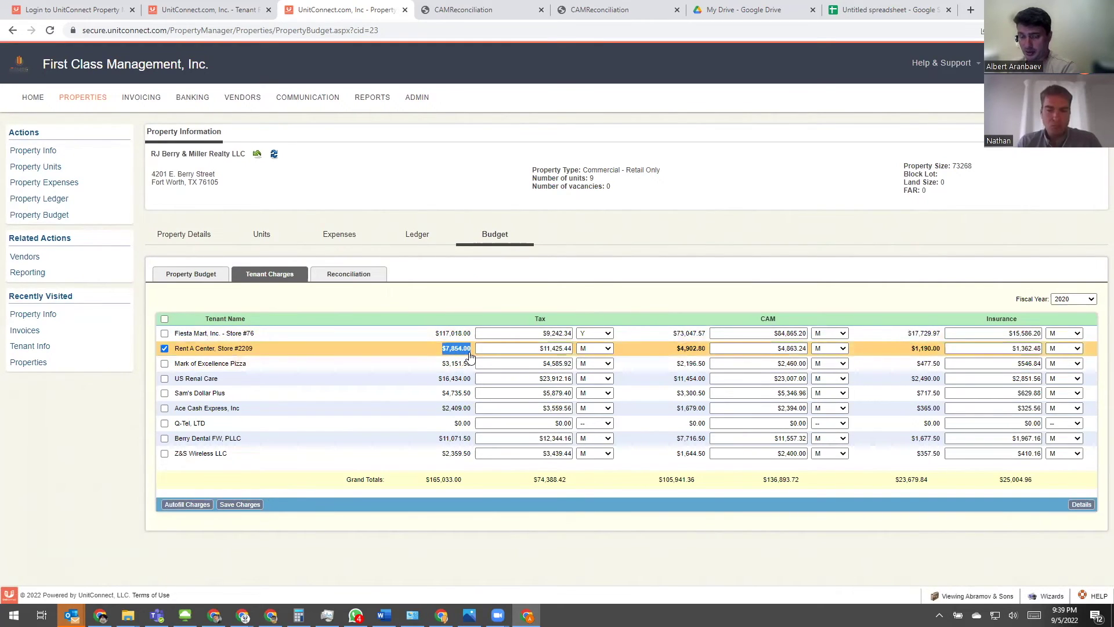
{"action": "left_click", "coordinate": [493, 347]}
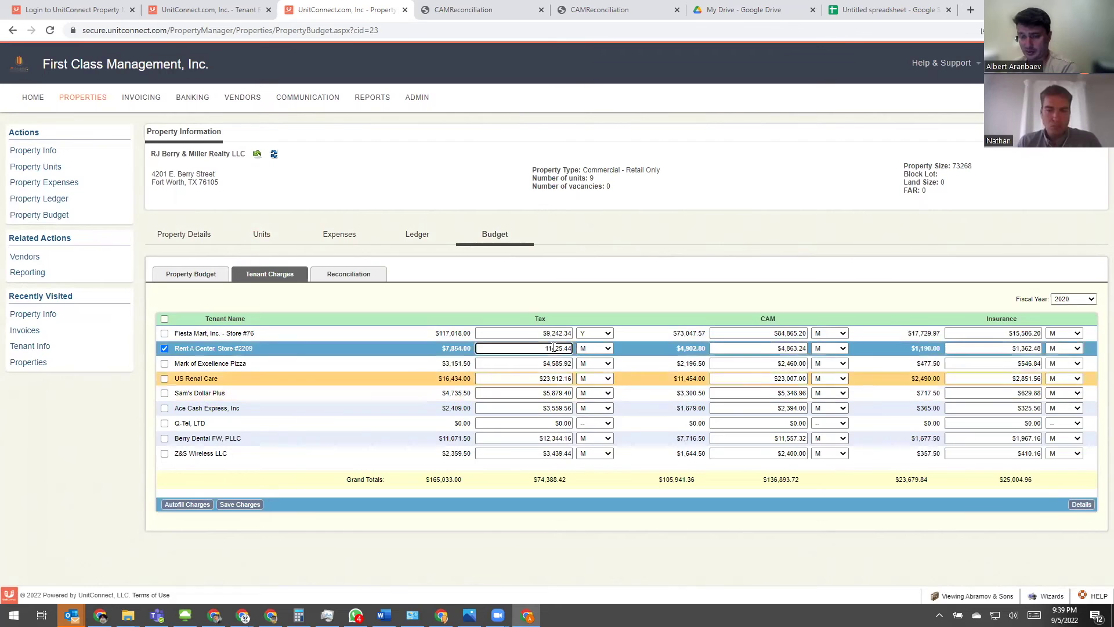
- Switch to Rent A Center's rent details and examine the monthly Real Estate Taxes amount under the additional charges
{"action": "left_click", "coordinate": [216, 10]}
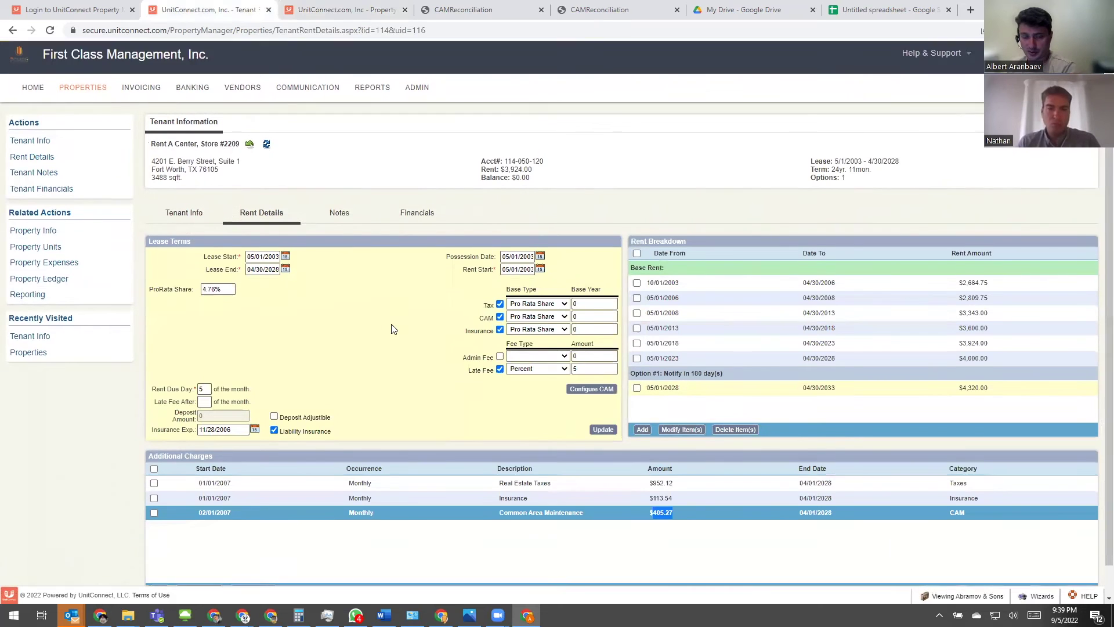
{"action": "scroll", "coordinate": [412, 394], "scroll_direction": "down", "scroll_amount": 1}
{"action": "left_click", "coordinate": [566, 458]}
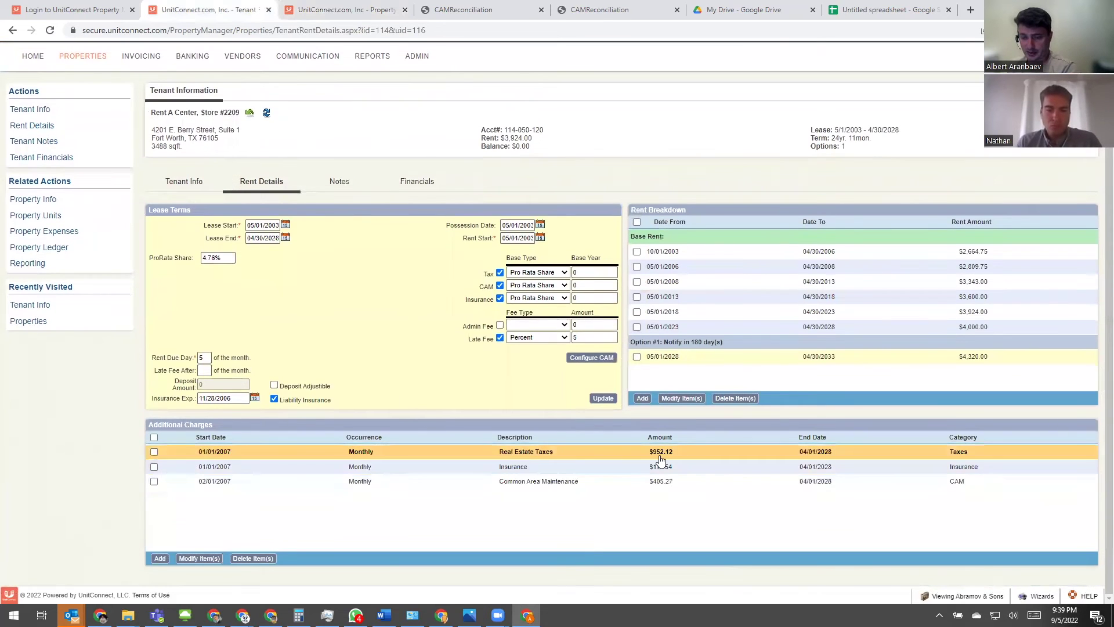
{"action": "left_click_drag", "start_coordinate": [672, 457], "coordinate": [652, 456]}
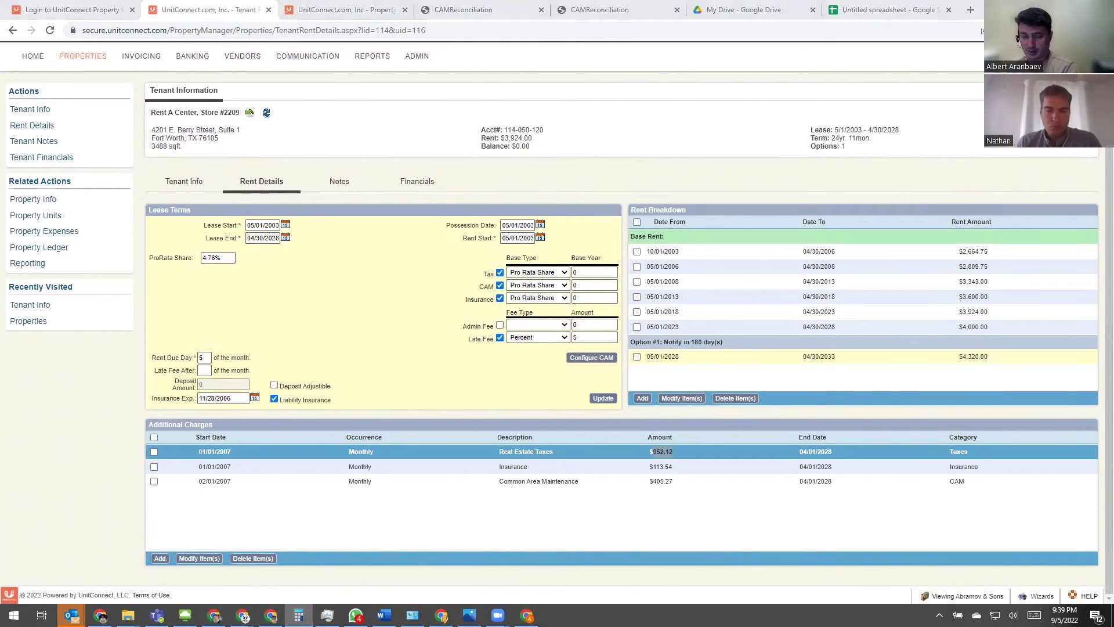
- Multiply 952.12 by 12 in Calculator and compare the result with Rent A Center's tax amount in the tenant charges
{"action": "key", "text": "alt+Tab"}
{"action": "left_click", "coordinate": [192, 258]}
{"action": "type", "text": "952.12*"}
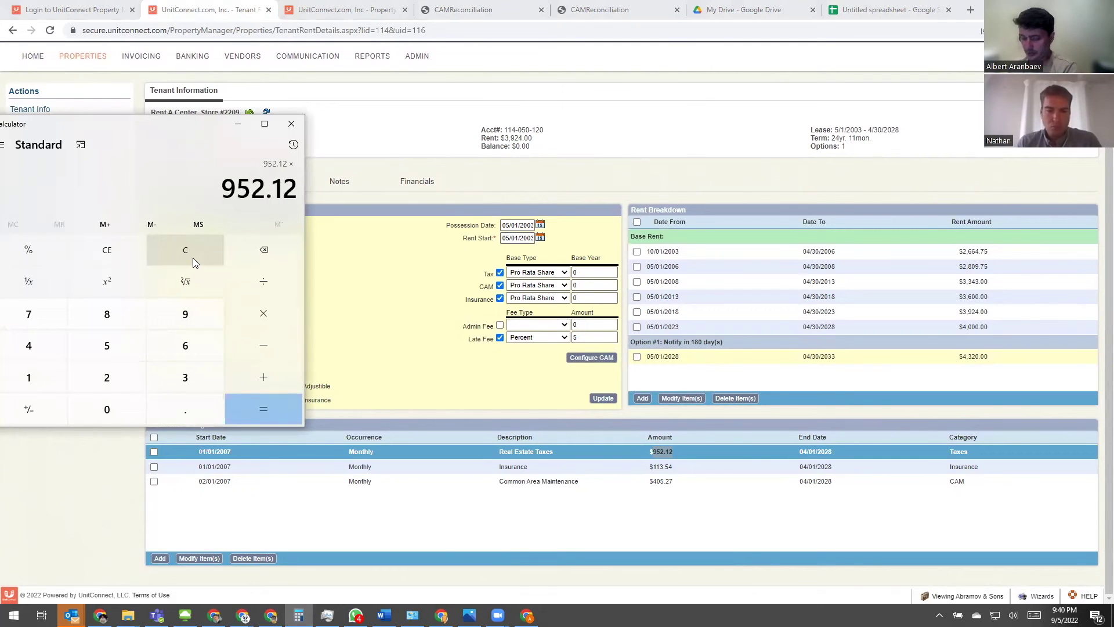
{"action": "type", "text": "12"}
{"action": "key", "text": "Return"}
{"action": "left_click_drag", "start_coordinate": [184, 194], "coordinate": [297, 193]}
{"action": "left_click", "coordinate": [350, 10]}
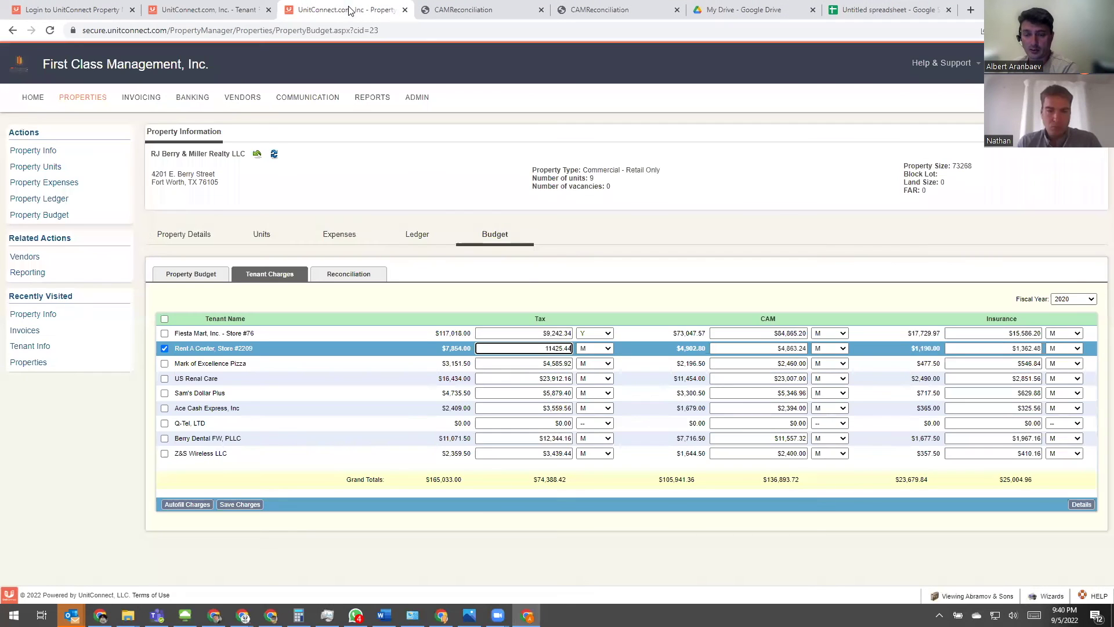
{"action": "left_click_drag", "start_coordinate": [524, 349], "coordinate": [578, 352]}
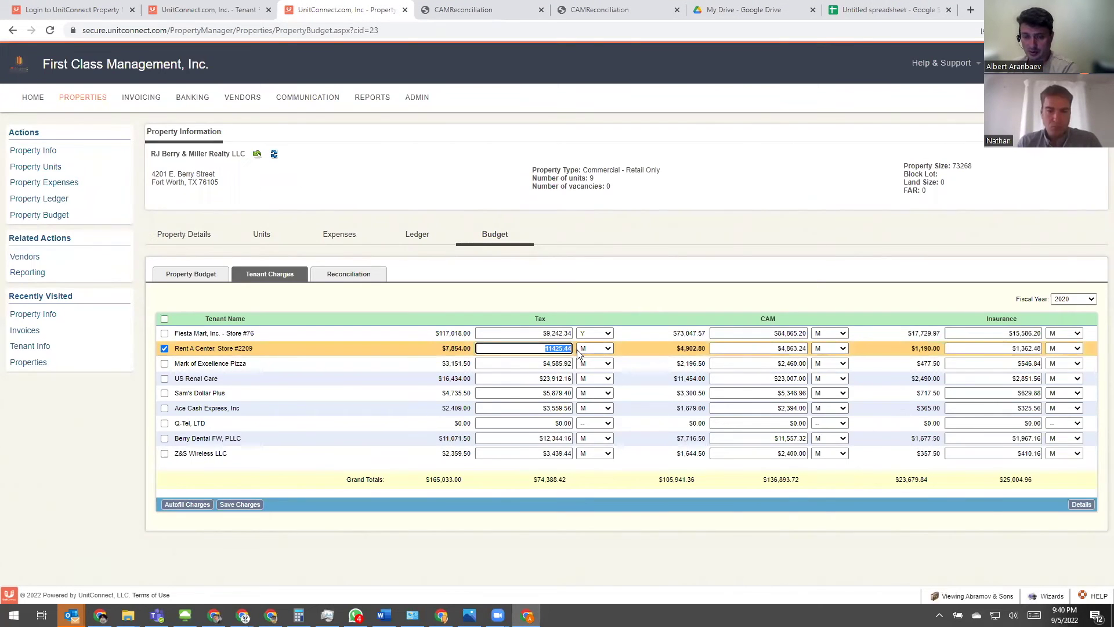
- Return to the property budget and examine its expense lines down to Utilities - Water, selecting the Taxes total
{"action": "left_click", "coordinate": [174, 275]}
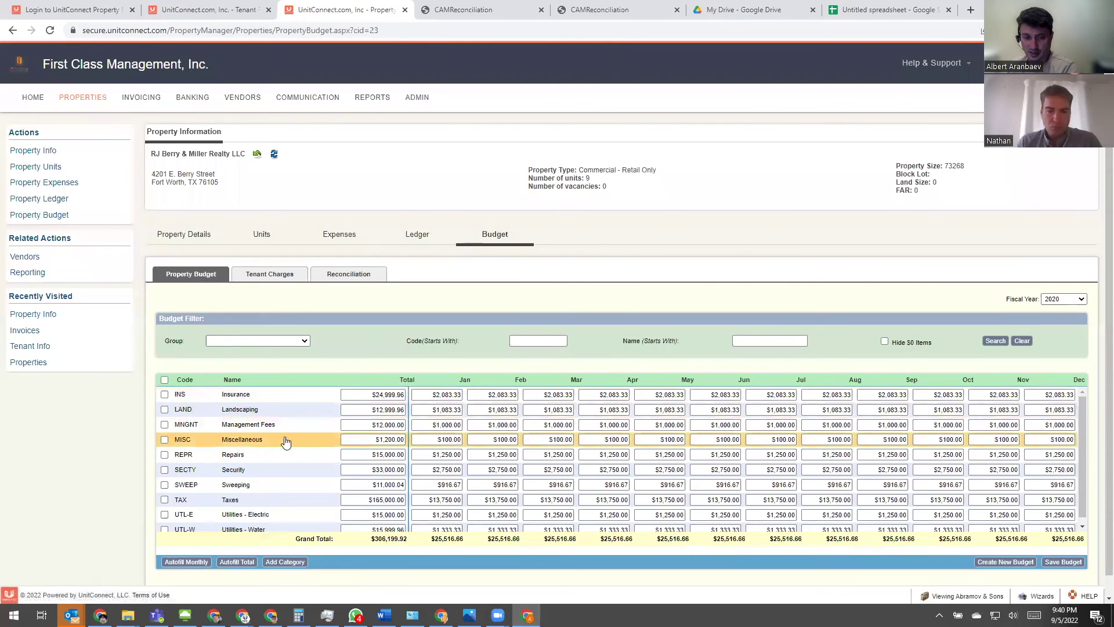
{"action": "scroll", "coordinate": [289, 444], "scroll_direction": "down", "scroll_amount": 1}
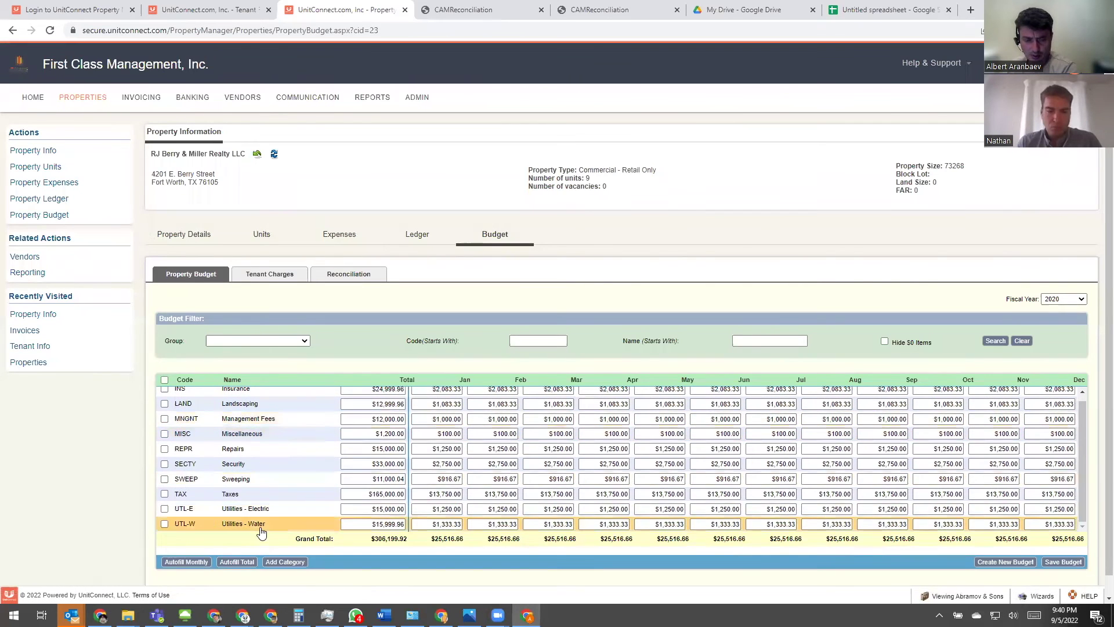
{"action": "scroll", "coordinate": [253, 453], "scroll_direction": "up", "scroll_amount": 1}
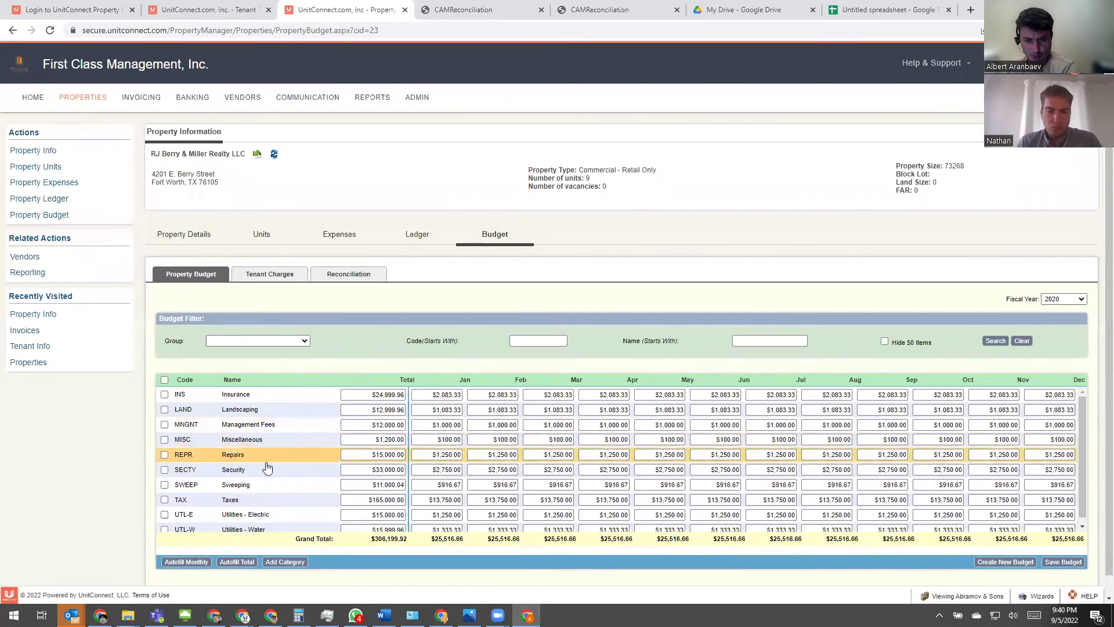
{"action": "scroll", "coordinate": [273, 479], "scroll_direction": "down", "scroll_amount": 1}
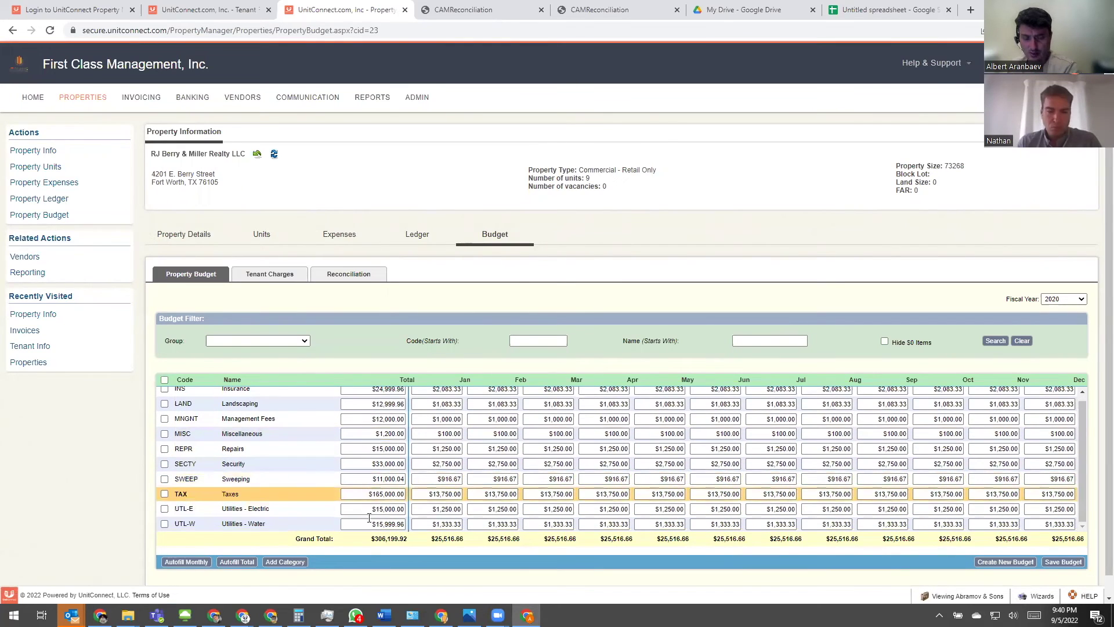
{"action": "left_click", "coordinate": [366, 496]}
- Multiply 165000 by the 4.76% pro rata share (0.0476) in Calculator and compare the result with Rent A Center's budgeted tax share in the tenant charges
{"action": "left_click", "coordinate": [299, 615]}
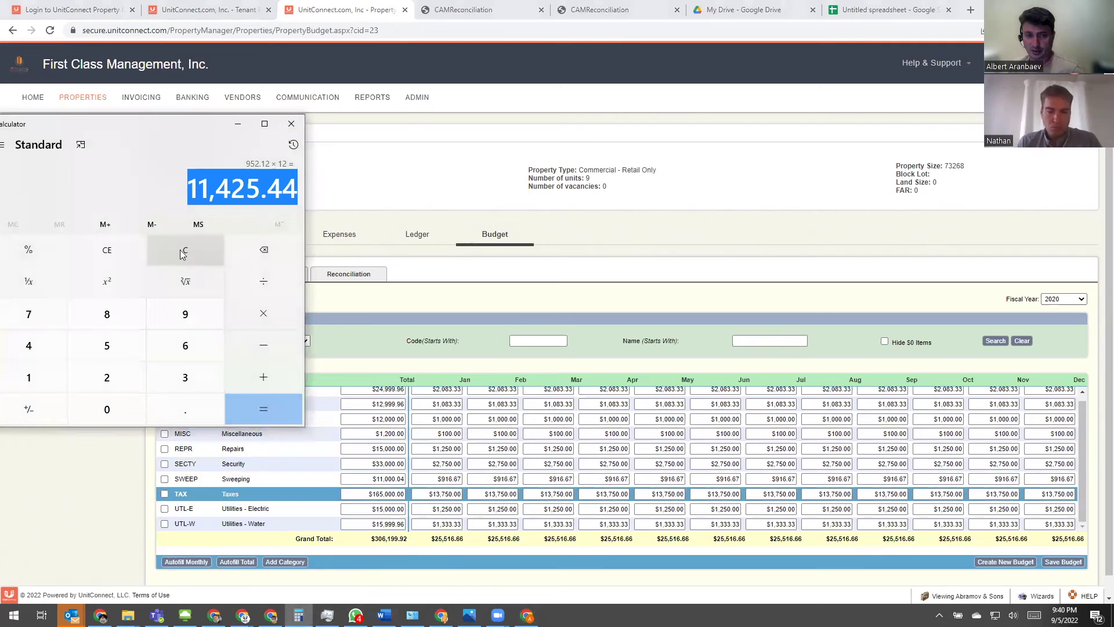
{"action": "left_click", "coordinate": [173, 251]}
{"action": "type", "text": "165"}
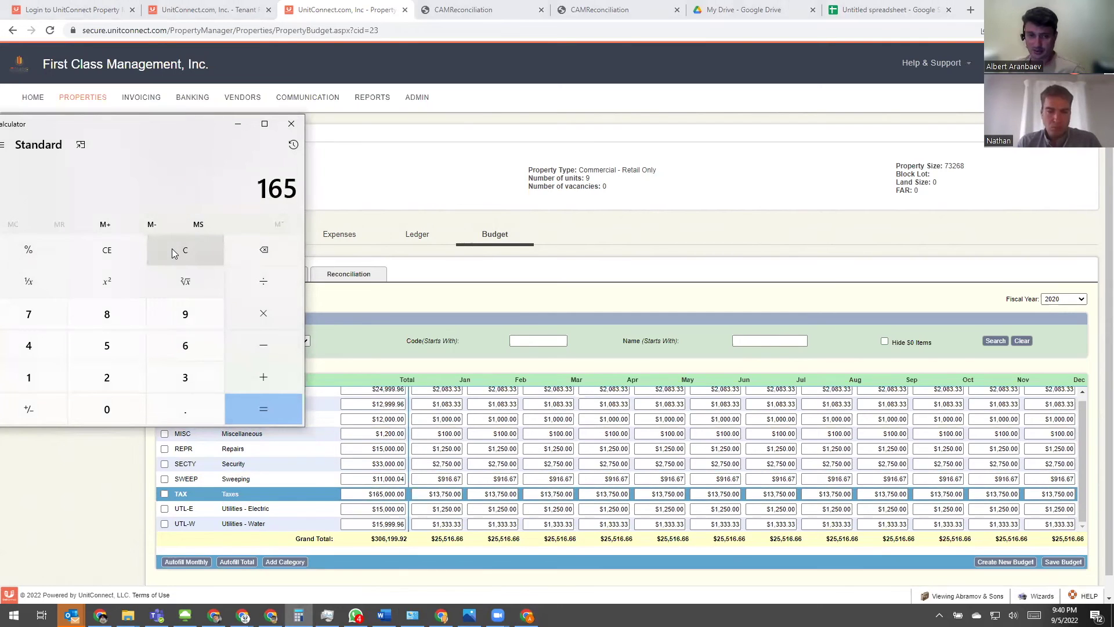
{"action": "type", "text": "000*"}
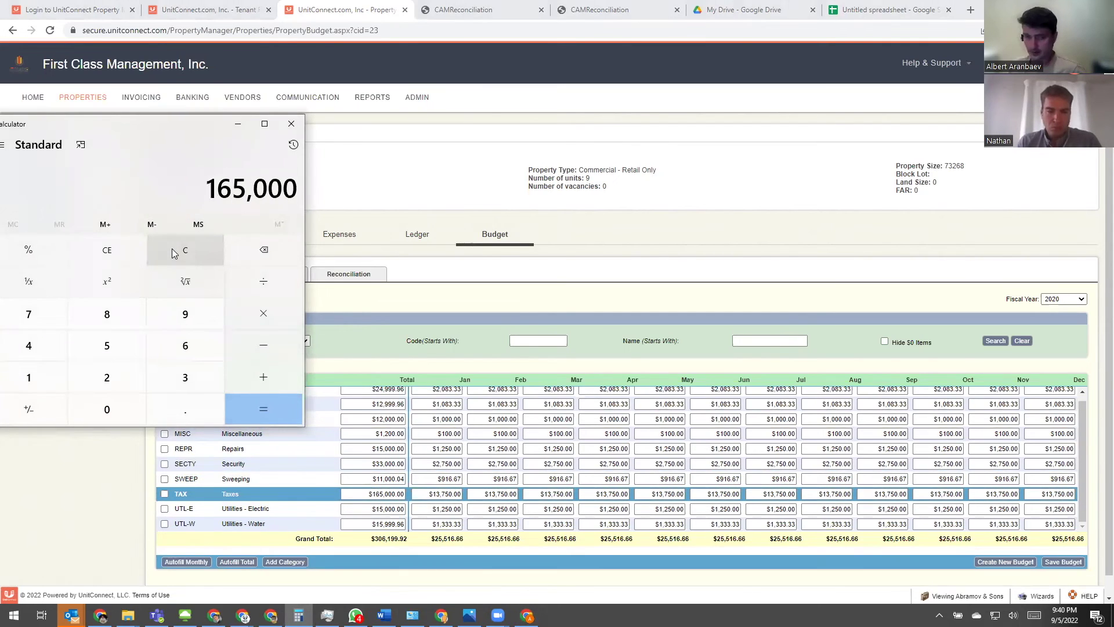
{"action": "left_click", "coordinate": [142, 6]}
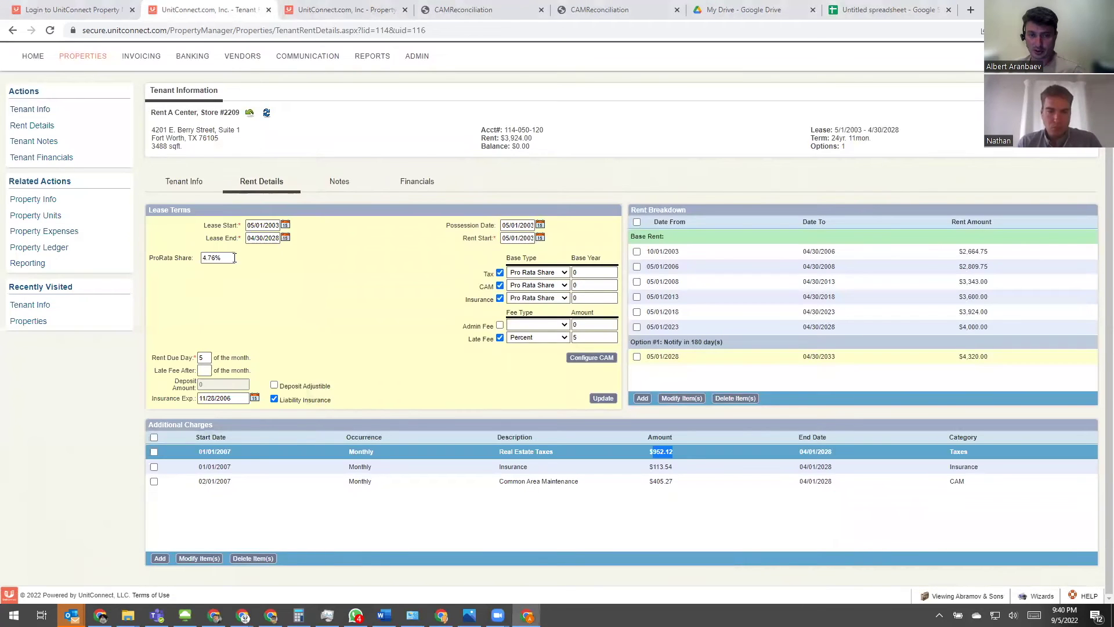
{"action": "key", "text": "alt+Tab"}
{"action": "type", "text": ".0476"}
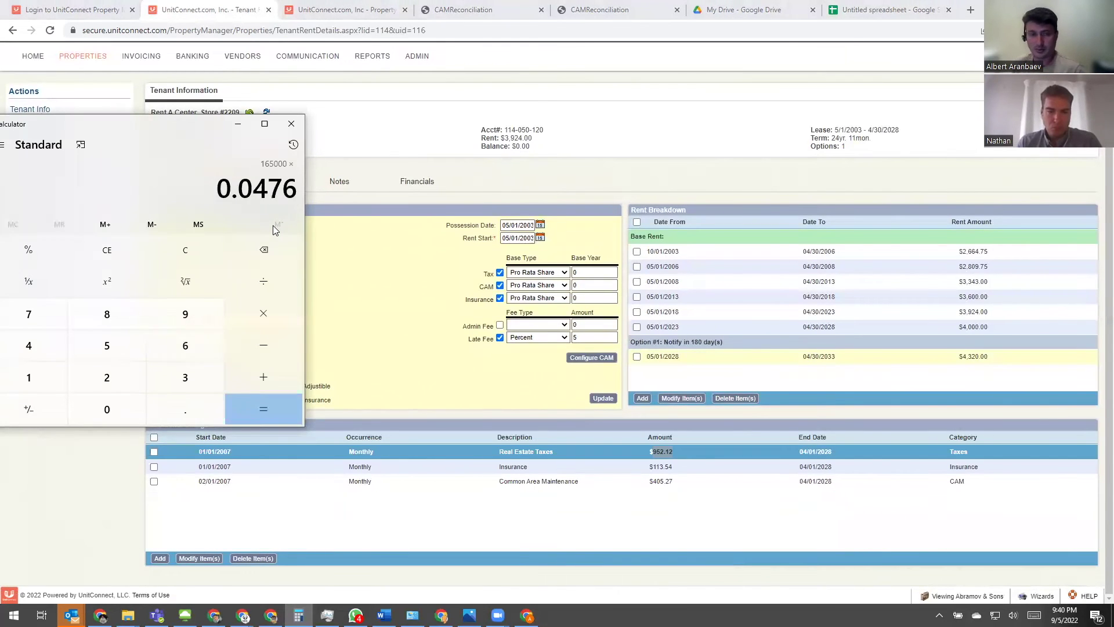
{"action": "key", "text": "Return"}
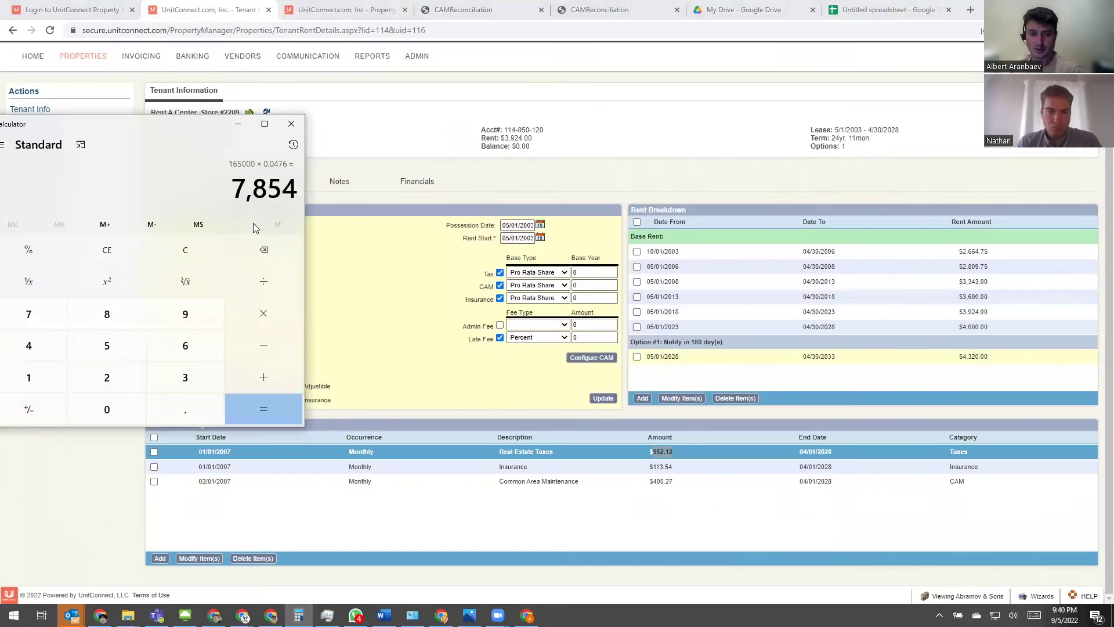
{"action": "left_click_drag", "start_coordinate": [238, 187], "coordinate": [302, 130]}
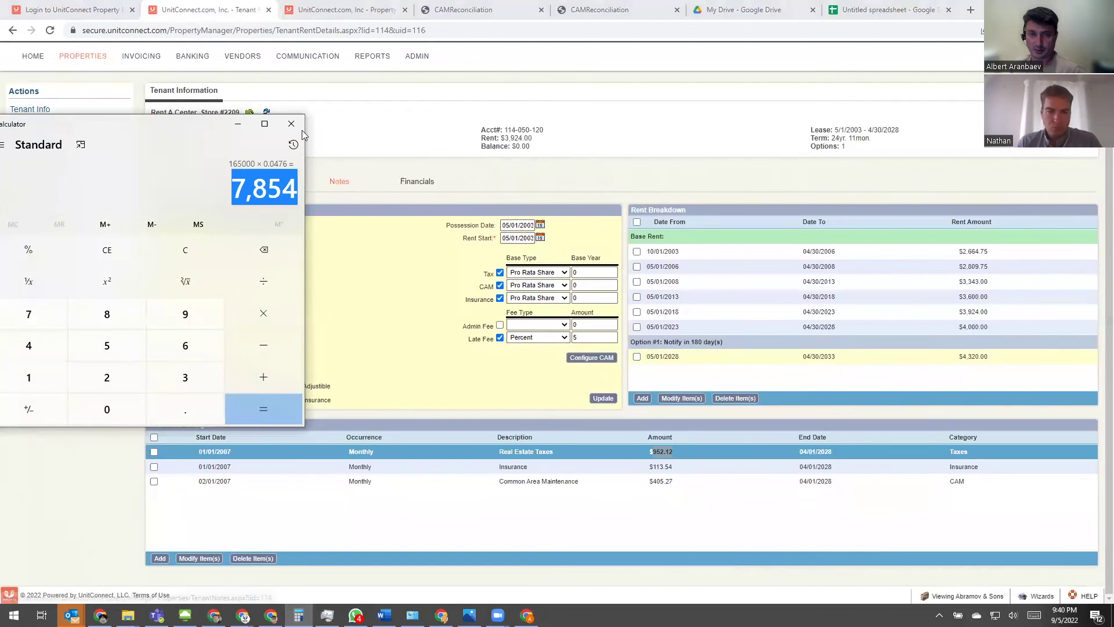
{"action": "left_click", "coordinate": [343, 10]}
{"action": "left_click", "coordinate": [268, 274]}
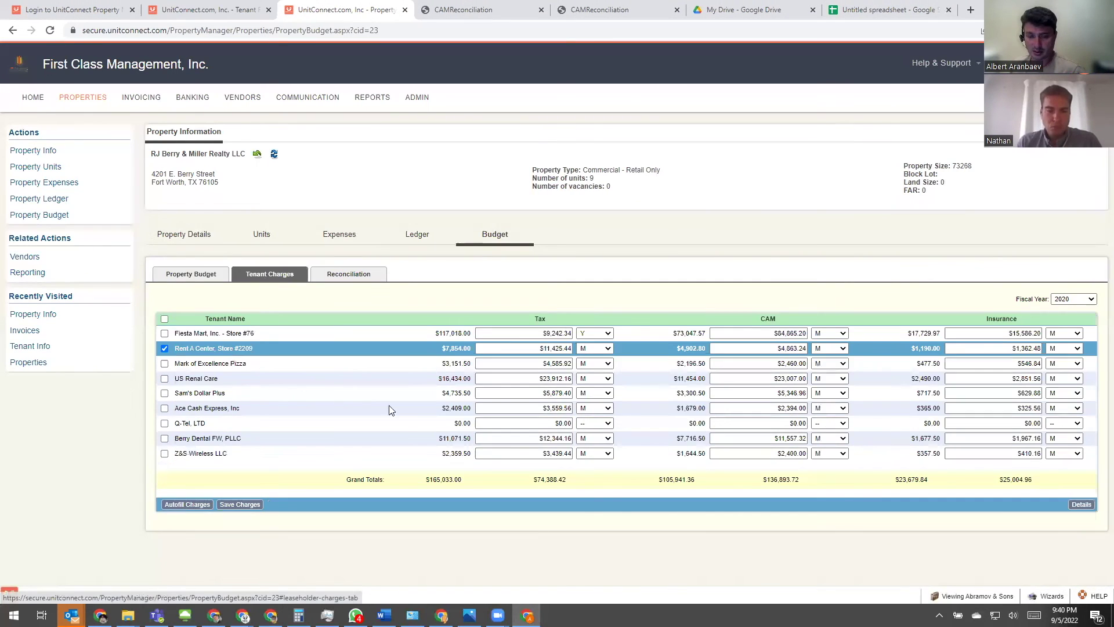
- Set Rent A Center's tax charge to 7854 and move on through its CAM and insurance charges
{"action": "left_click_drag", "start_coordinate": [445, 349], "coordinate": [573, 351]}
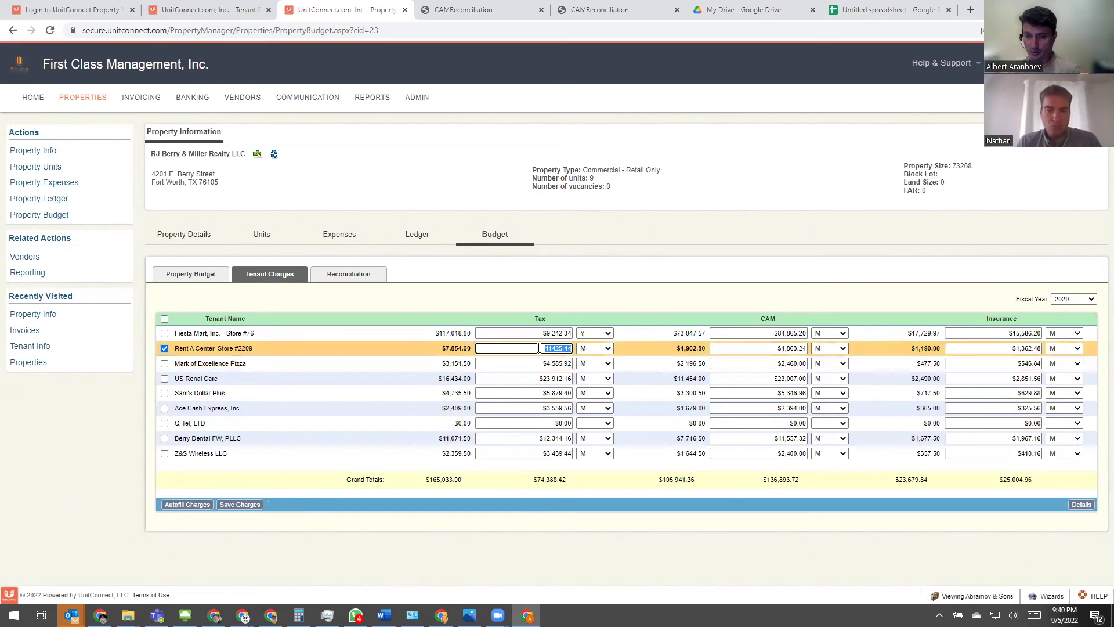
{"action": "type", "text": "78"}
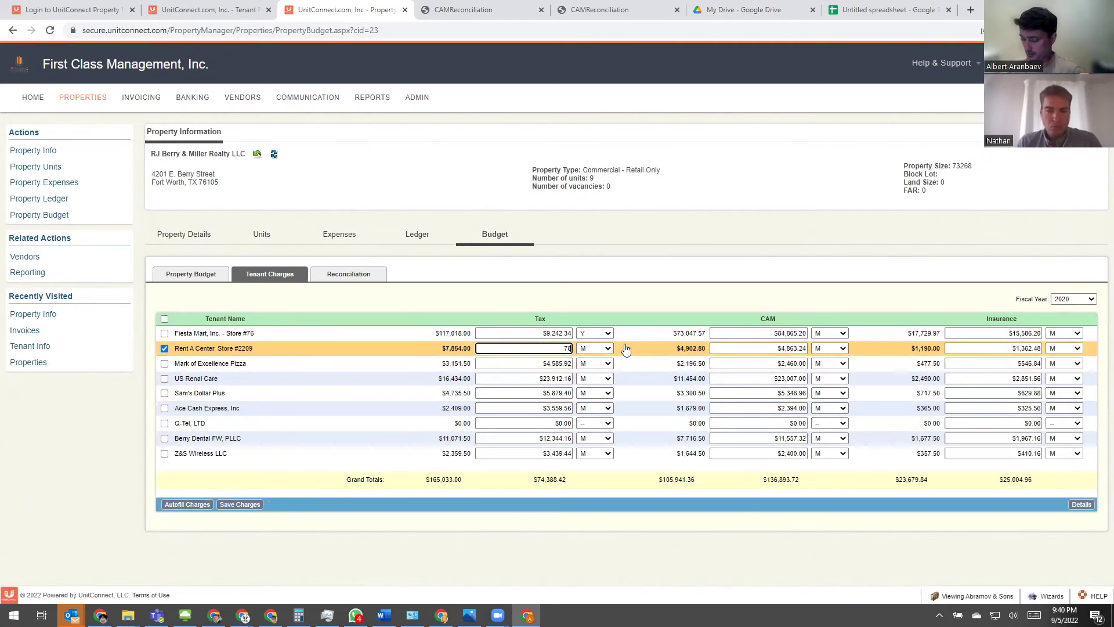
{"action": "type", "text": "54"}
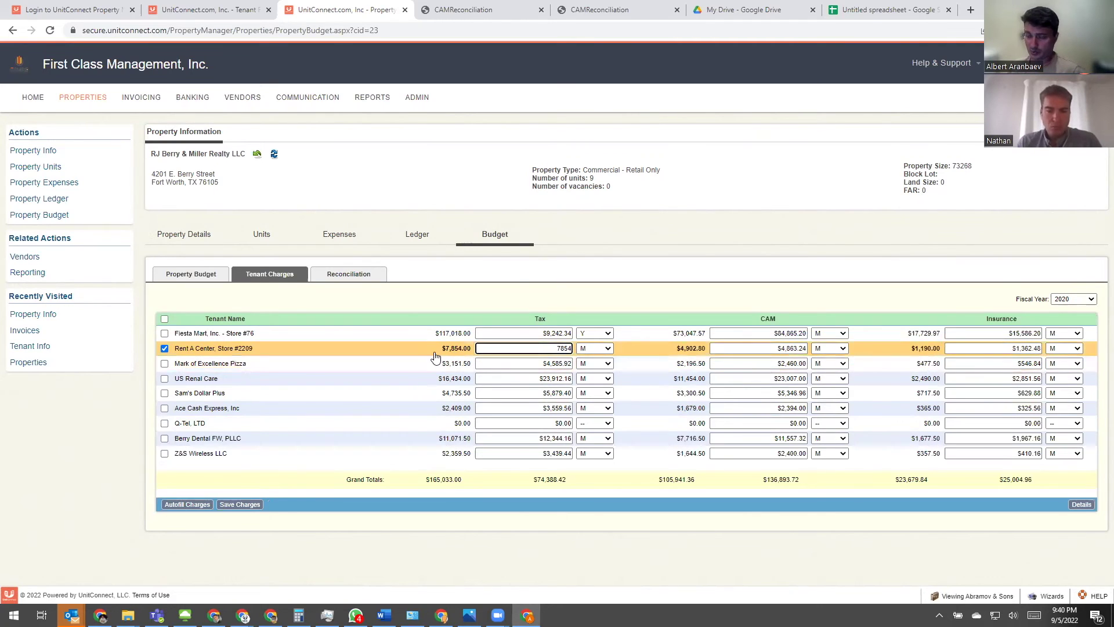
{"action": "left_click", "coordinate": [664, 352]}
{"action": "left_click", "coordinate": [743, 347]}
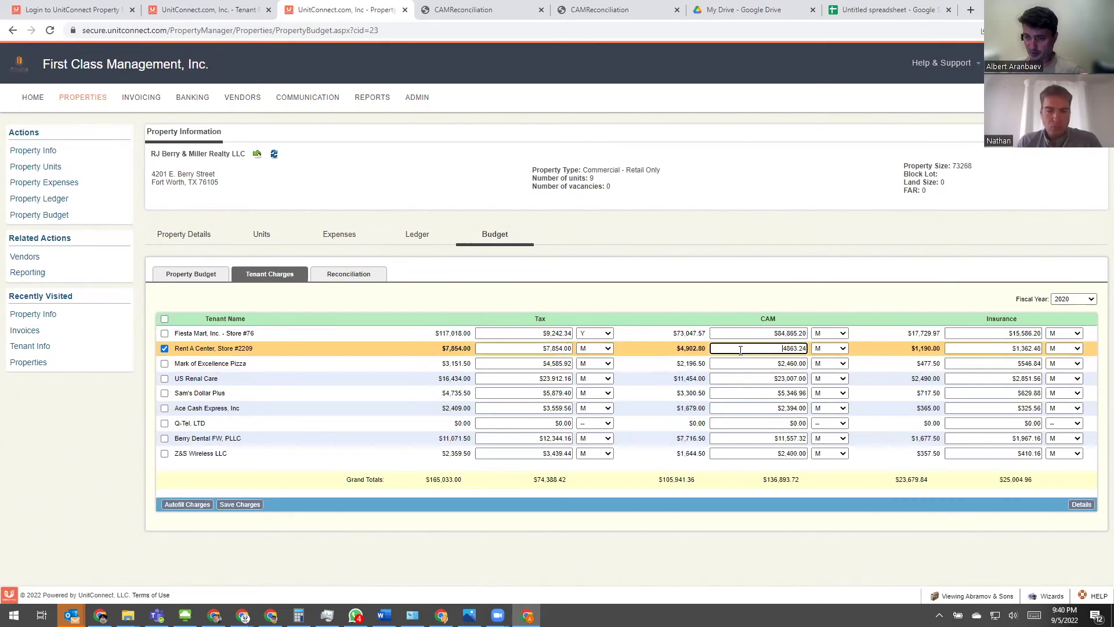
{"action": "key", "text": "Tab"}
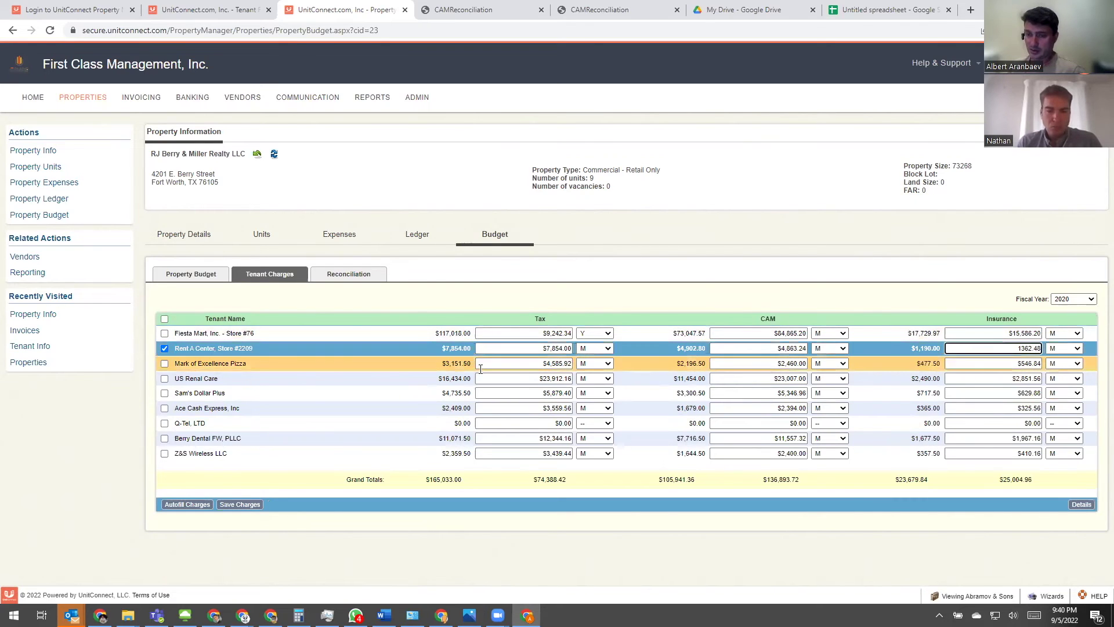
- Set Rent A Center's tax charge to 8,000 and its CAM charge to 5,200, then select its insurance amount
{"action": "left_click", "coordinate": [516, 349]}
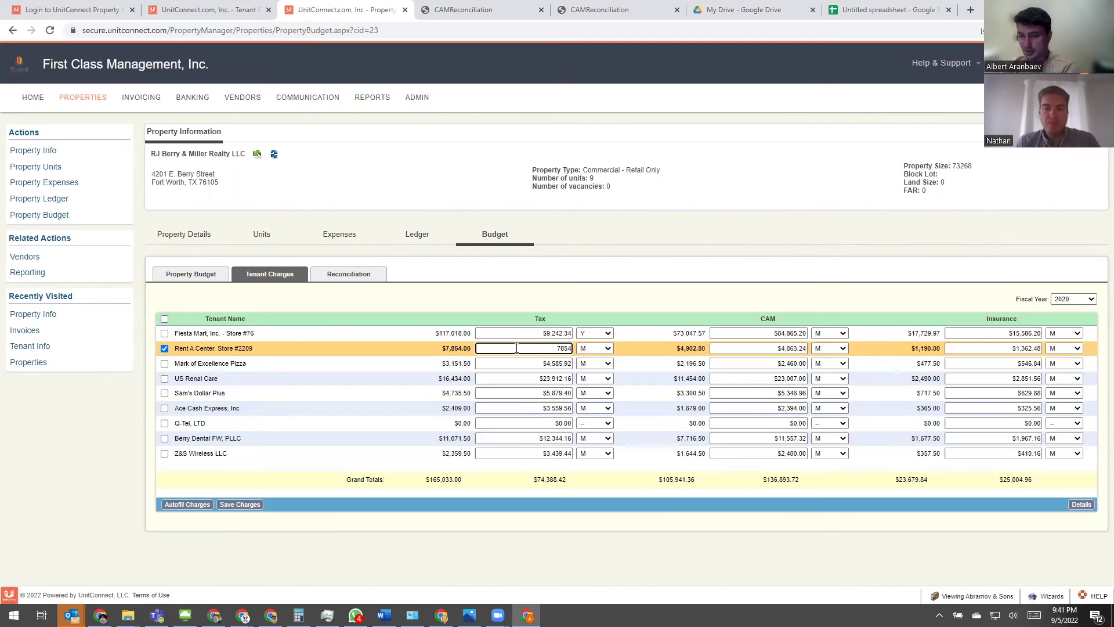
{"action": "double_click", "coordinate": [556, 347]}
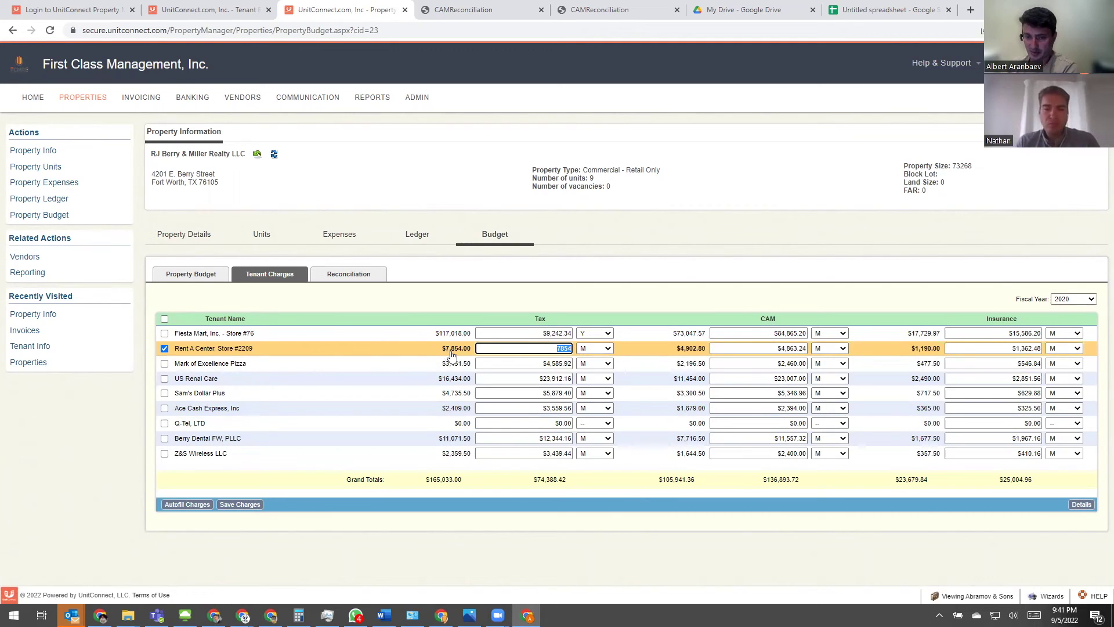
{"action": "type", "text": "8,000"}
{"action": "key", "text": "Tab"}
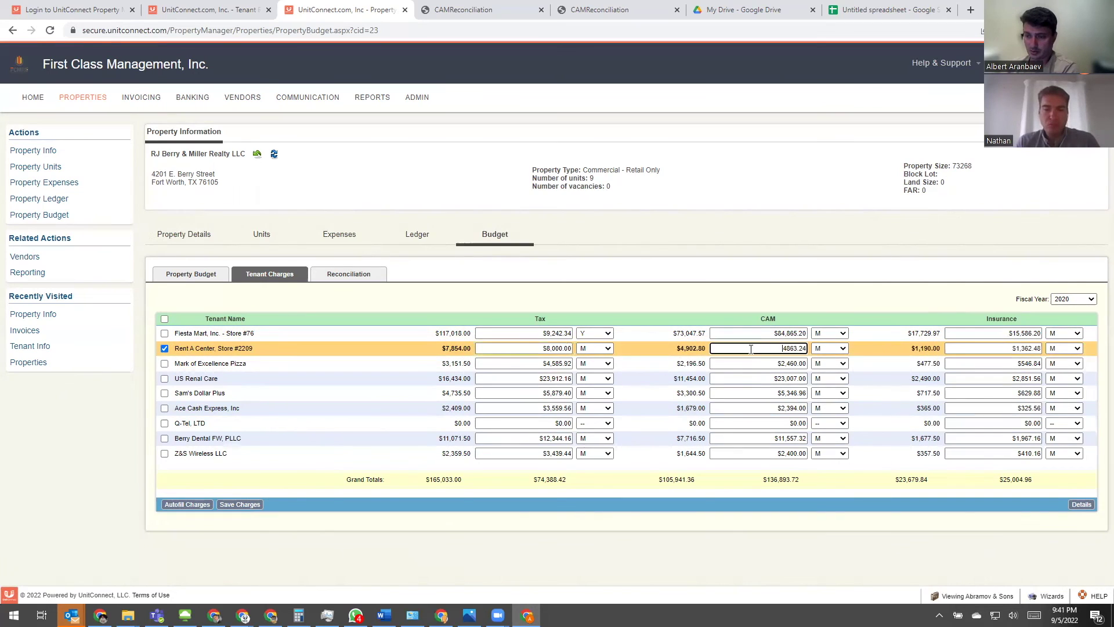
{"action": "key", "text": "BackSpace"}
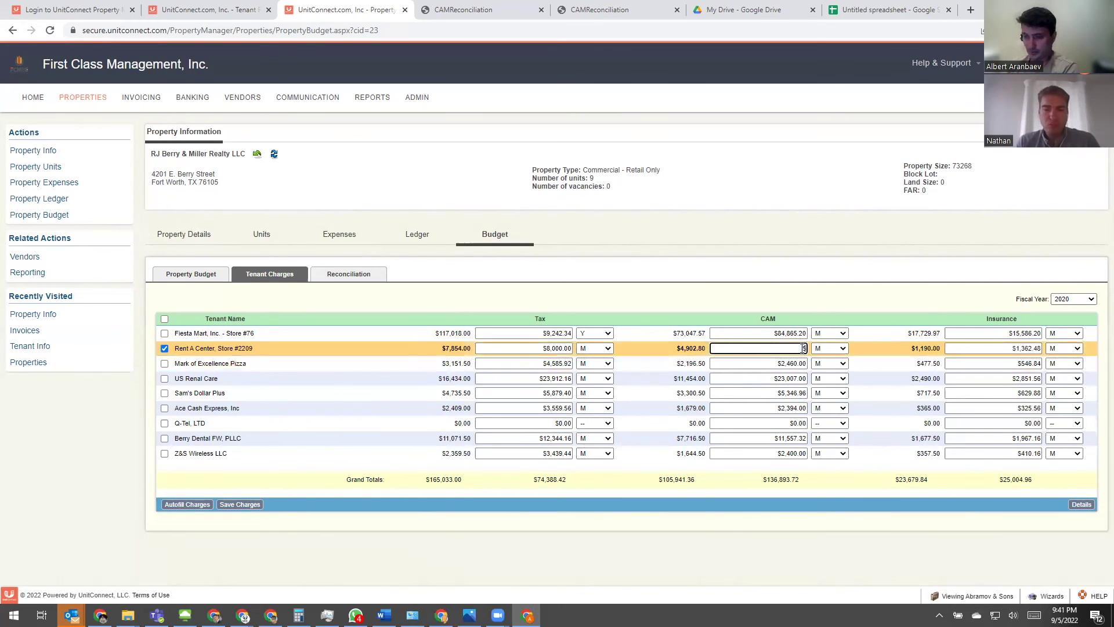
{"action": "type", "text": "5200"}
{"action": "key", "text": "Tab"}
{"action": "left_click", "coordinate": [972, 351]}
{"action": "double_click", "coordinate": [995, 347]}
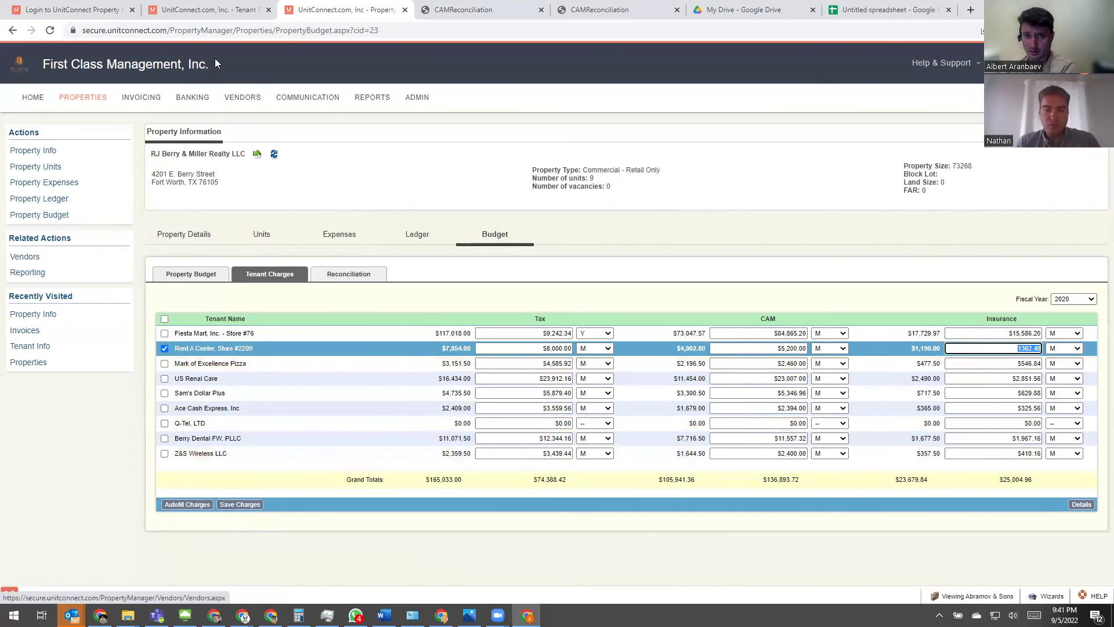
- Switch to Rent A Center's rent details and highlight the monthly Real Estate Taxes amount in the additional charges
{"action": "left_click", "coordinate": [228, 13]}
{"action": "double_click", "coordinate": [664, 452]}
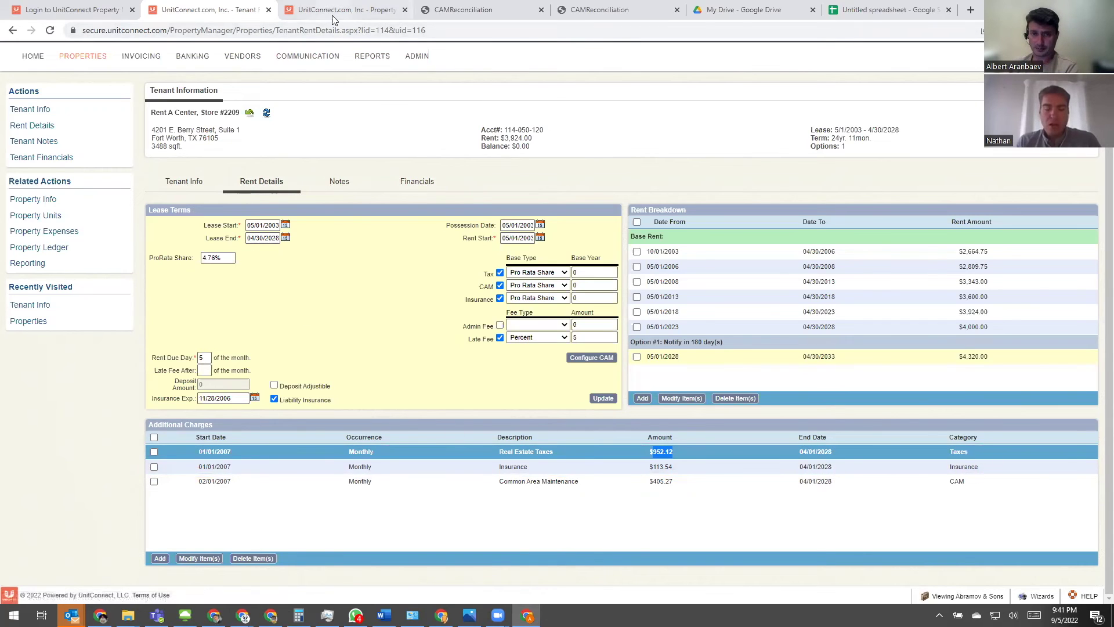
{"action": "mouse_move", "coordinate": [332, 18]}
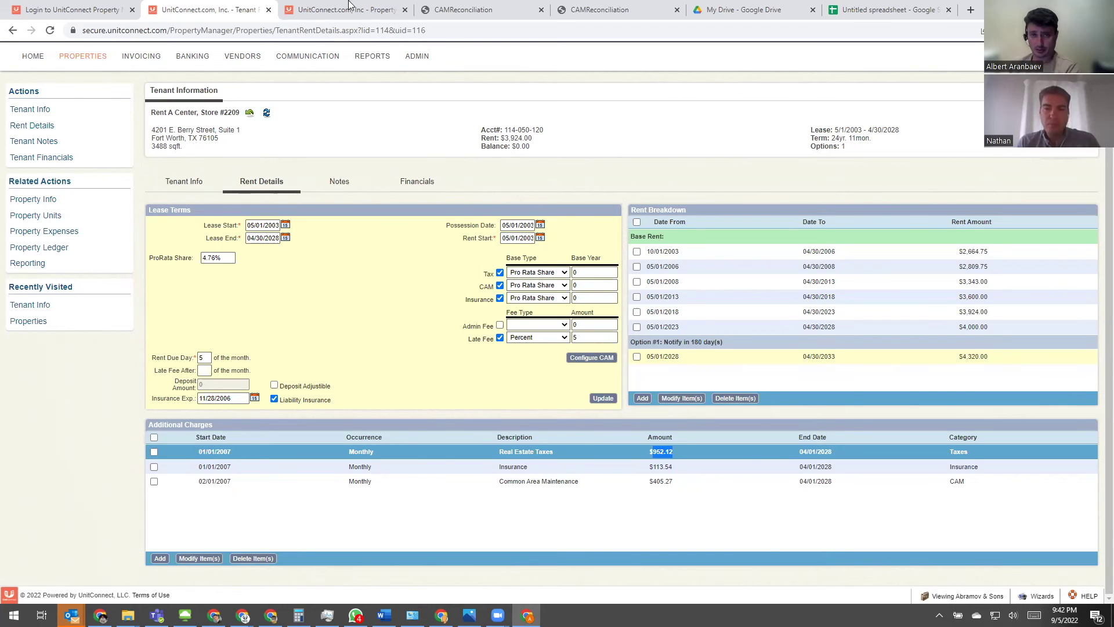
- Review the property budget and tenant charges, then examine Rent A Center's additional charges again
{"action": "left_click", "coordinate": [332, 16]}
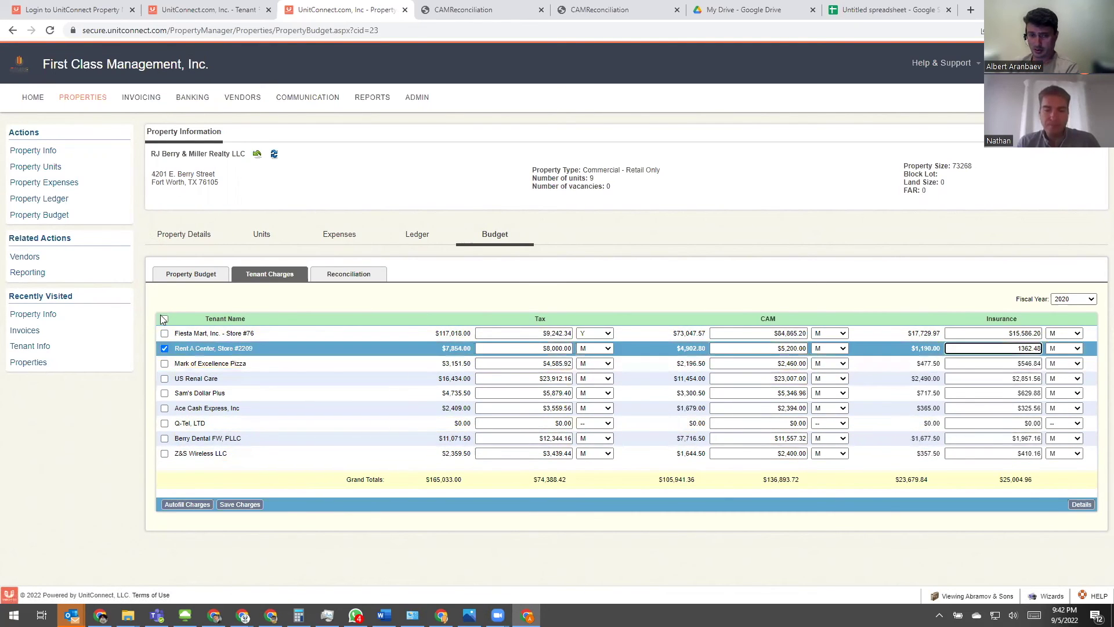
{"action": "left_click", "coordinate": [189, 276]}
{"action": "left_click", "coordinate": [261, 277]}
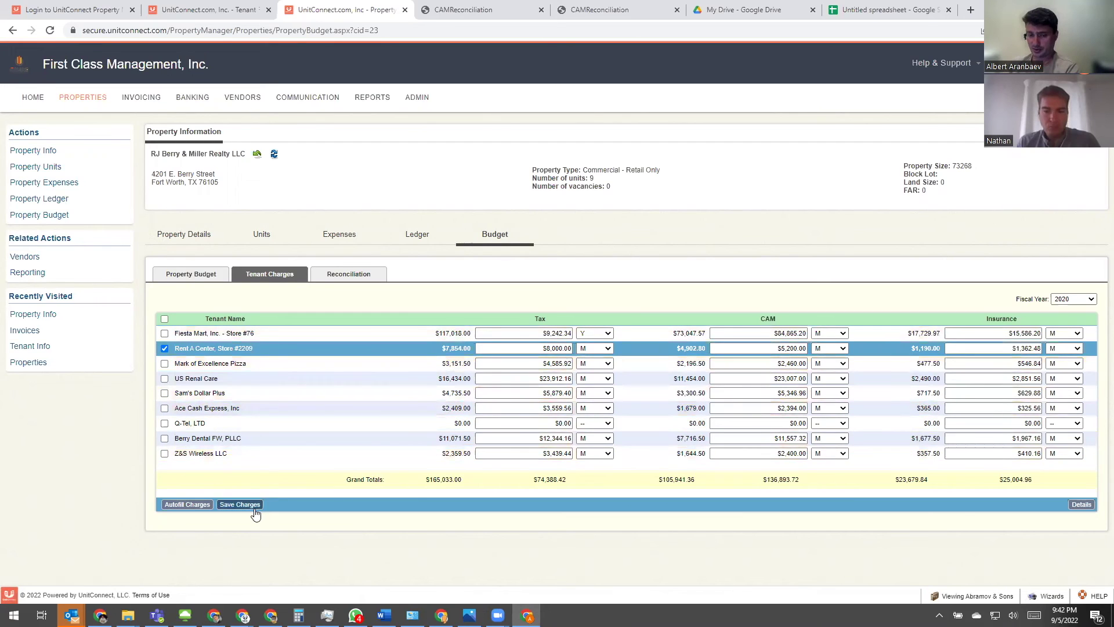
{"action": "left_click", "coordinate": [213, 12]}
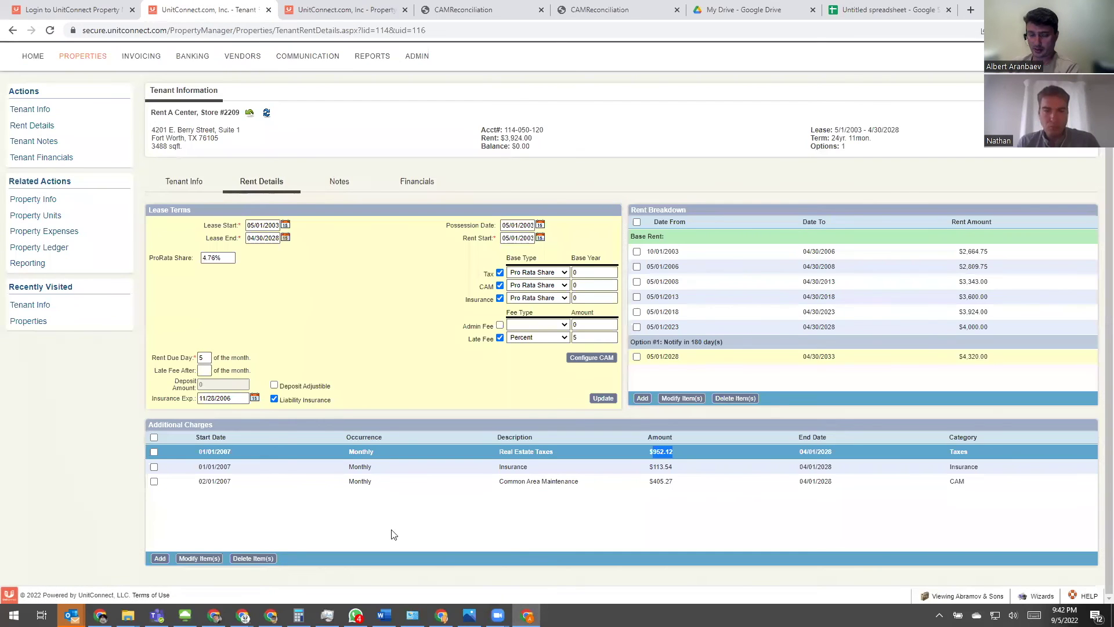
{"action": "left_click", "coordinate": [630, 516]}
- Return to the tenant charges and check the tax billing frequency options for Fiesta Mart, Inc. - Store #76, choosing Y
{"action": "left_click", "coordinate": [325, 9]}
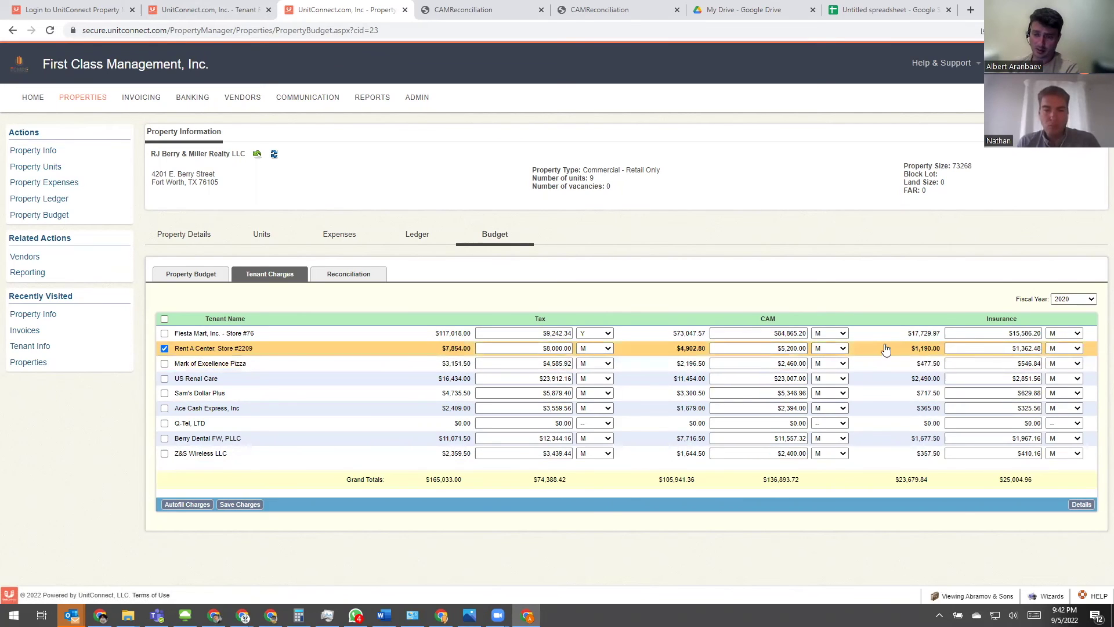
{"action": "left_click", "coordinate": [302, 333]}
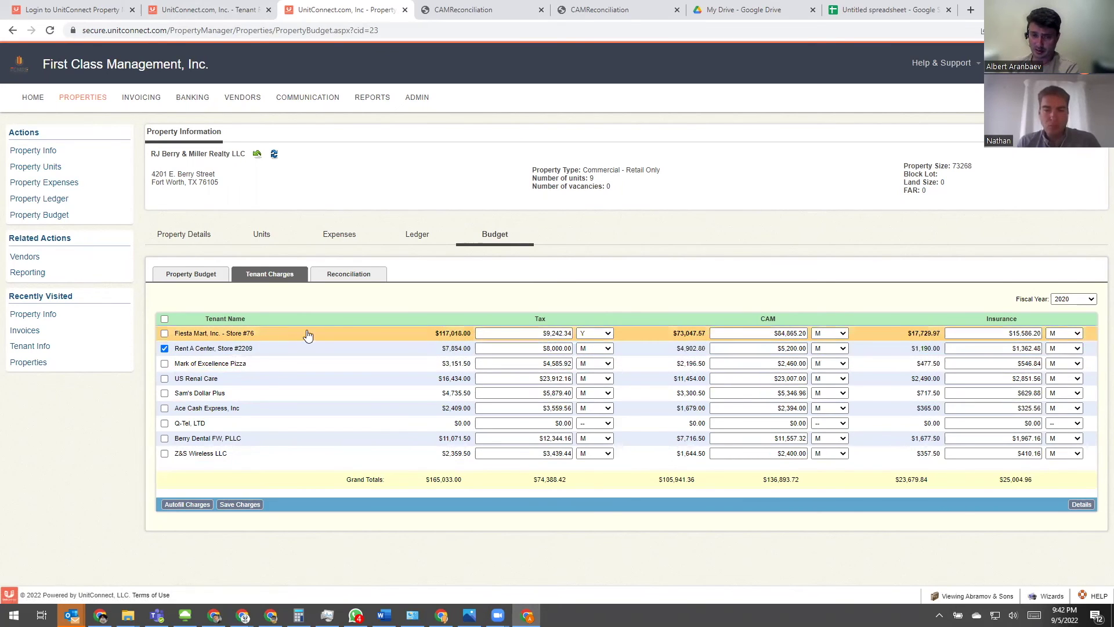
{"action": "left_click", "coordinate": [609, 336]}
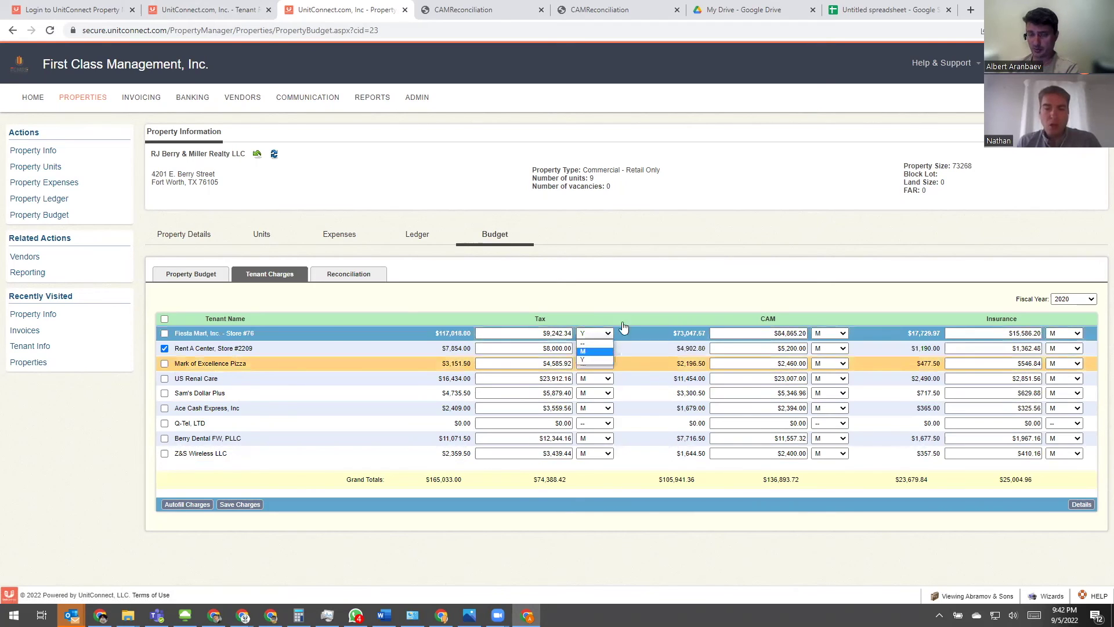
{"action": "left_click", "coordinate": [597, 358]}
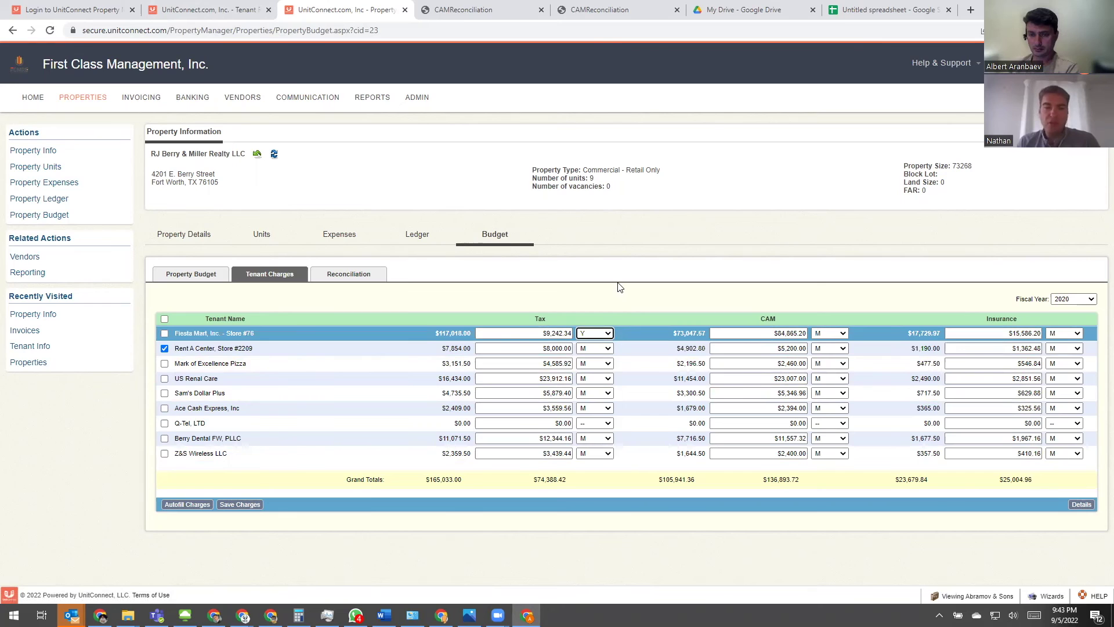
- Open the rent details of Fiesta Mart, Inc. - Store #76 and examine its rent start date and additional charges down to the tax items
{"action": "left_click", "coordinate": [186, 9]}
{"action": "scroll", "coordinate": [250, 187], "scroll_direction": "up", "scroll_amount": 1}
{"action": "left_click", "coordinate": [250, 154]}
{"action": "left_click", "coordinate": [224, 154]}
{"action": "left_click", "coordinate": [215, 164]}
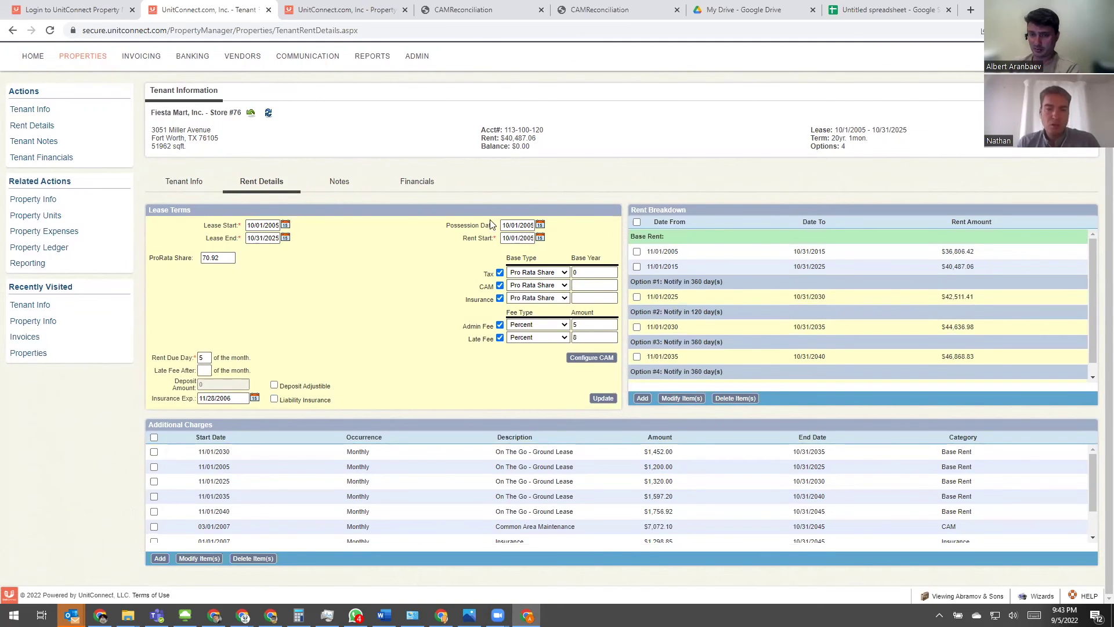
{"action": "left_click_drag", "start_coordinate": [463, 238], "coordinate": [492, 235]}
{"action": "double_click", "coordinate": [506, 236]}
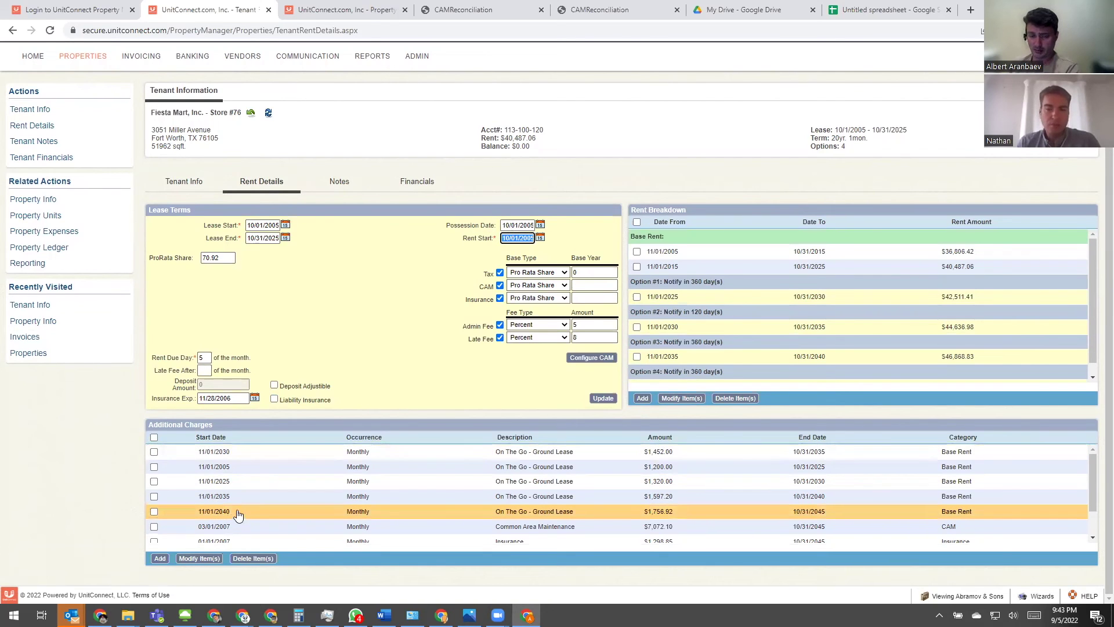
{"action": "scroll", "coordinate": [243, 517], "scroll_direction": "down", "scroll_amount": 2}
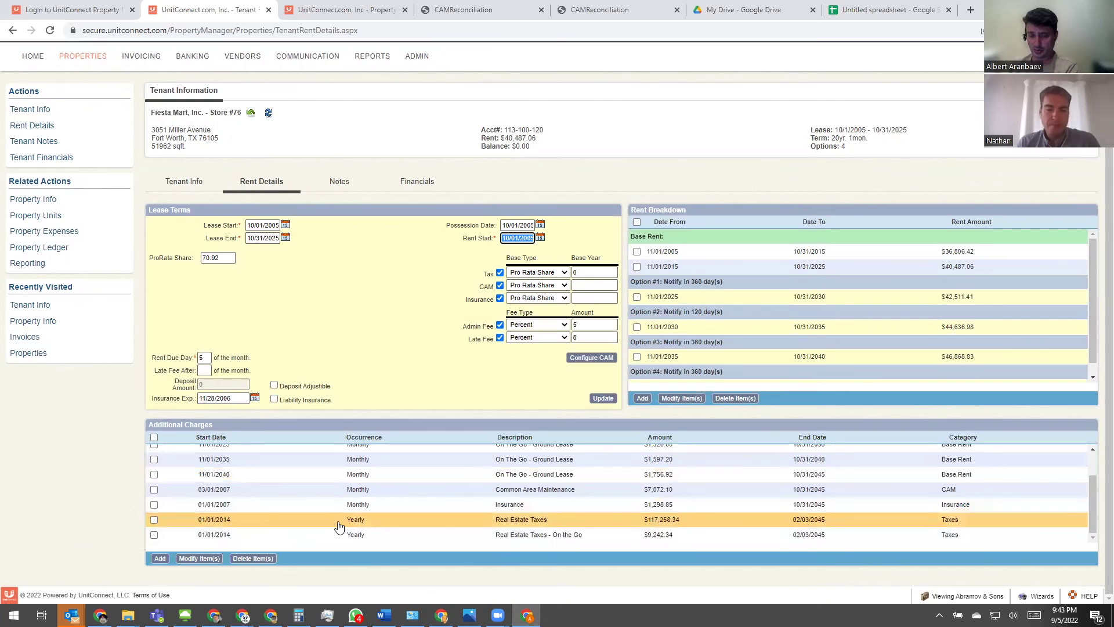
- Open Fiesta Mart's yearly Real Estate Taxes charge for modification, inspect its start date, and cancel without saving
{"action": "left_click", "coordinate": [208, 525]}
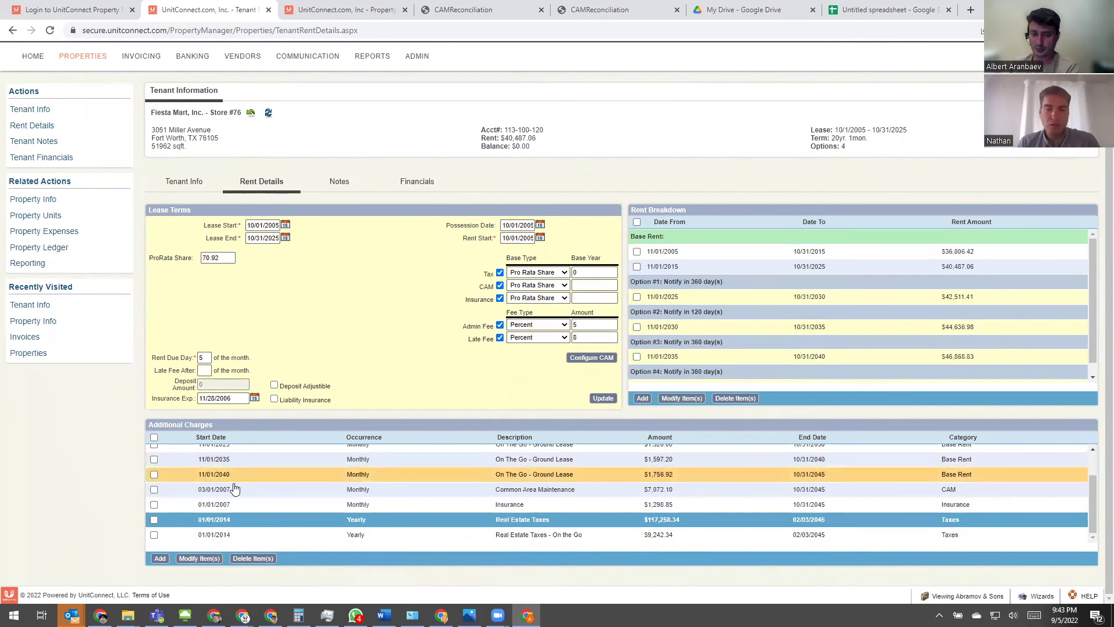
{"action": "left_click", "coordinate": [154, 519]}
{"action": "left_click", "coordinate": [206, 558]}
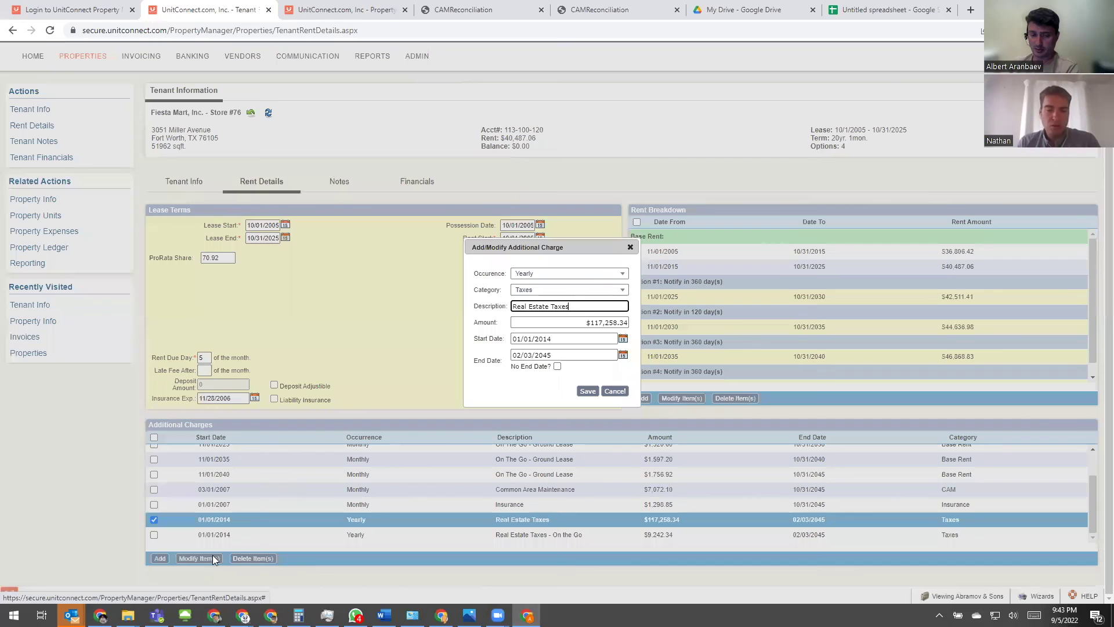
{"action": "left_click", "coordinate": [556, 338]}
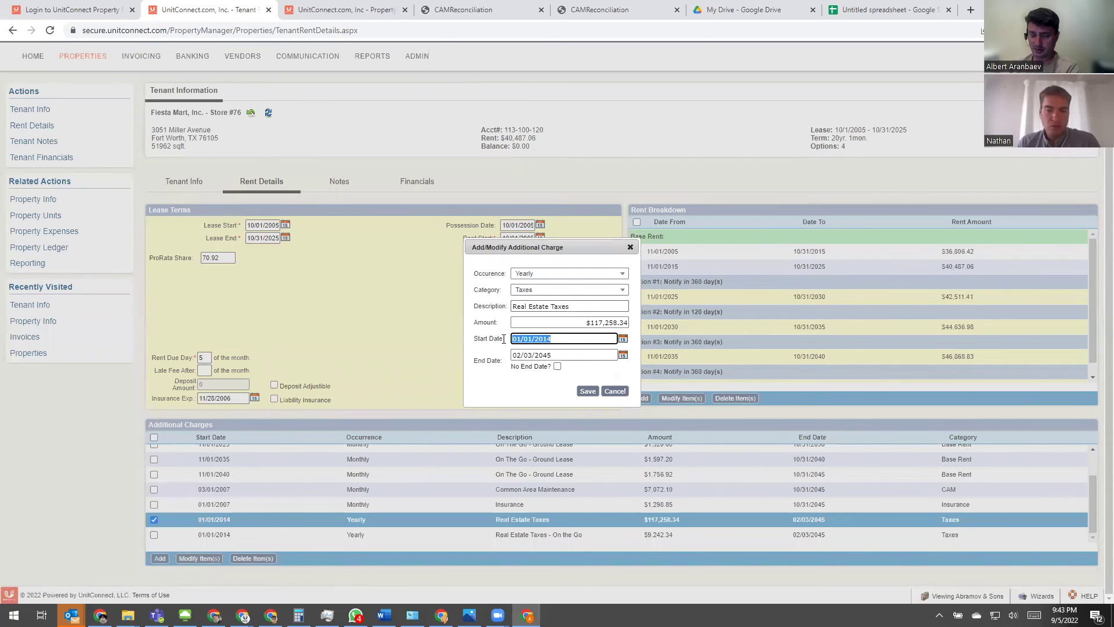
{"action": "left_click", "coordinate": [621, 398]}
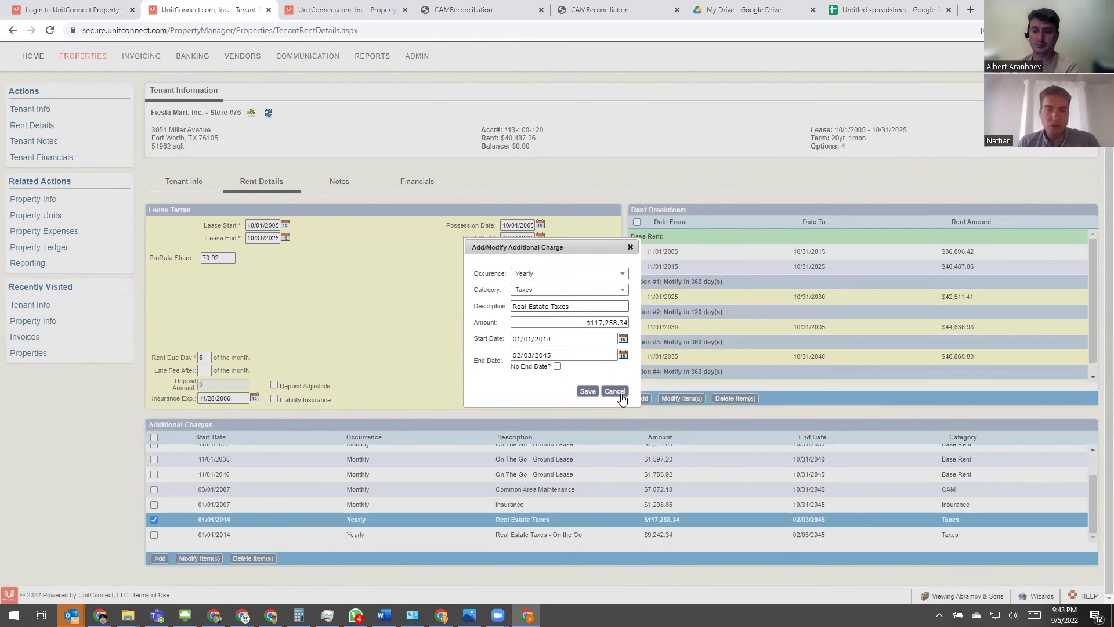
{"action": "scroll", "coordinate": [329, 326], "scroll_direction": "up", "scroll_amount": 1}
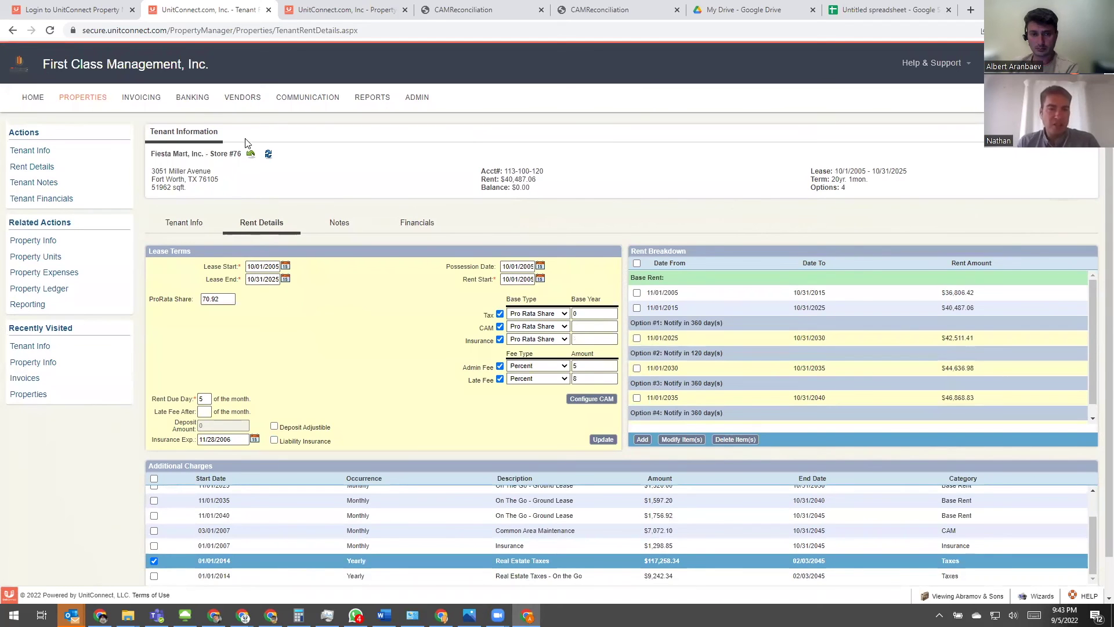
- Open the property's 2018 reconciliation and set the CAM balance due for Rent A Center, Store #2209 to 0
{"action": "left_click", "coordinate": [353, 16]}
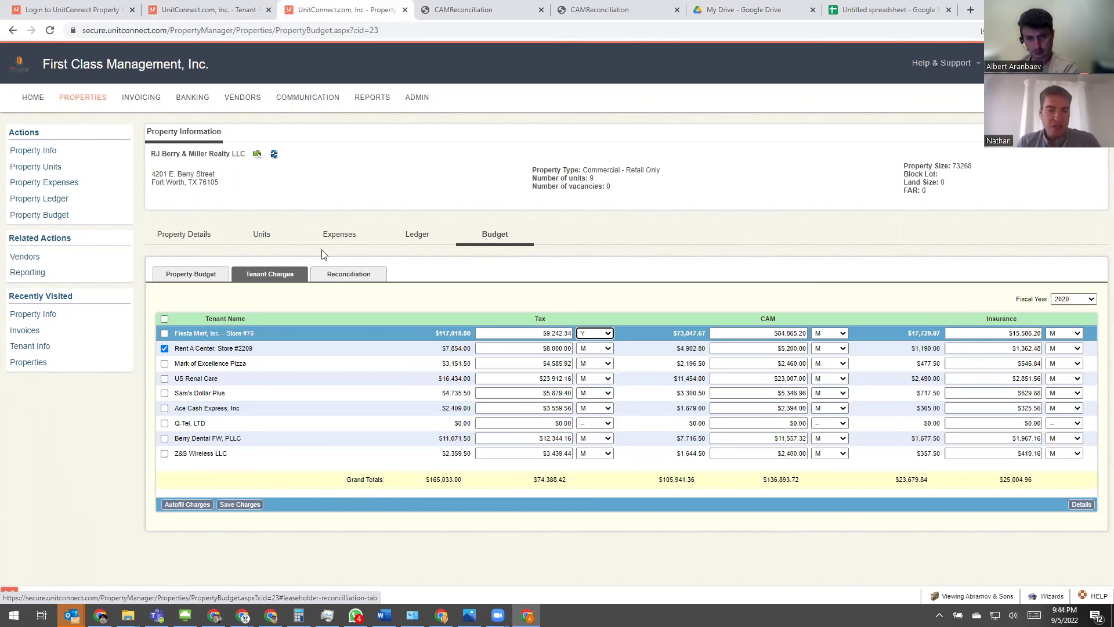
{"action": "left_click", "coordinate": [342, 276]}
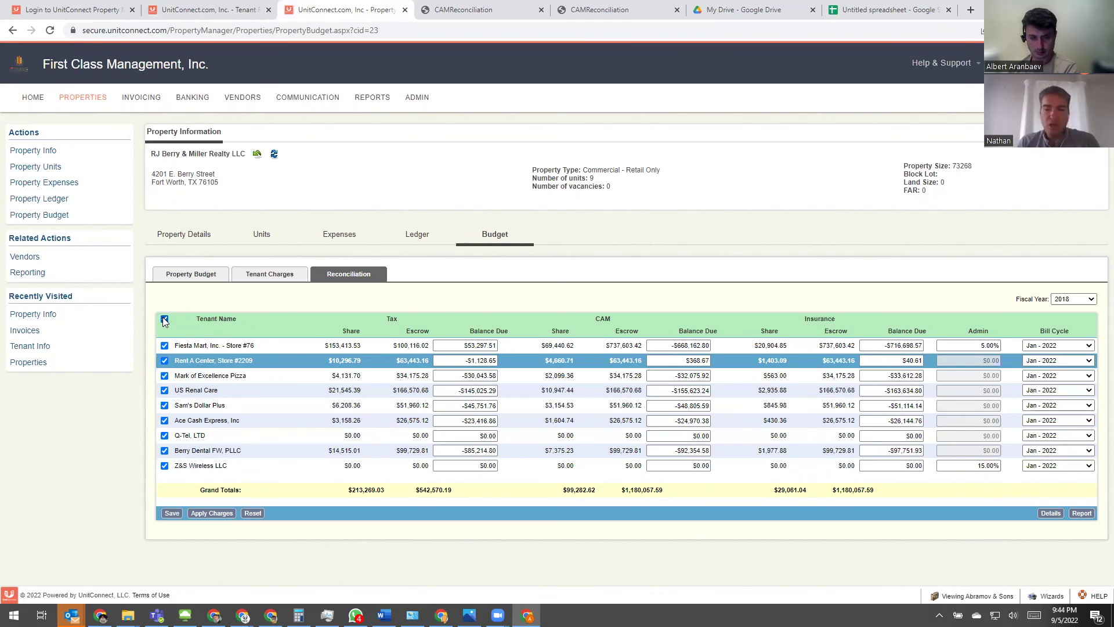
{"action": "left_click", "coordinate": [449, 358]}
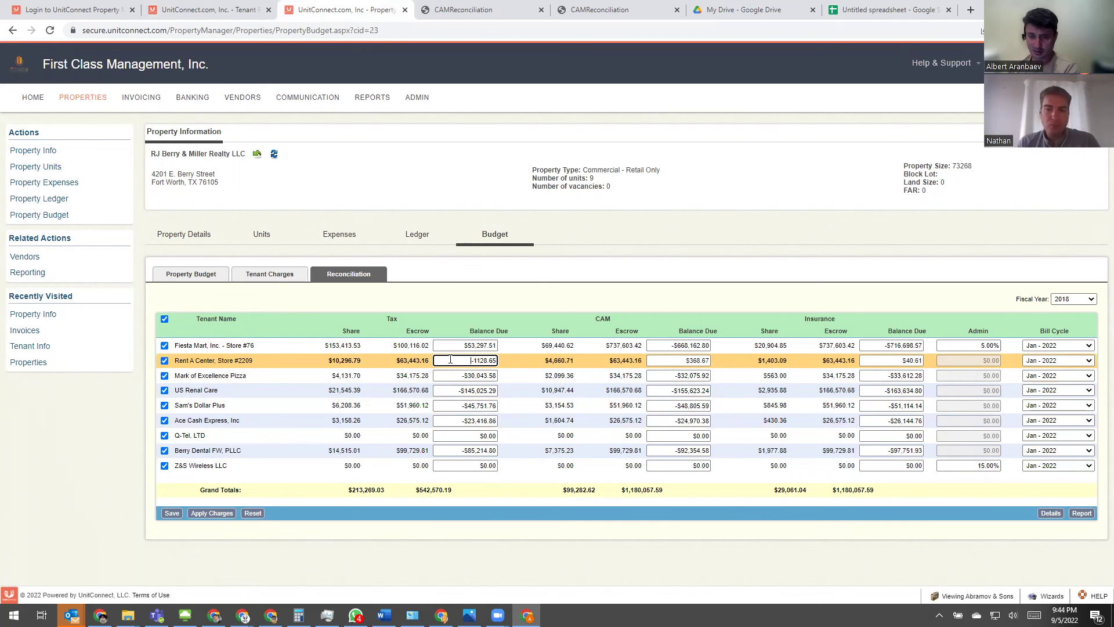
{"action": "double_click", "coordinate": [677, 356]}
{"action": "type", "text": "0"}
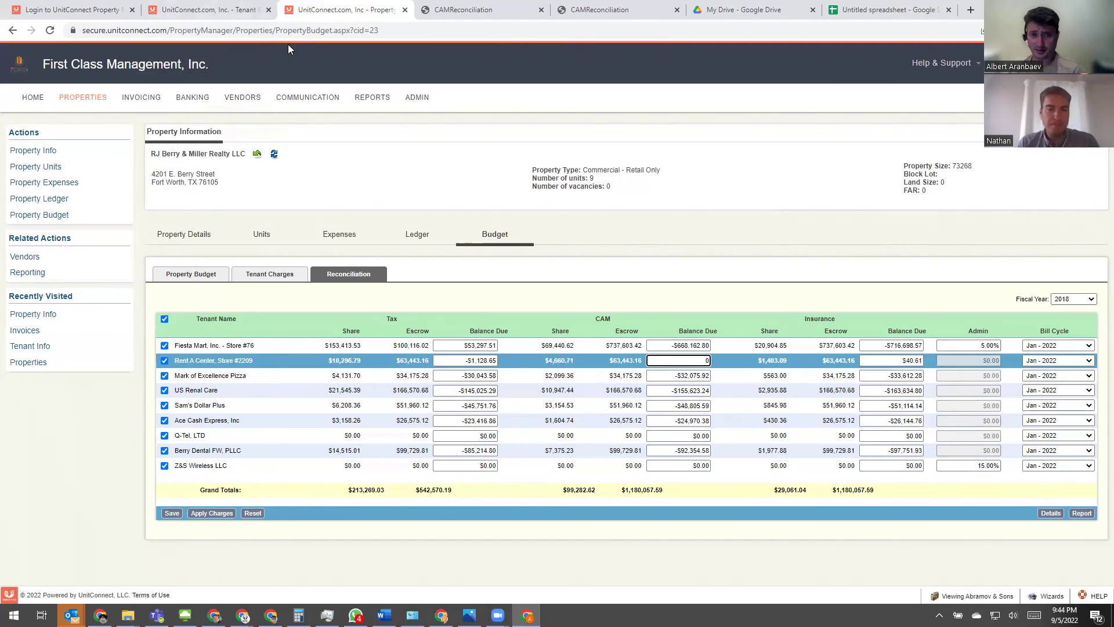
- Return to the tenant rent details and switch the tenant to Rent A Center, Store #2209
{"action": "mouse_move", "coordinate": [217, 10]}
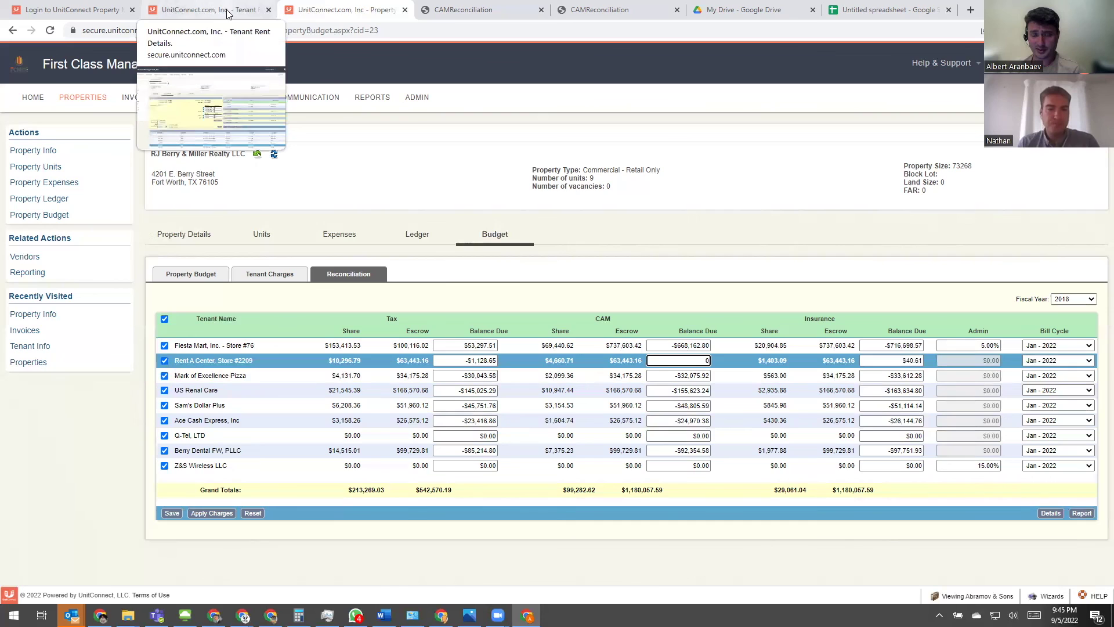
{"action": "left_click", "coordinate": [213, 8]}
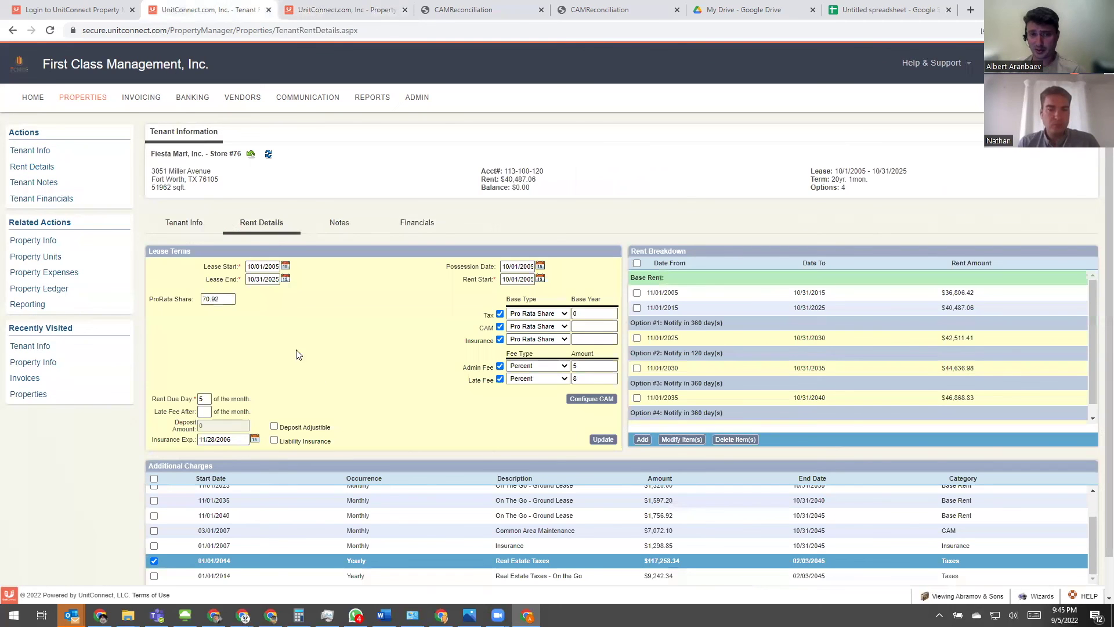
{"action": "left_click", "coordinate": [250, 155]}
{"action": "left_click", "coordinate": [231, 155]}
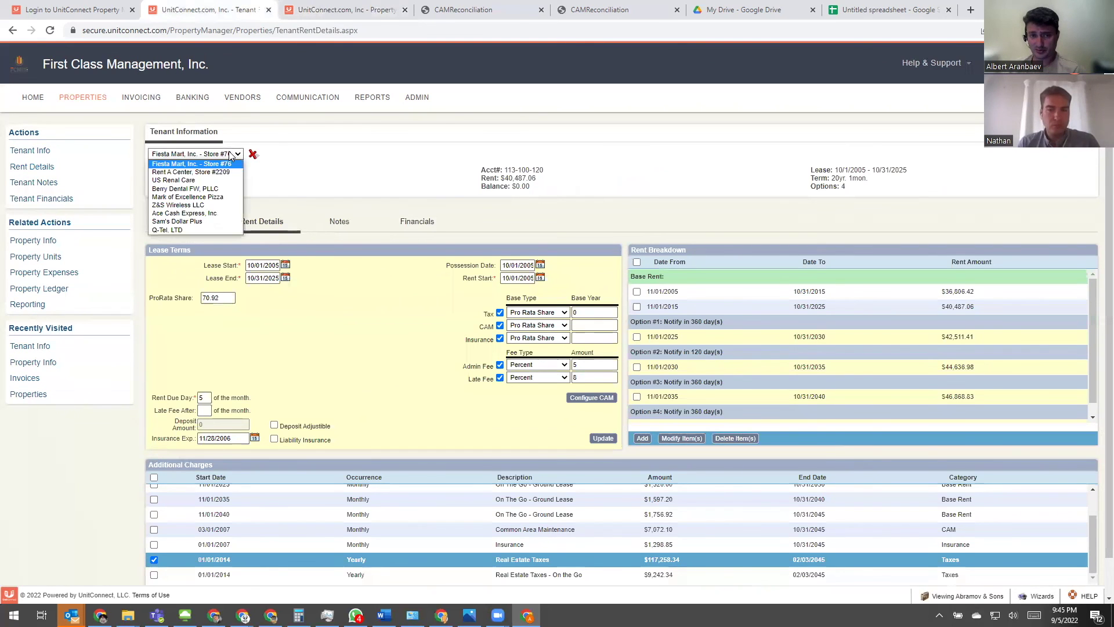
{"action": "left_click", "coordinate": [223, 171]}
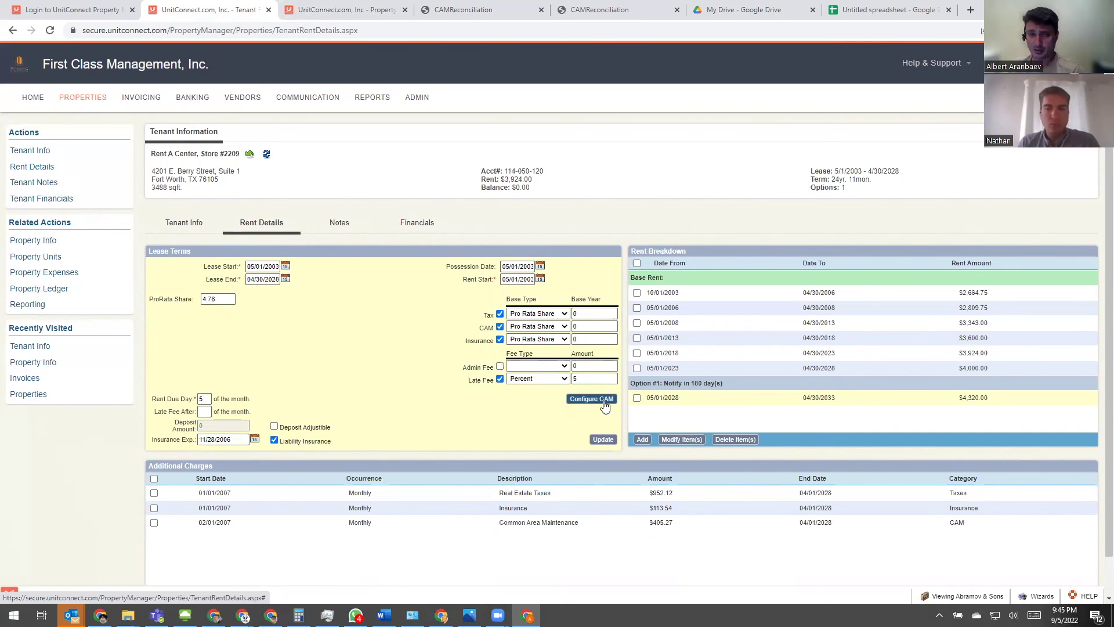
- Examine the Management Fees line in Rent A Center's existing 2018 CAM Reconciliation report
{"action": "left_click", "coordinate": [470, 12]}
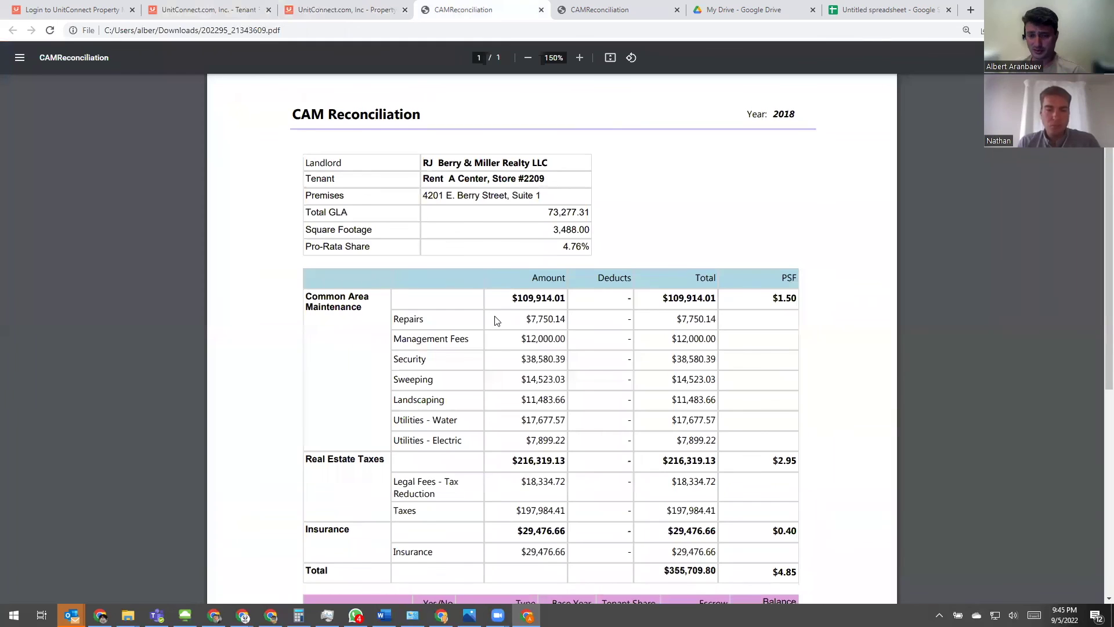
{"action": "scroll", "coordinate": [464, 277], "scroll_direction": "down", "scroll_amount": 2}
{"action": "scroll", "coordinate": [464, 276], "scroll_direction": "up", "scroll_amount": 2}
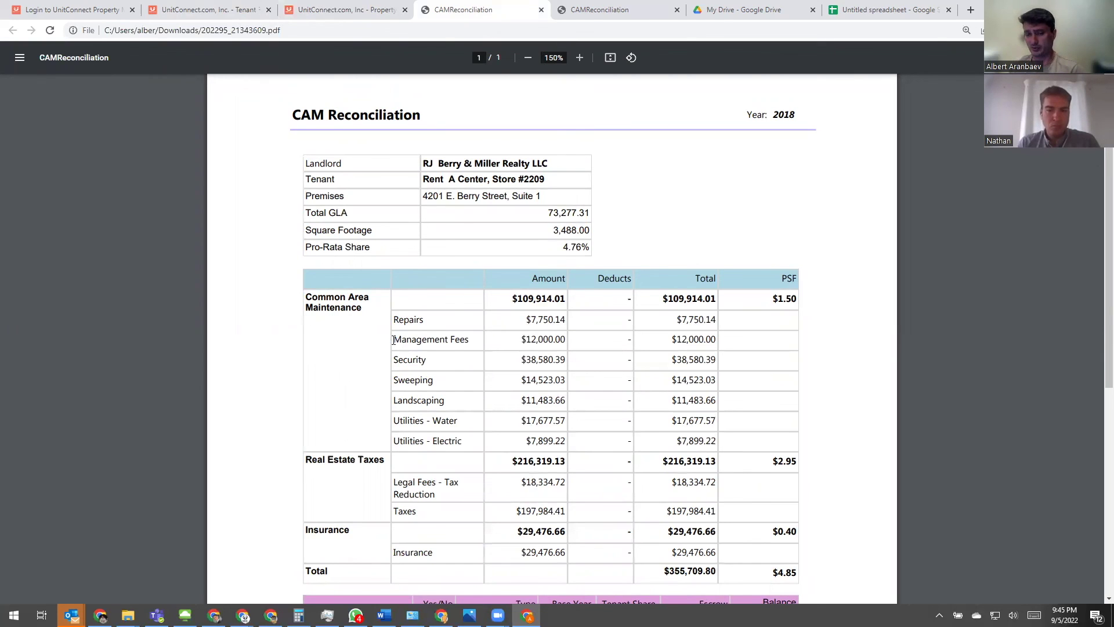
{"action": "left_click_drag", "start_coordinate": [394, 341], "coordinate": [711, 341]}
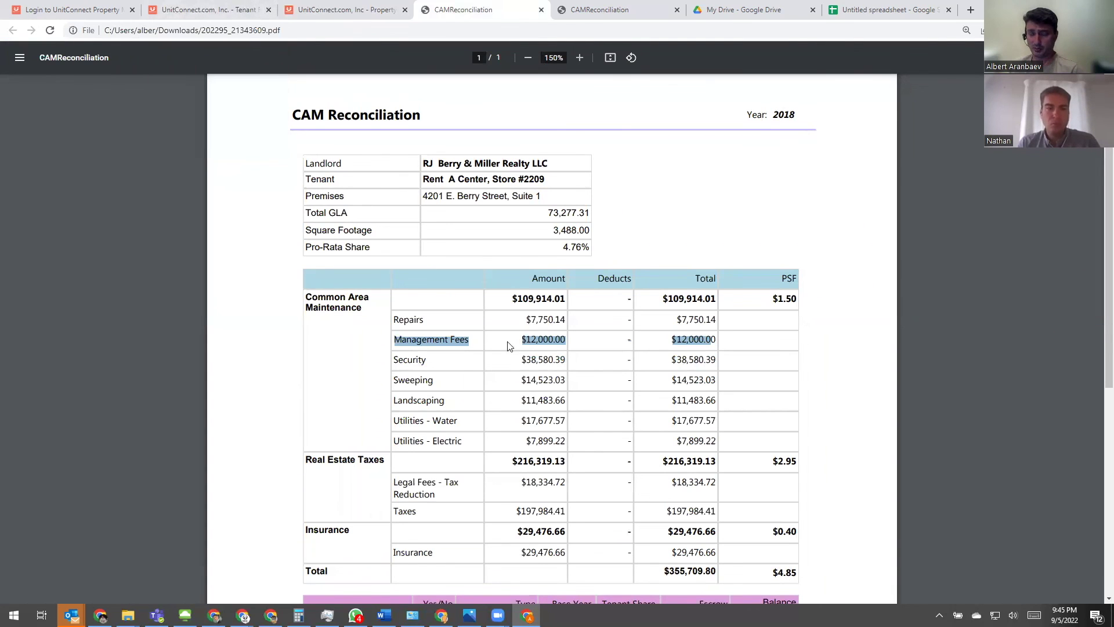
{"action": "scroll", "coordinate": [520, 373], "scroll_direction": "down", "scroll_amount": 3}
{"action": "scroll", "coordinate": [521, 373], "scroll_direction": "up", "scroll_amount": 3}
- Add Management Fees to Rent A Center's CAM configuration as a Percentage charge of 0.00% and save it
{"action": "left_click", "coordinate": [206, 11]}
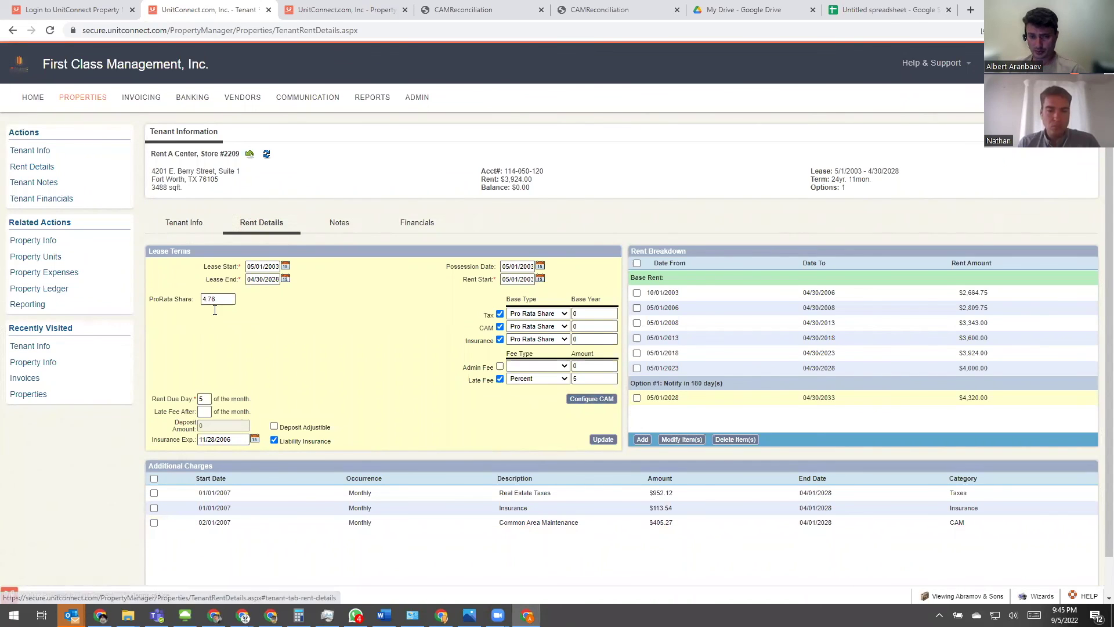
{"action": "left_click", "coordinate": [589, 400]}
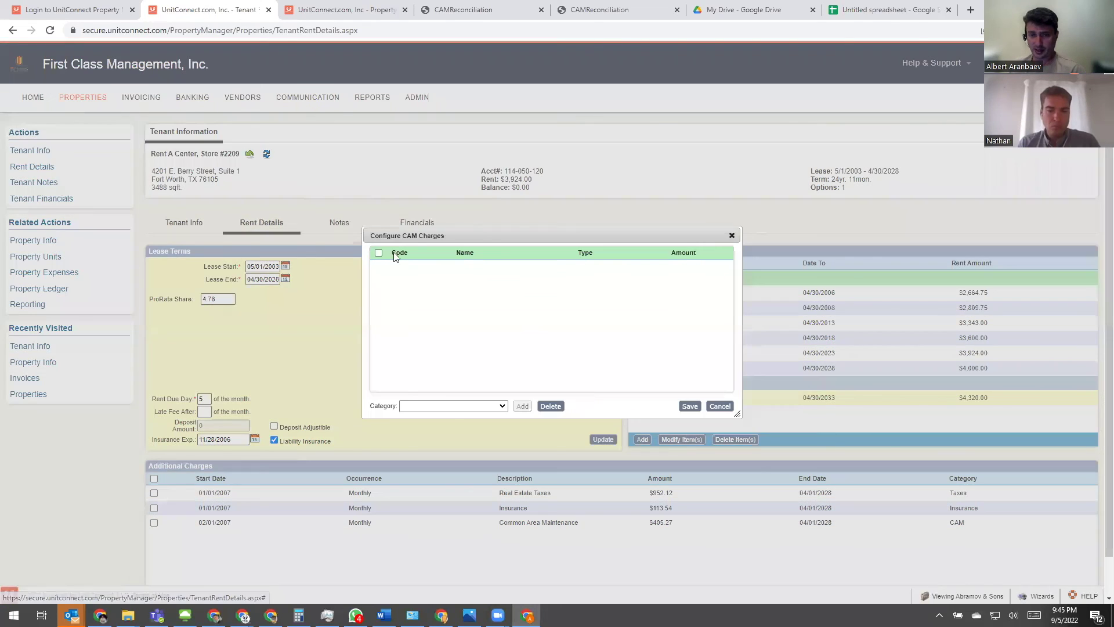
{"action": "left_click", "coordinate": [419, 406]}
{"action": "scroll", "coordinate": [459, 489], "scroll_direction": "down", "scroll_amount": 2}
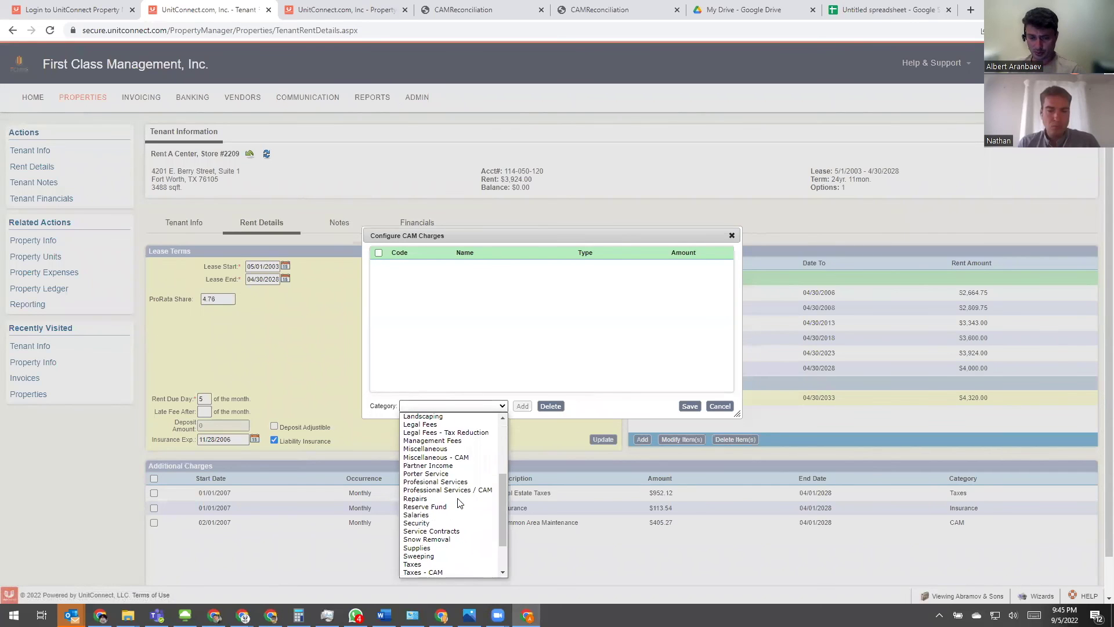
{"action": "left_click", "coordinate": [432, 441]}
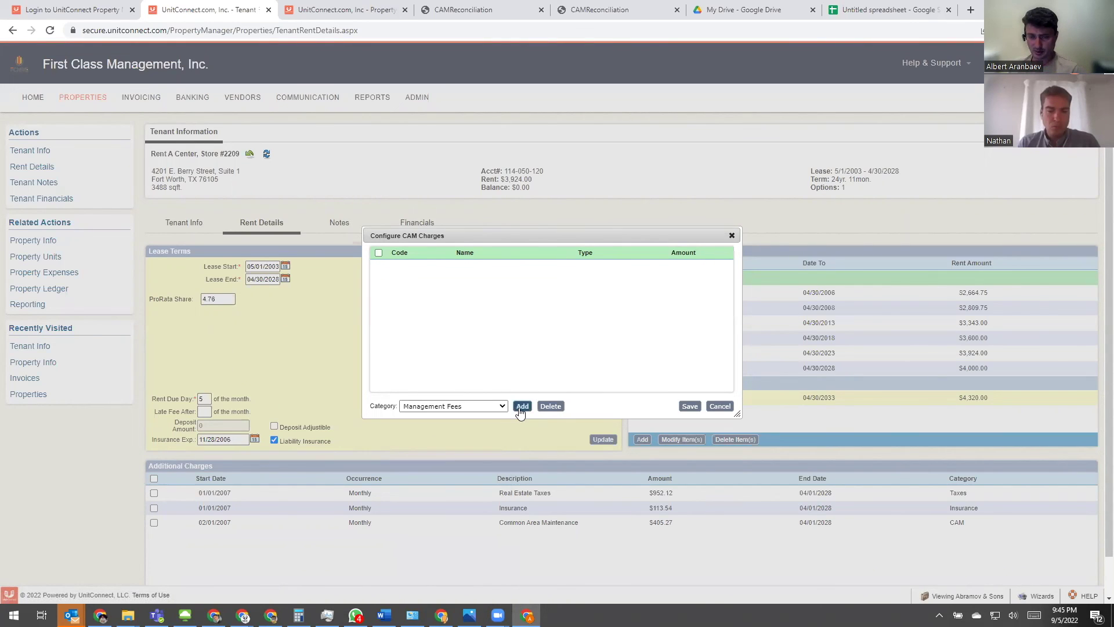
{"action": "left_click", "coordinate": [523, 406]}
{"action": "left_click", "coordinate": [616, 266]}
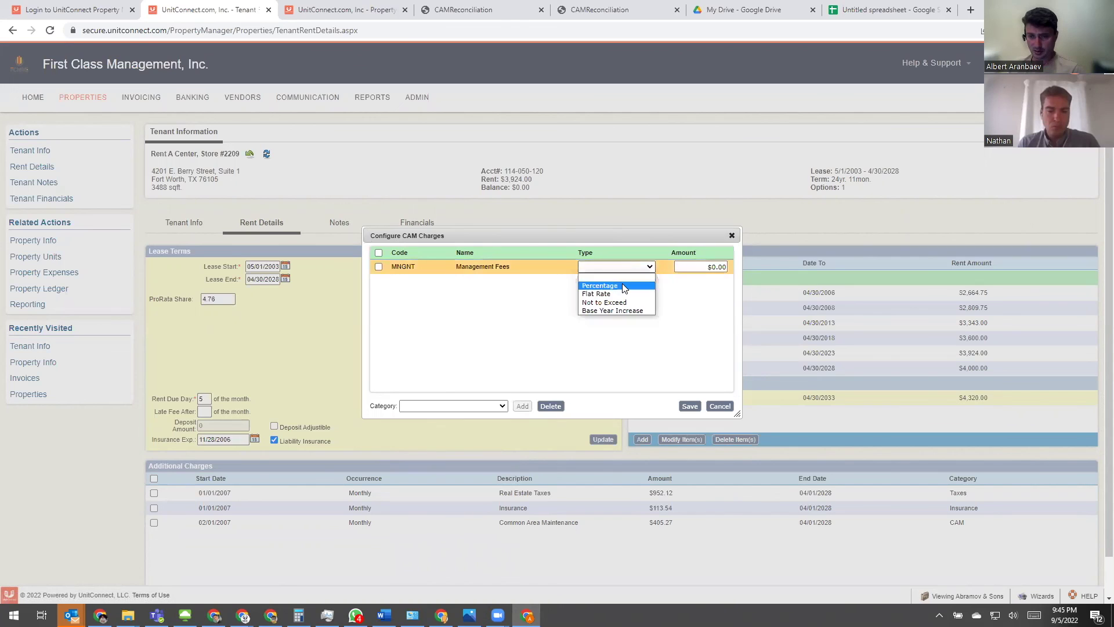
{"action": "left_click", "coordinate": [615, 284]}
{"action": "left_click", "coordinate": [701, 268]}
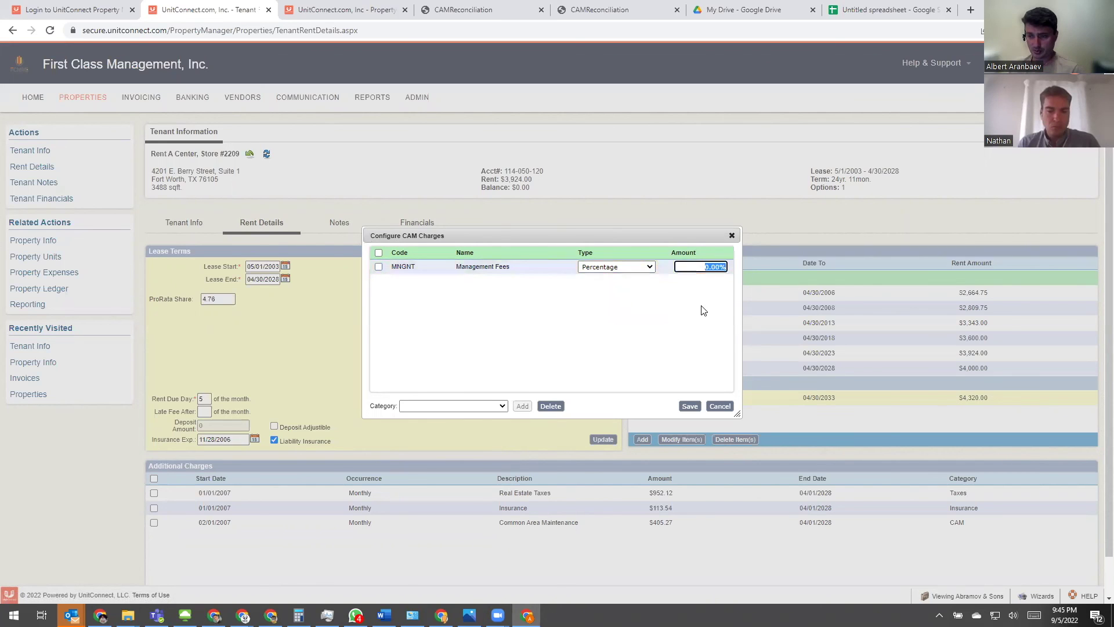
{"action": "left_click", "coordinate": [690, 406]}
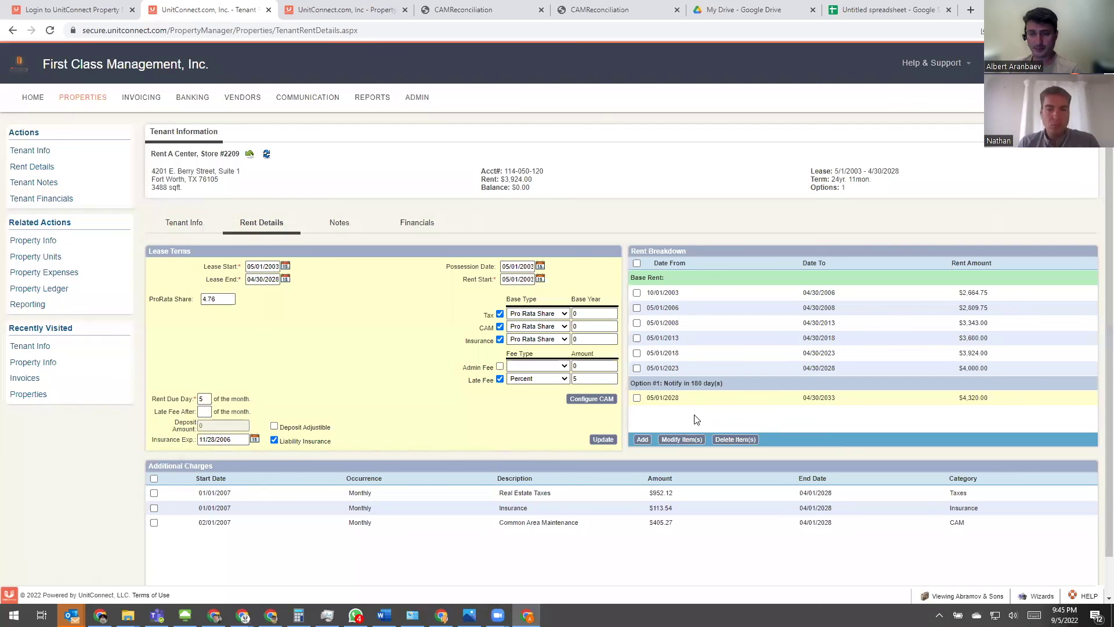
- Generate a 2018 reconciliation report for Rent A Center, Store #2209 only and open the downloaded PDF
{"action": "left_click", "coordinate": [345, 10]}
{"action": "left_click", "coordinate": [164, 318]}
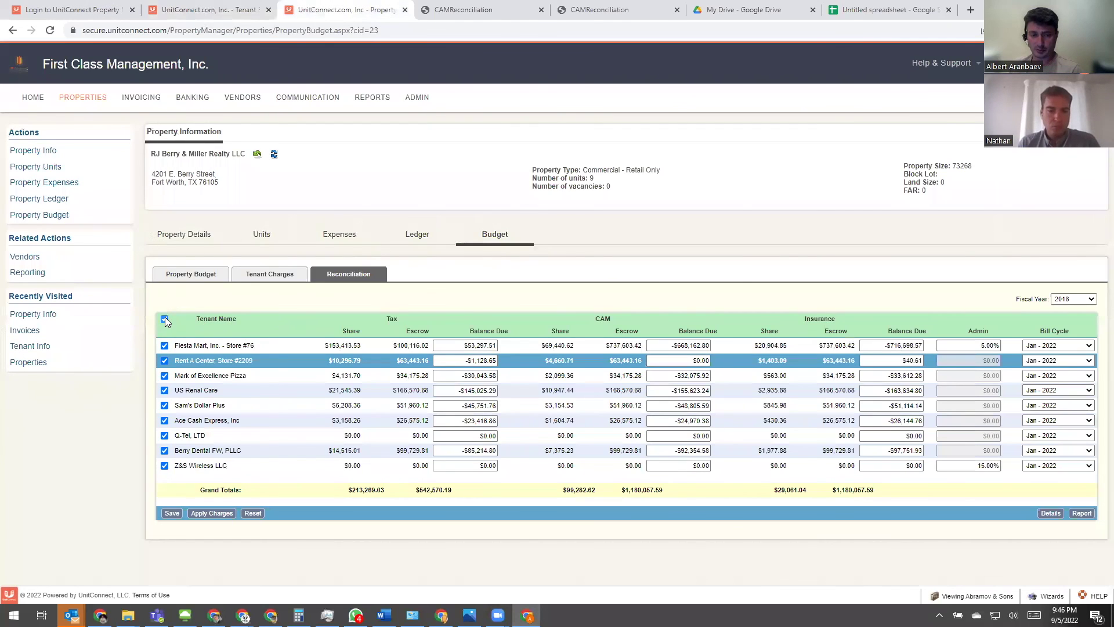
{"action": "left_click", "coordinate": [165, 361]}
{"action": "left_click", "coordinate": [1080, 513]}
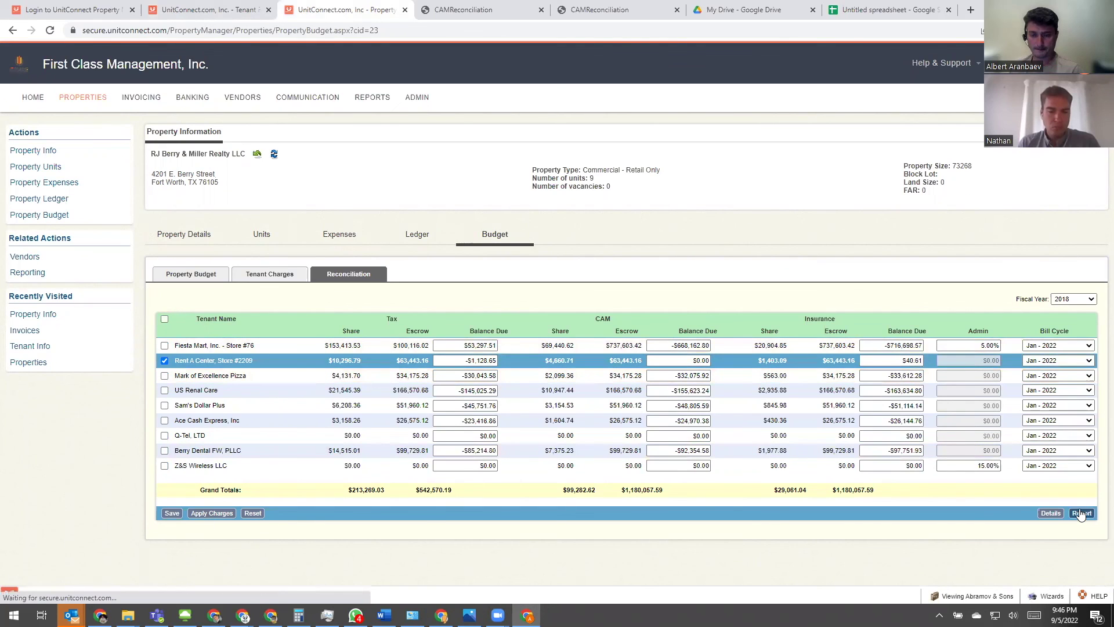
{"action": "left_click", "coordinate": [64, 593]}
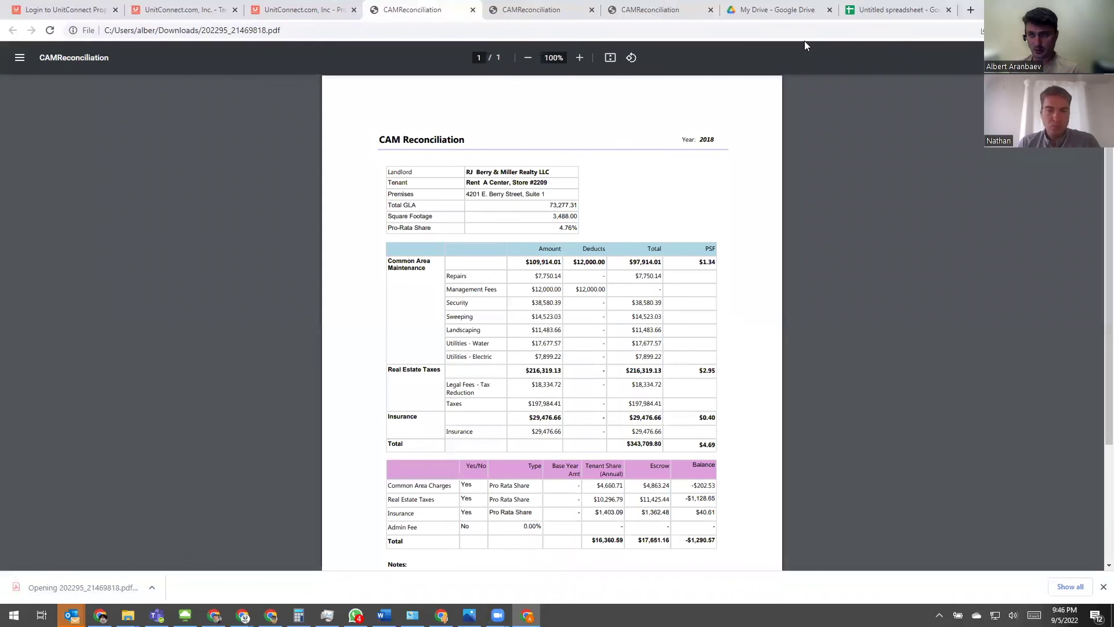
- Enlarge the new report to 150% and examine the Management Fees deduction and the tenant's total balance
{"action": "left_click", "coordinate": [579, 58]}
{"action": "left_click", "coordinate": [579, 58]}
{"action": "left_click", "coordinate": [579, 58]}
{"action": "left_click_drag", "start_coordinate": [587, 398], "coordinate": [633, 399]}
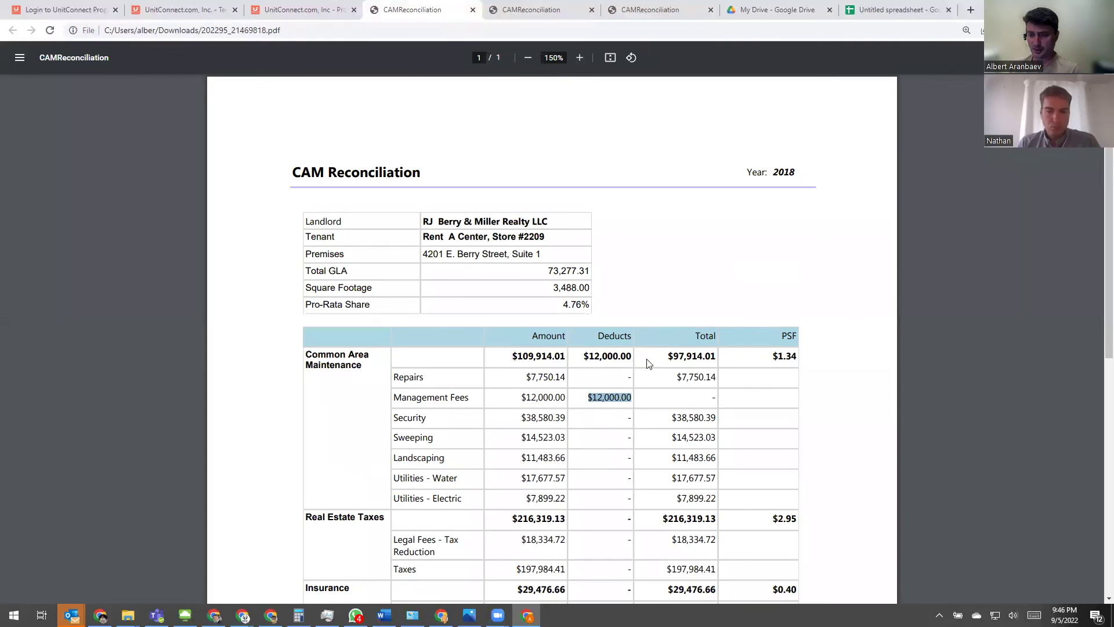
{"action": "scroll", "coordinate": [644, 362], "scroll_direction": "down", "scroll_amount": 2}
{"action": "scroll", "coordinate": [649, 352], "scroll_direction": "down", "scroll_amount": 3}
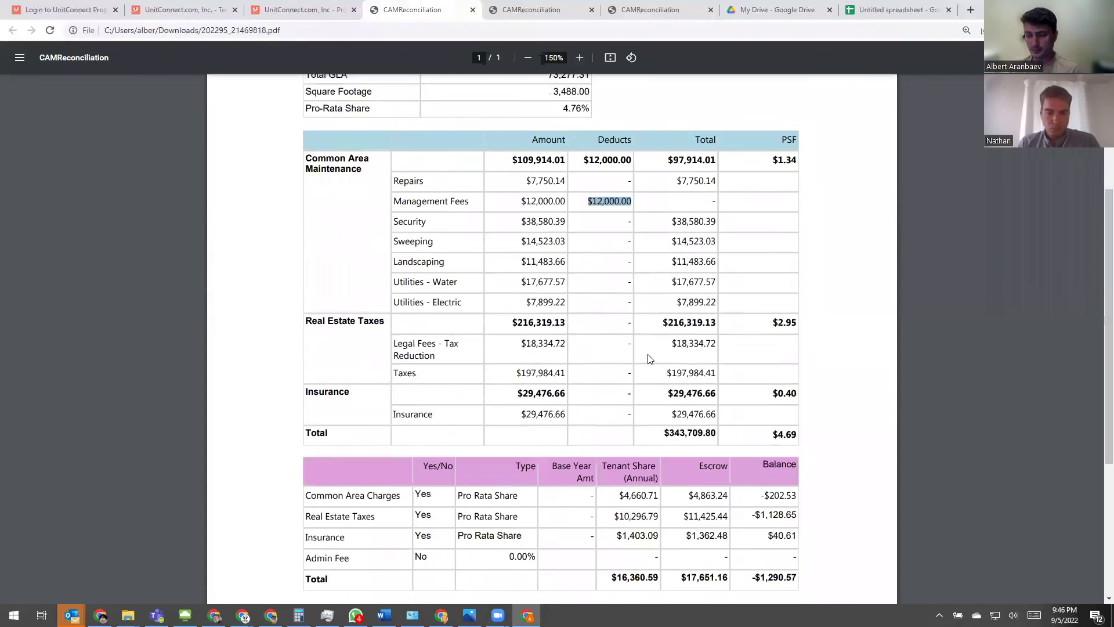
{"action": "left_click_drag", "start_coordinate": [750, 485], "coordinate": [792, 485]}
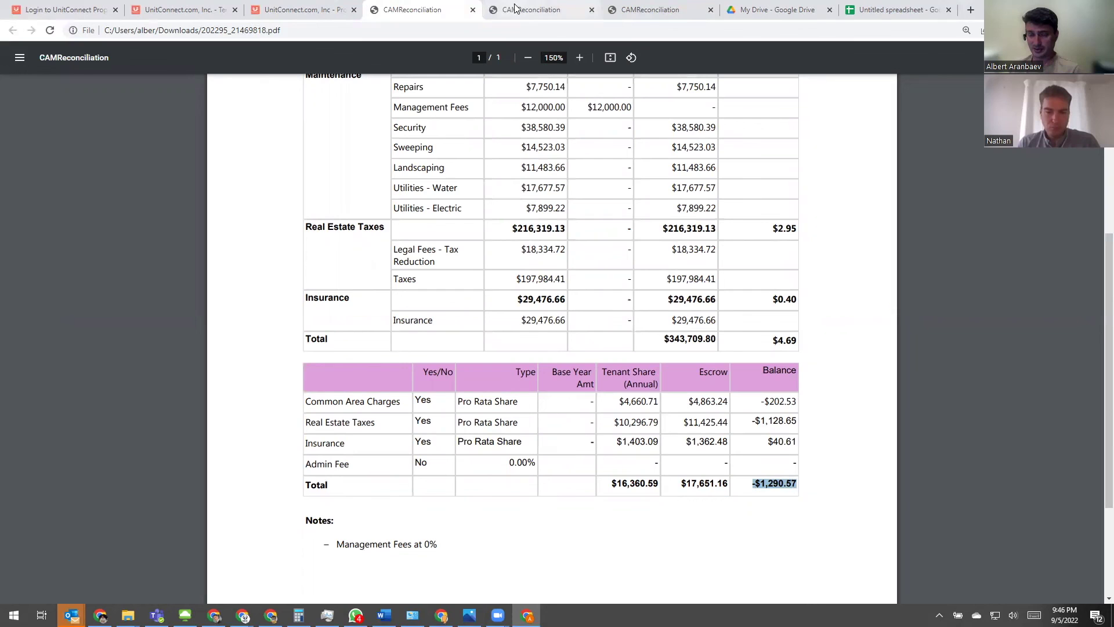
- Compare the total balance in the earlier CAM Reconciliation report with the one in the new report
{"action": "scroll", "coordinate": [560, 26], "scroll_direction": "up", "scroll_amount": 2}
{"action": "left_click", "coordinate": [560, 10]}
{"action": "scroll", "coordinate": [757, 473], "scroll_direction": "down", "scroll_amount": 4}
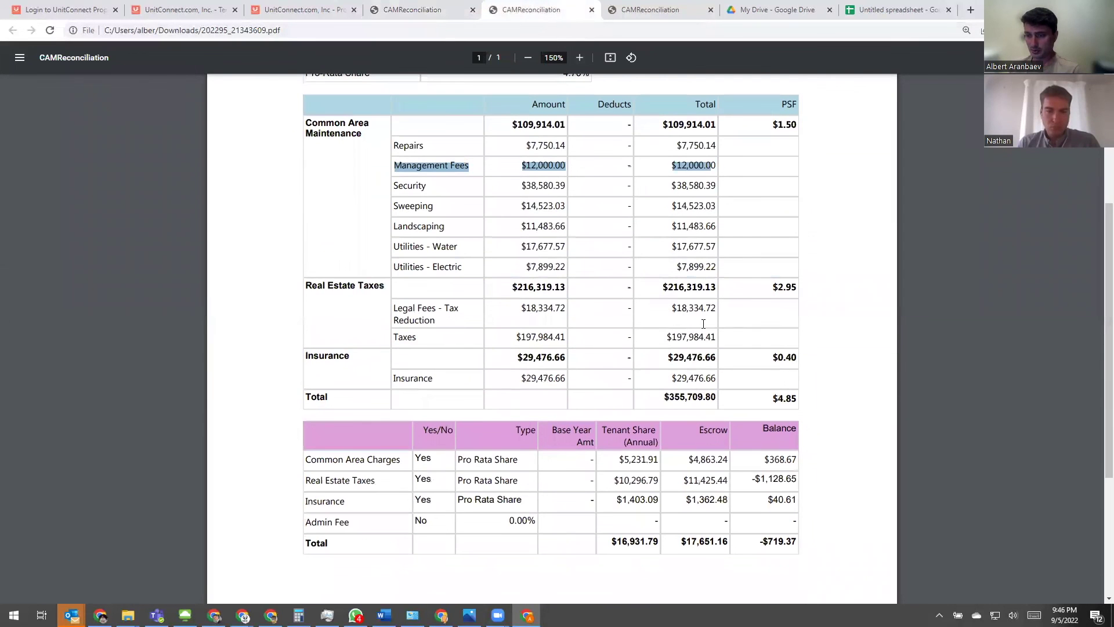
{"action": "left_click", "coordinate": [758, 543]}
{"action": "left_click_drag", "start_coordinate": [757, 542], "coordinate": [798, 542]}
{"action": "scroll", "coordinate": [638, 290], "scroll_direction": "up", "scroll_amount": 1}
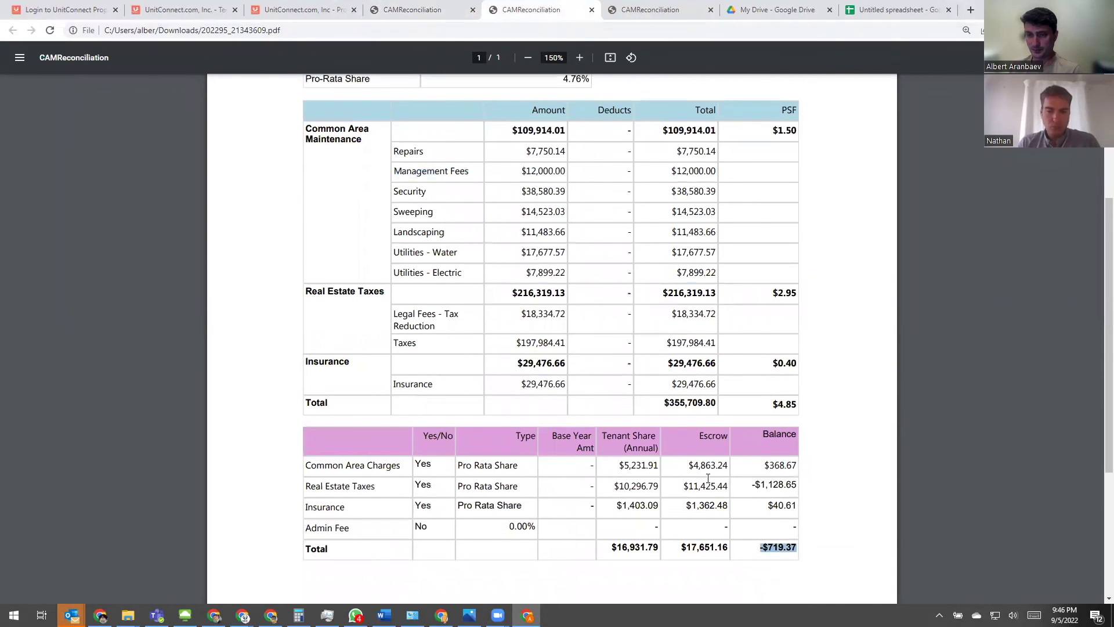
{"action": "left_click", "coordinate": [422, 12]}
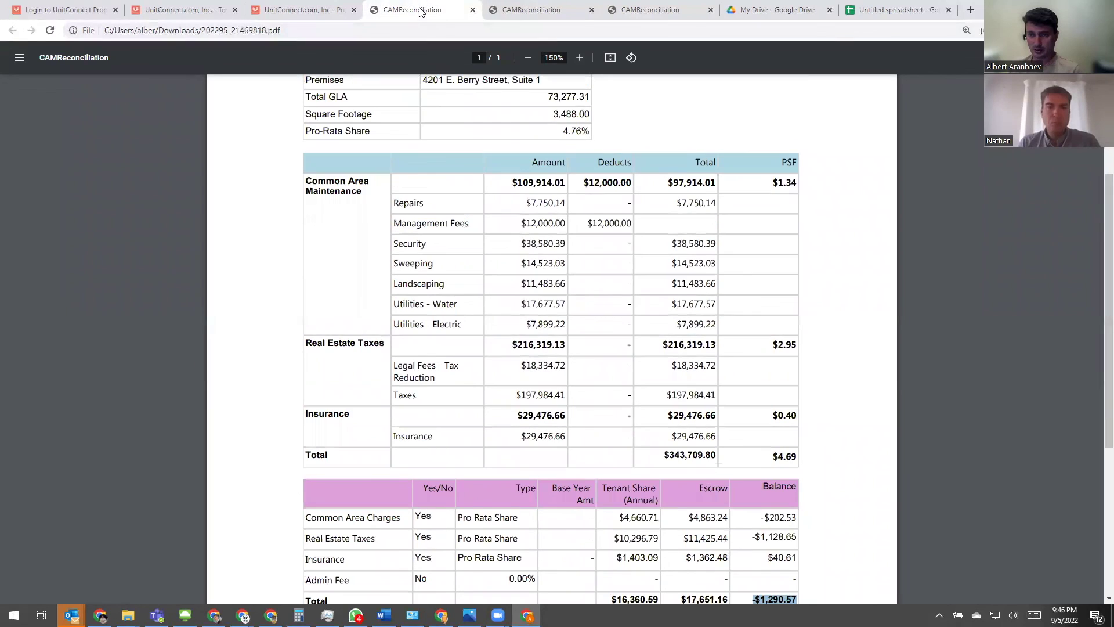
- Add Capital Improvements to Rent A Center's CAM configuration as a Not to Exceed charge of $10,000.00 and save it
{"action": "left_click", "coordinate": [289, 8]}
{"action": "left_click", "coordinate": [198, 8]}
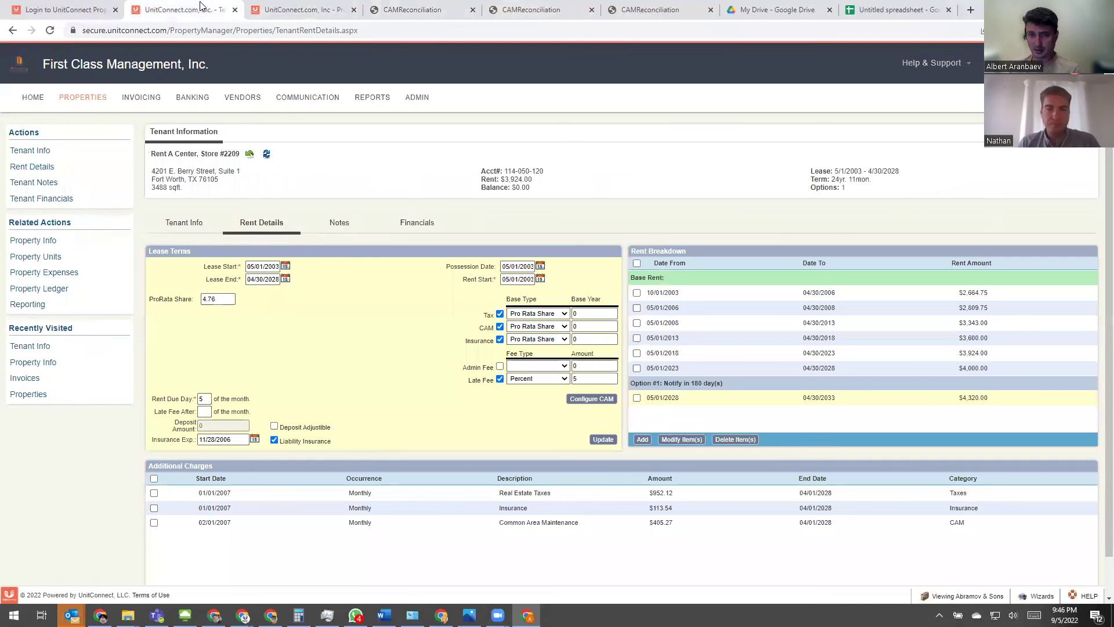
{"action": "left_click", "coordinate": [591, 399]}
{"action": "left_click", "coordinate": [466, 406]}
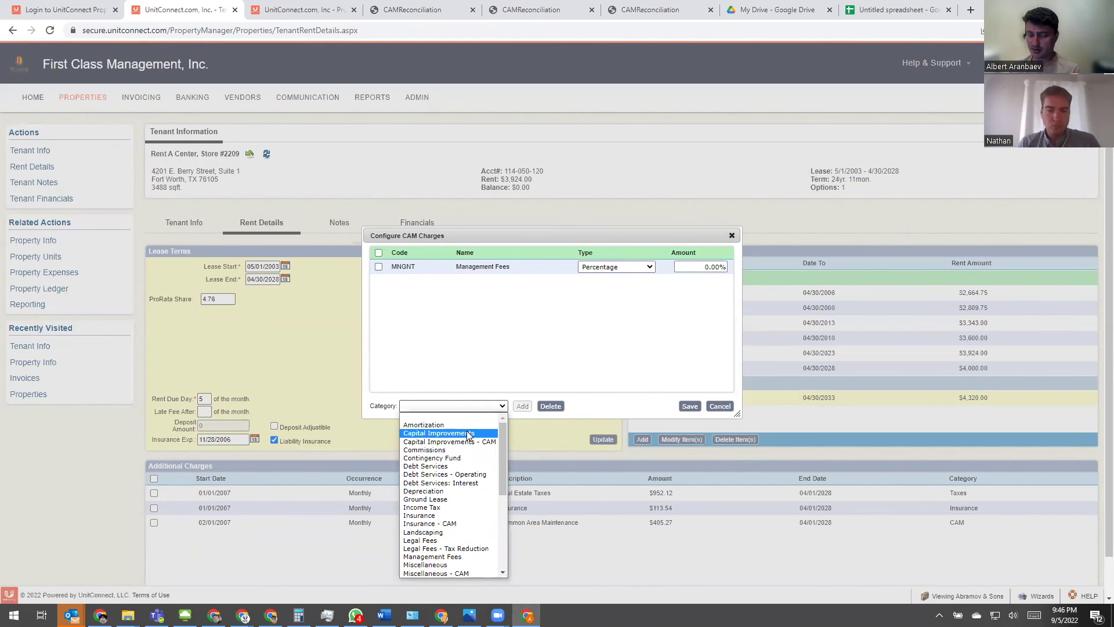
{"action": "left_click", "coordinate": [465, 433]}
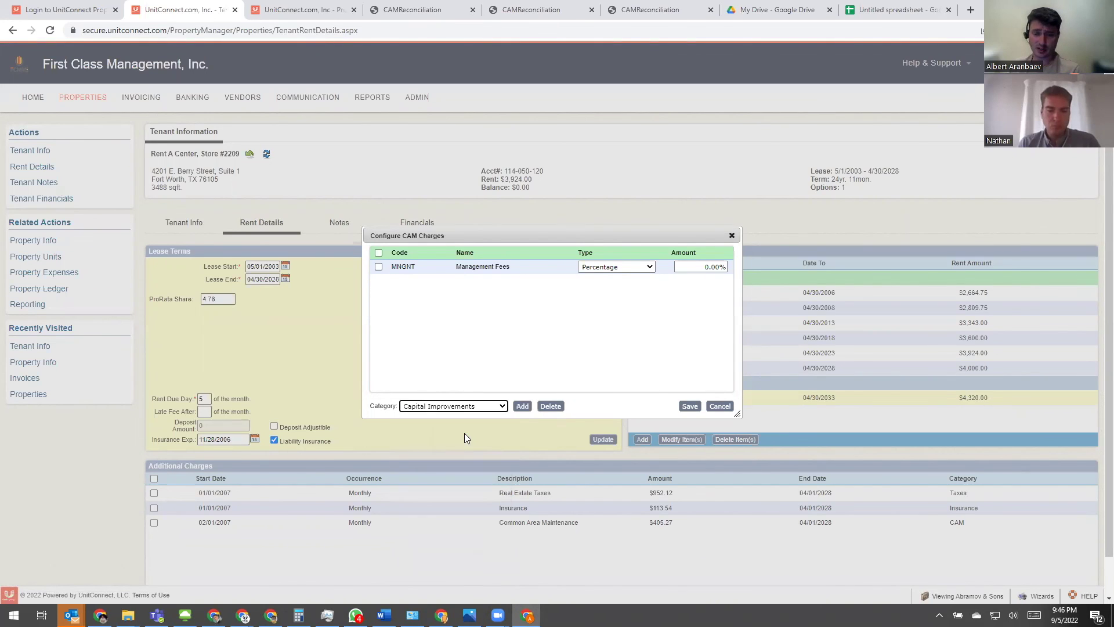
{"action": "left_click", "coordinate": [522, 407]}
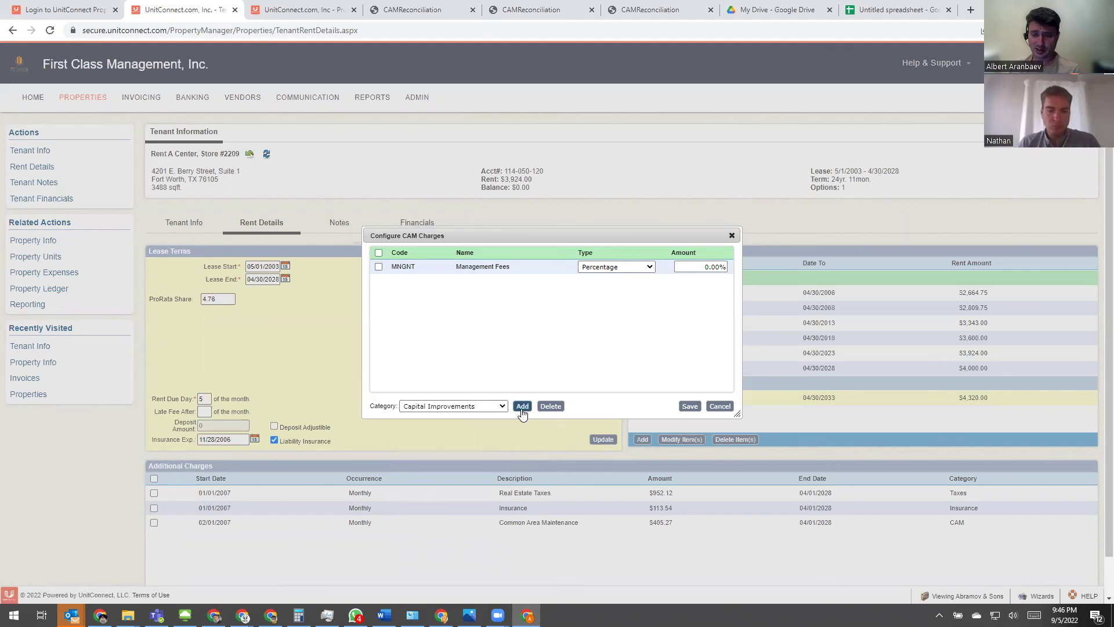
{"action": "left_click", "coordinate": [614, 282]}
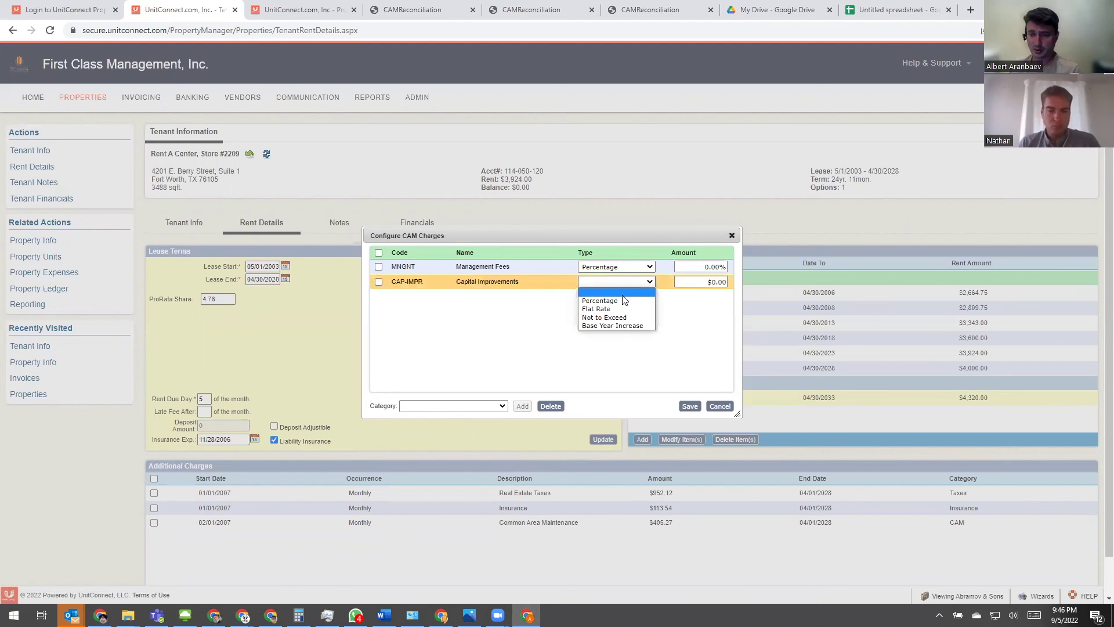
{"action": "left_click", "coordinate": [604, 318]}
{"action": "key", "text": "Tab"}
{"action": "type", "text": "10000"}
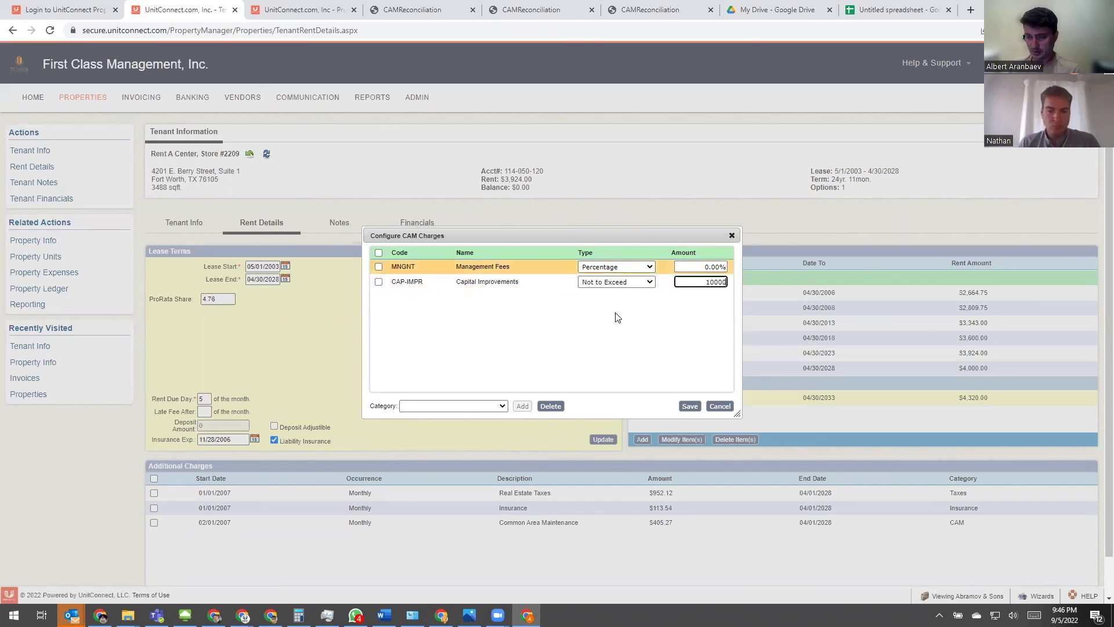
{"action": "key", "text": "Return"}
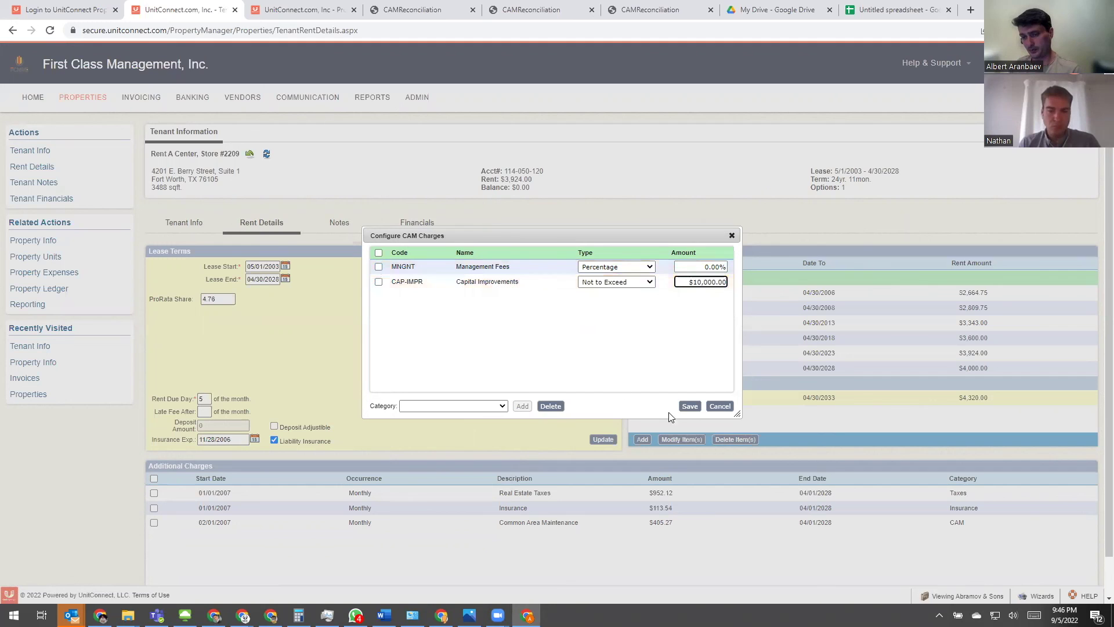
{"action": "left_click", "coordinate": [691, 407]}
{"action": "left_click", "coordinate": [691, 406]}
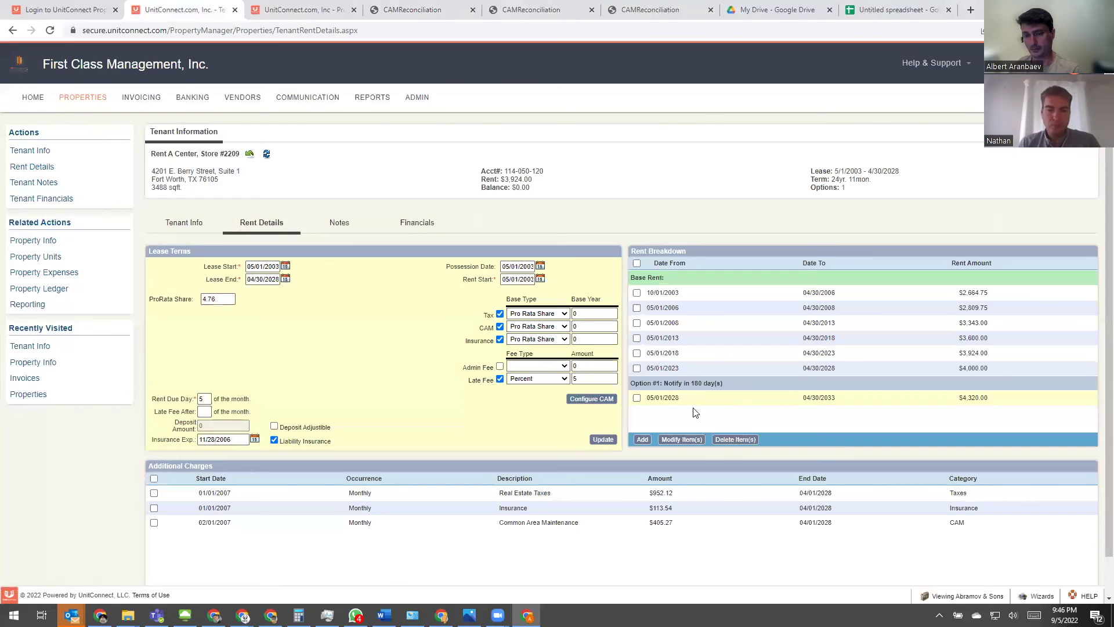